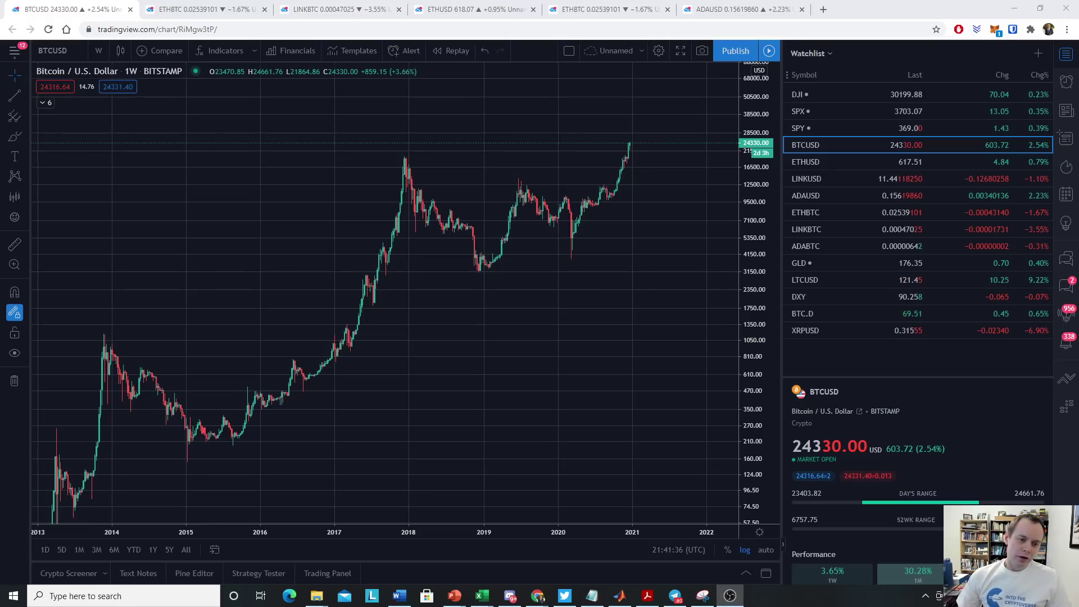
- Add ITC Bitcoin Logarithmic Regression Bands from Invite-only scripts to the BTCUSD weekly chart
left_click(230, 53)
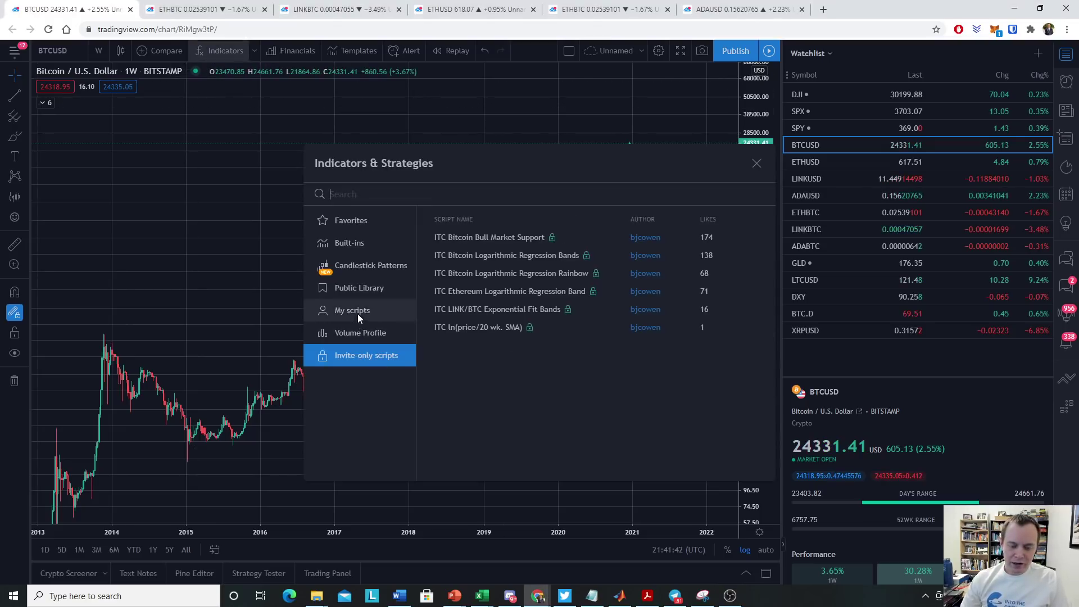
left_click(545, 256)
left_click(757, 164)
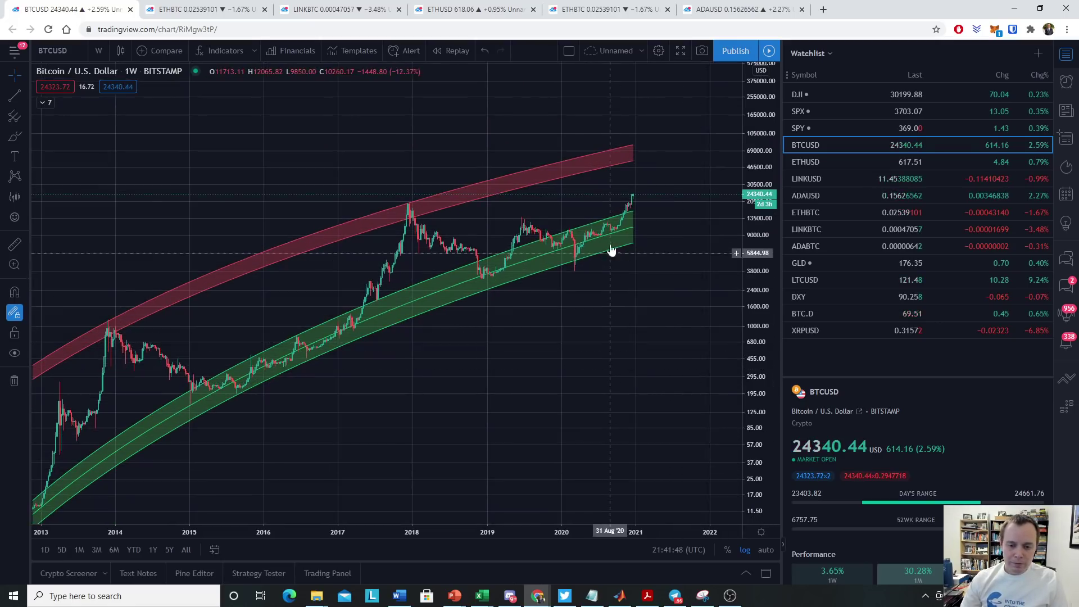
left_click(5, 142)
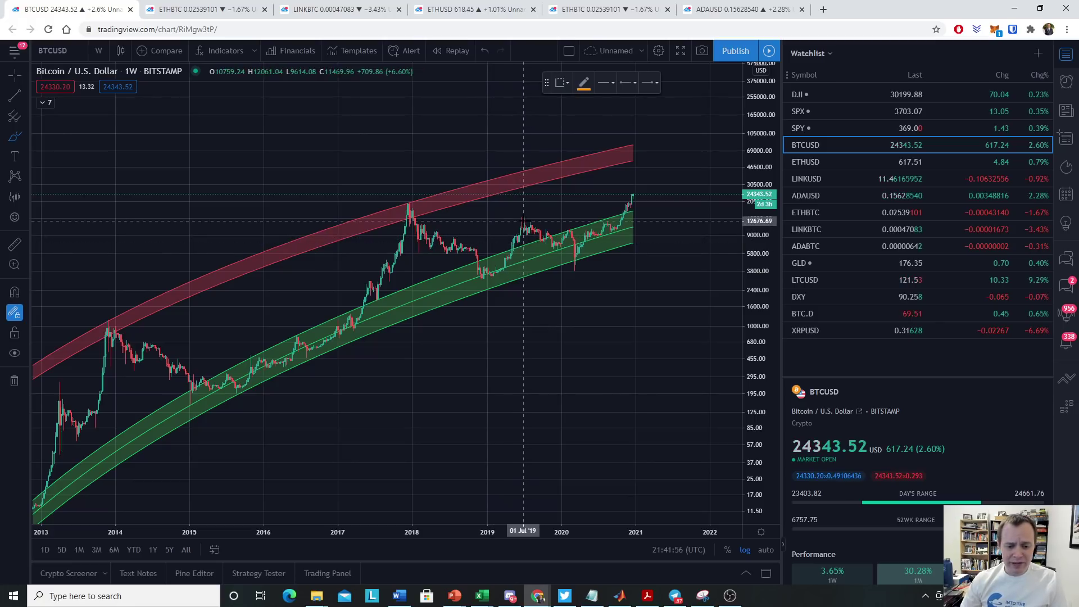
left_click_drag(562, 233, 621, 218)
mouse_move(561, 236)
left_mouse_down()
mouse_move(557, 256)
mouse_move(582, 262)
mouse_move(618, 220)
left_mouse_up()
key("Delete")
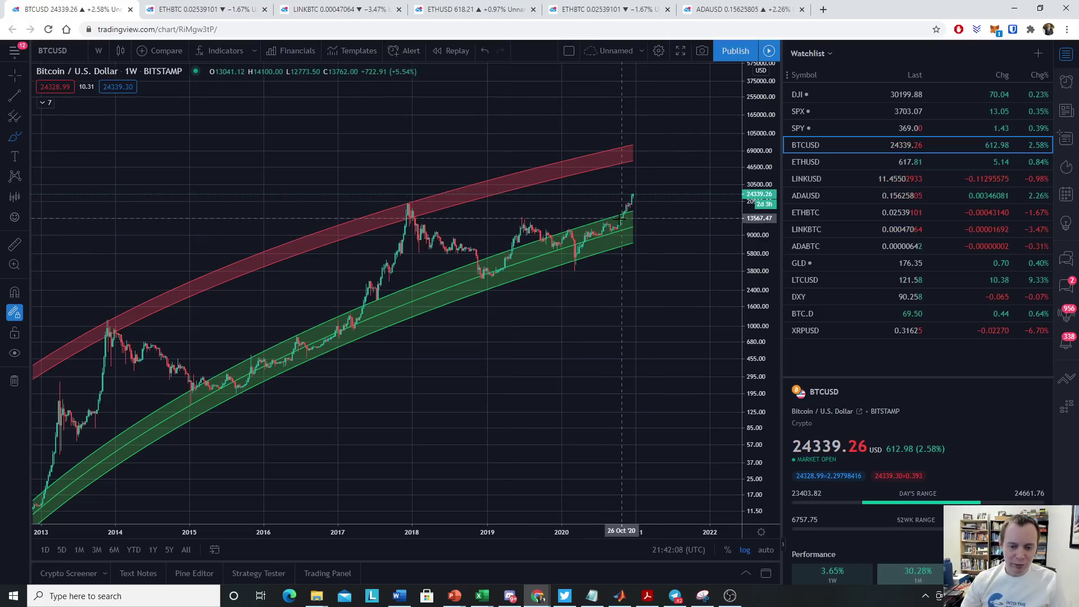
mouse_move(622, 218)
left_mouse_down()
mouse_move(553, 247)
mouse_move(569, 256)
left_mouse_up()
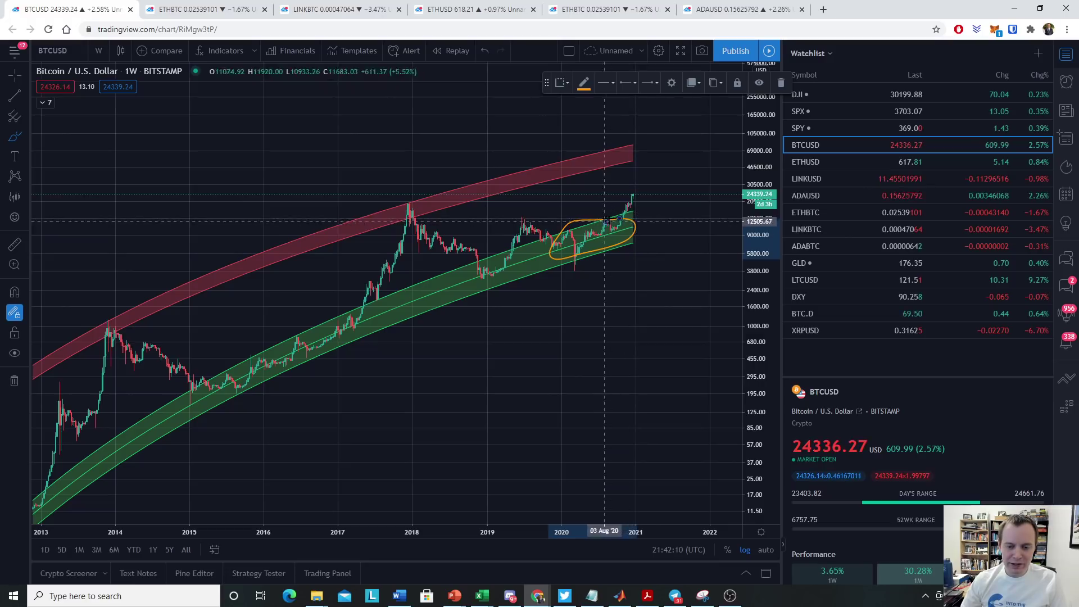
left_click(781, 83)
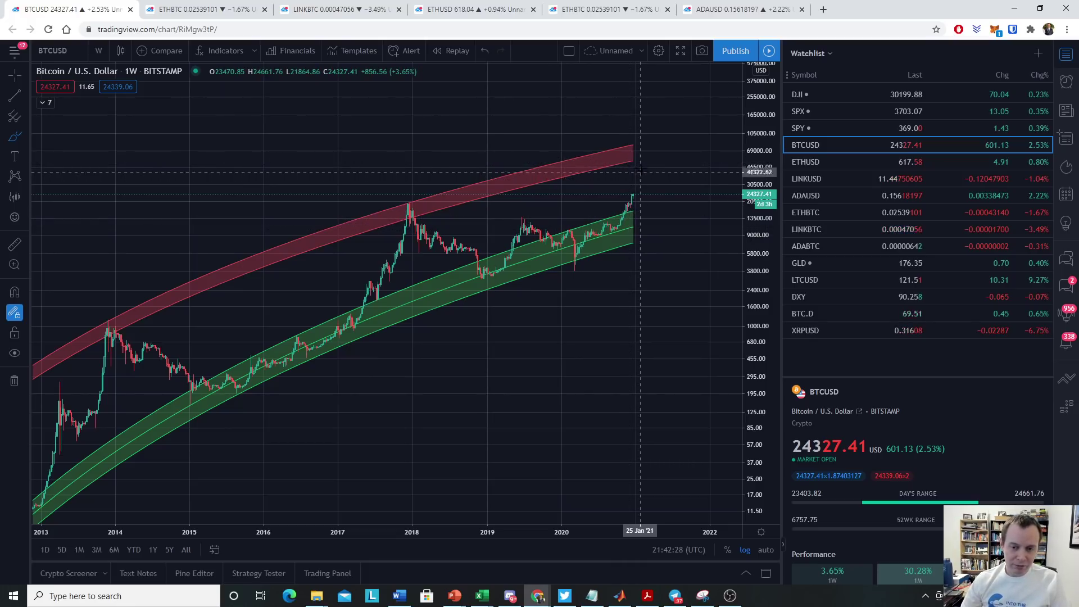
- Expand the indicator legend, then place and delete a small mark on the red band
left_click(45, 103)
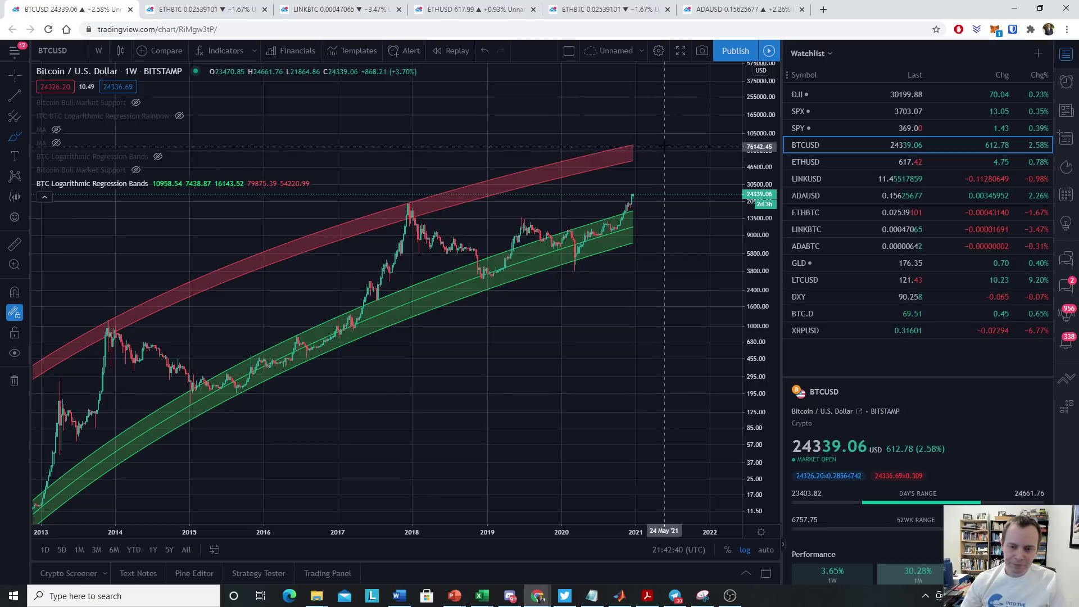
left_click(633, 160)
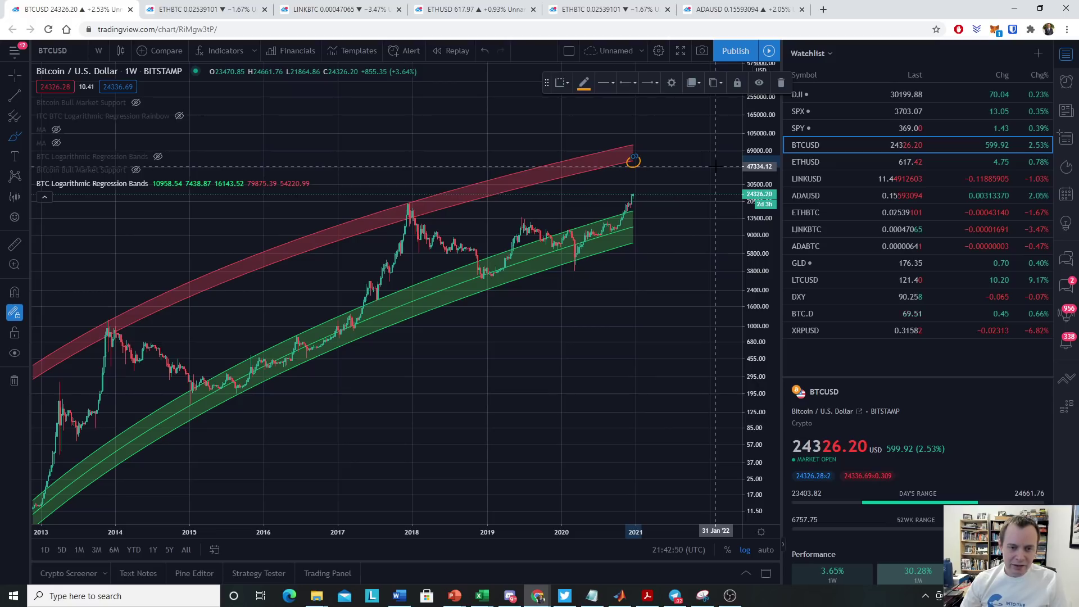
left_click(781, 82)
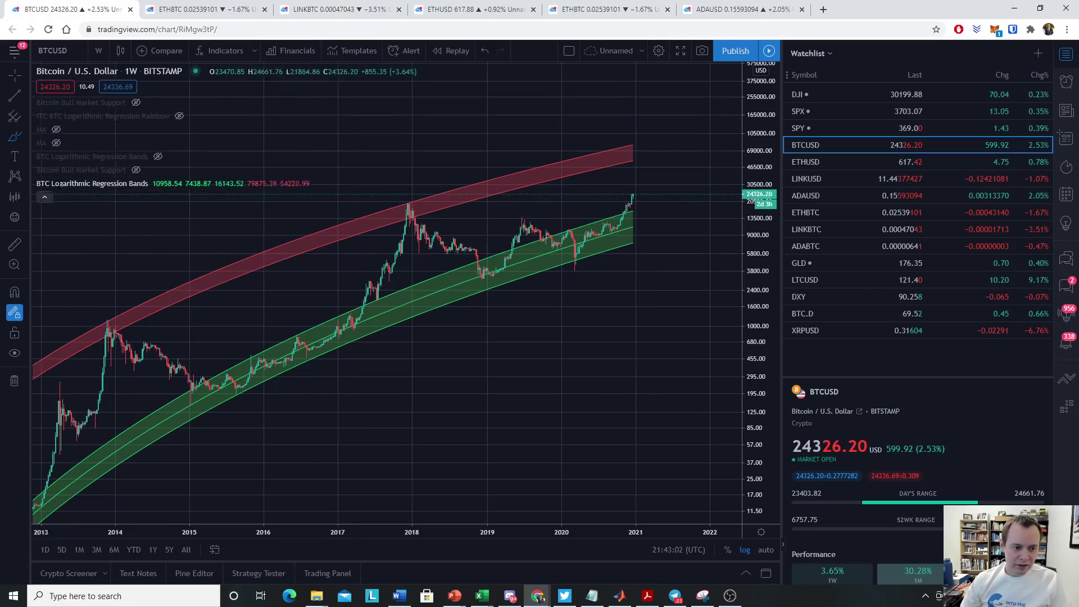
- Hide the Regression Bands and add ITC Bitcoin Logarithmic Regression Rainbow from Invite-only scripts
left_click(160, 183)
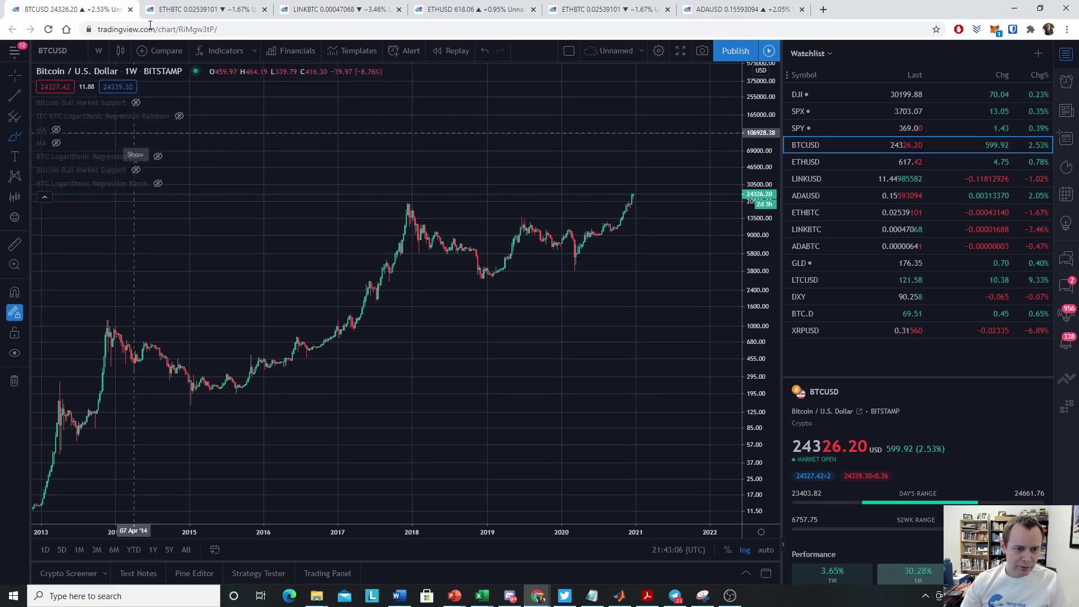
left_click(219, 51)
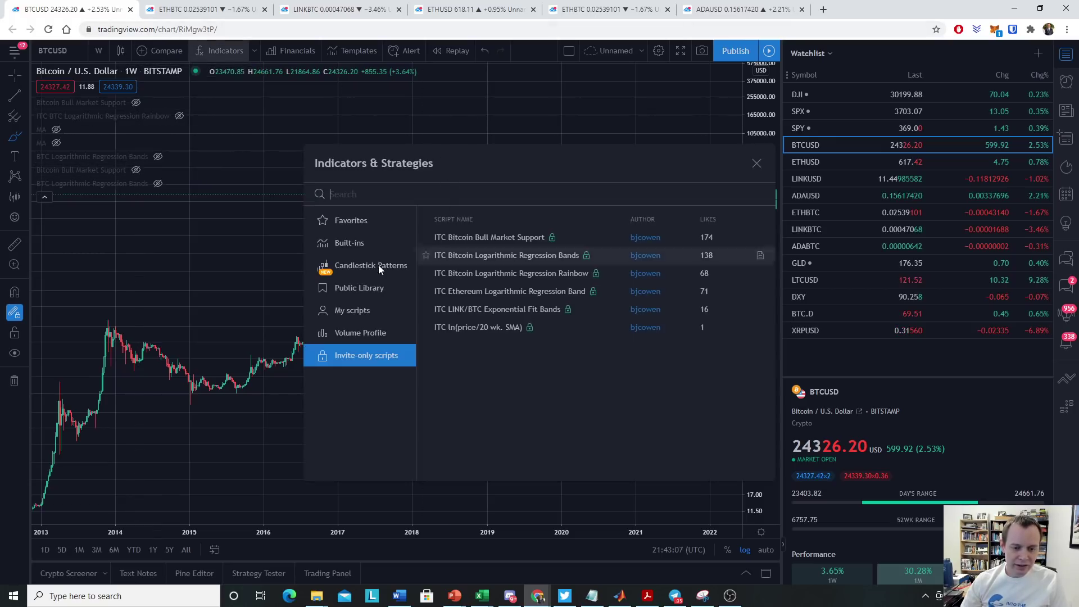
left_click(353, 318)
left_click(357, 354)
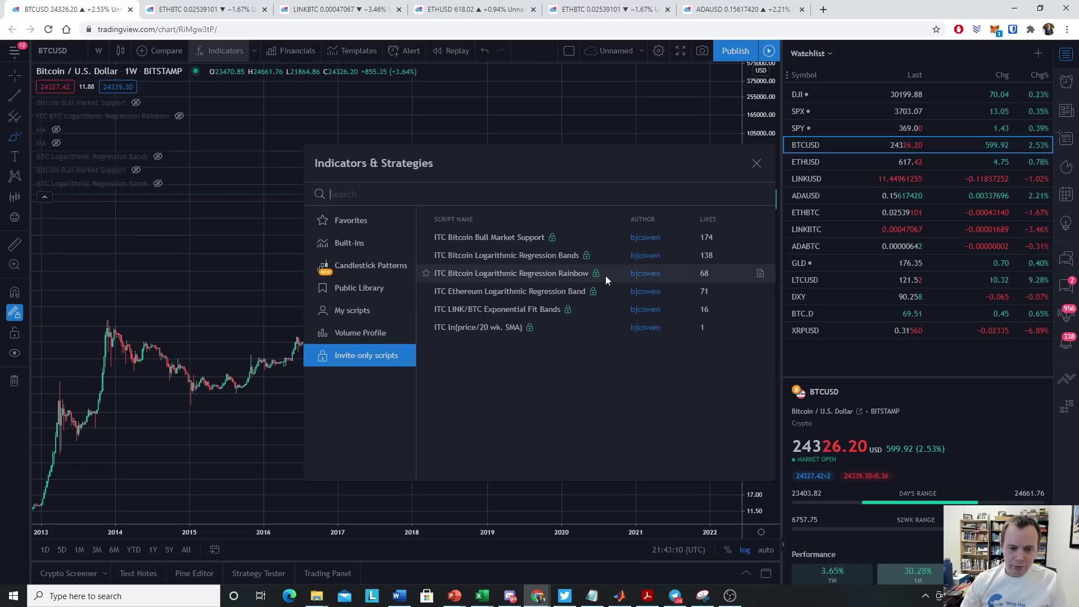
left_click(588, 274)
left_click(756, 162)
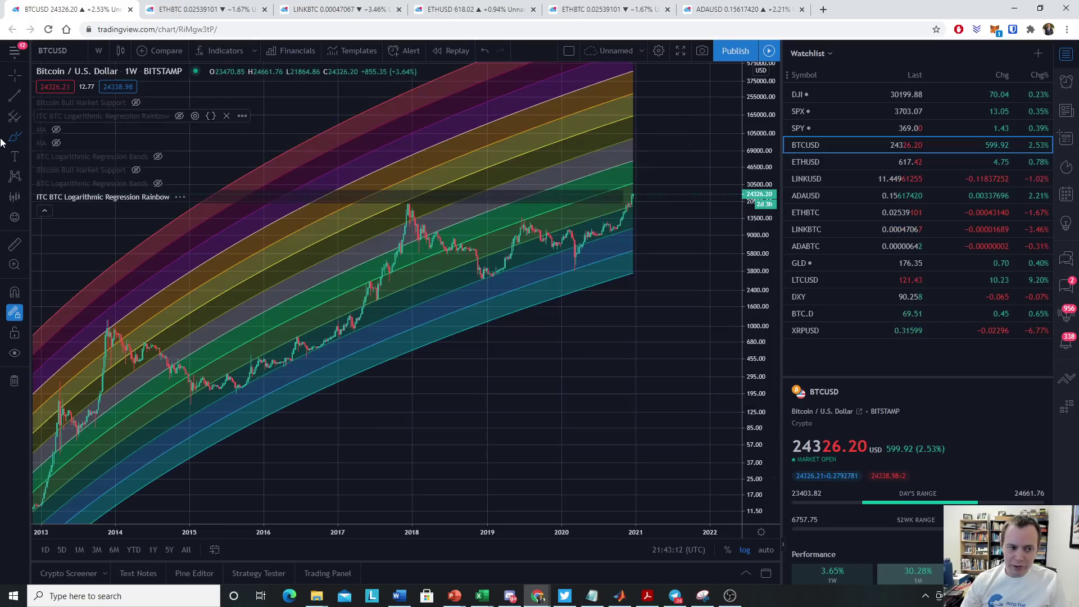
- Switch the cursor back to cross and collapse the indicator legend
left_click(26, 74)
left_click(62, 72)
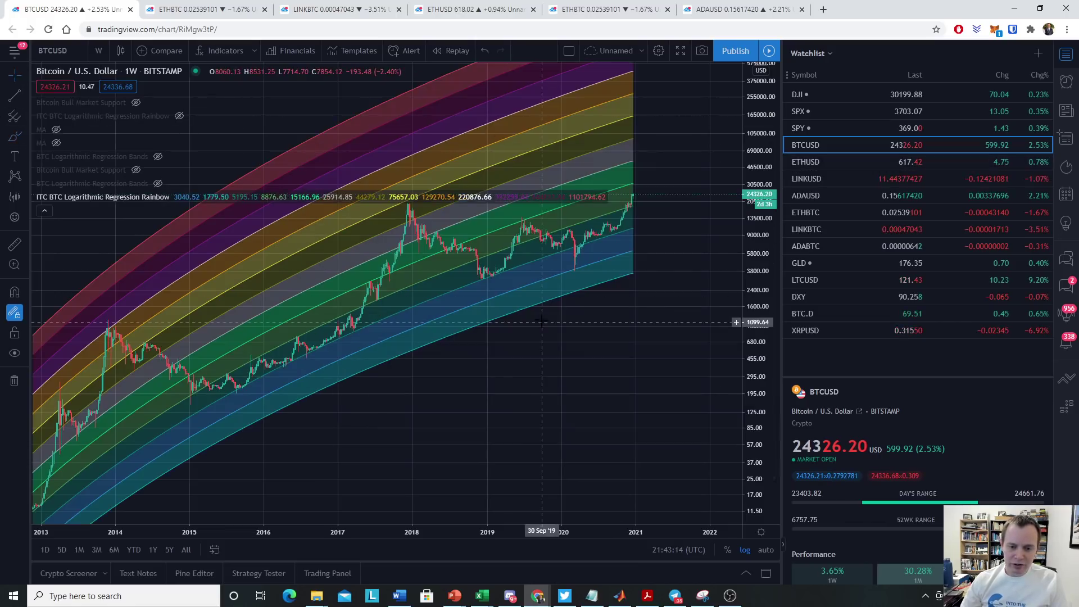
left_click(44, 210)
- Pan to 2012–2020 and draw a trend line from the 2012 low to early 2013
scroll(469, 347, "up", 3)
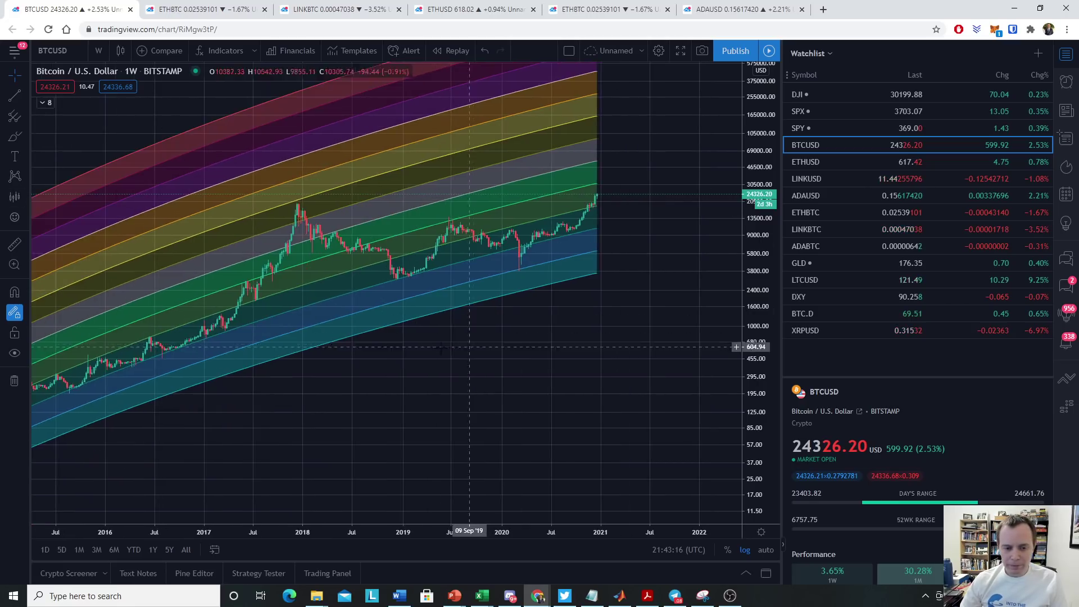
left_click_drag(499, 366, 735, 197)
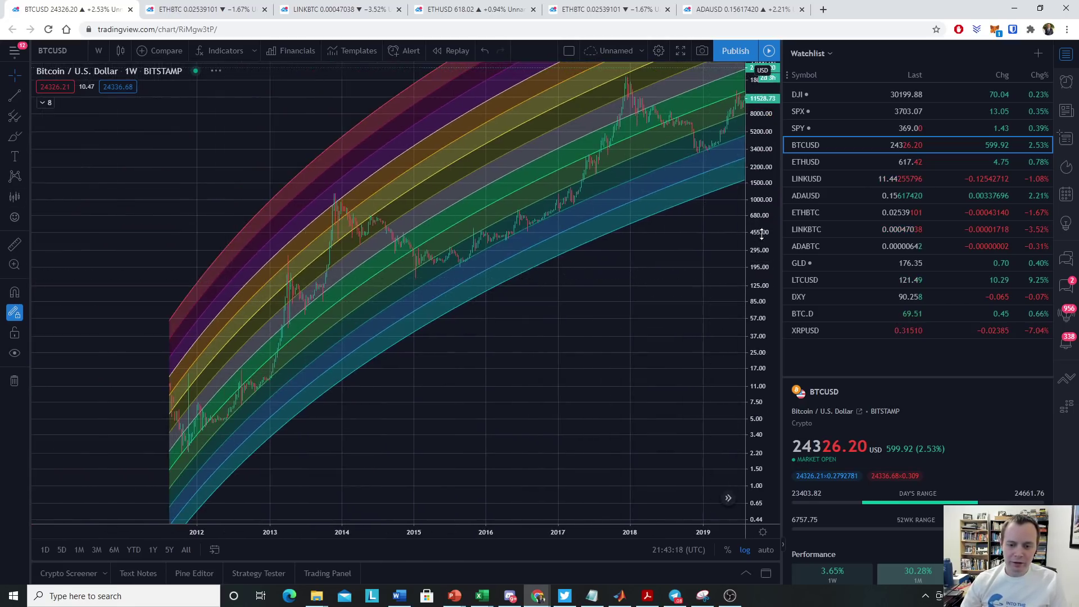
left_click_drag(761, 235, 548, 358)
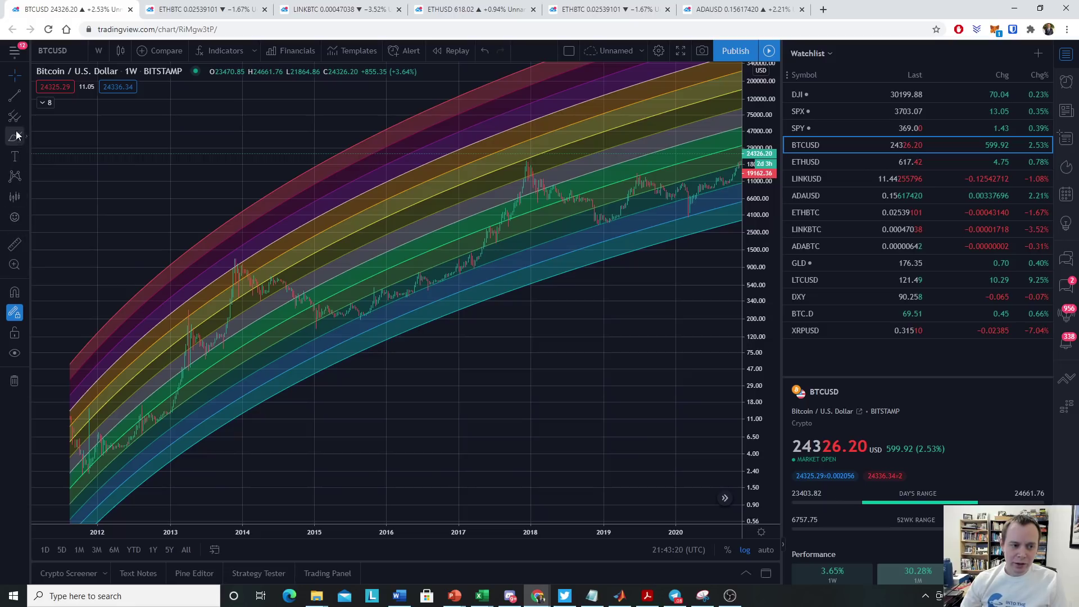
left_click(90, 479)
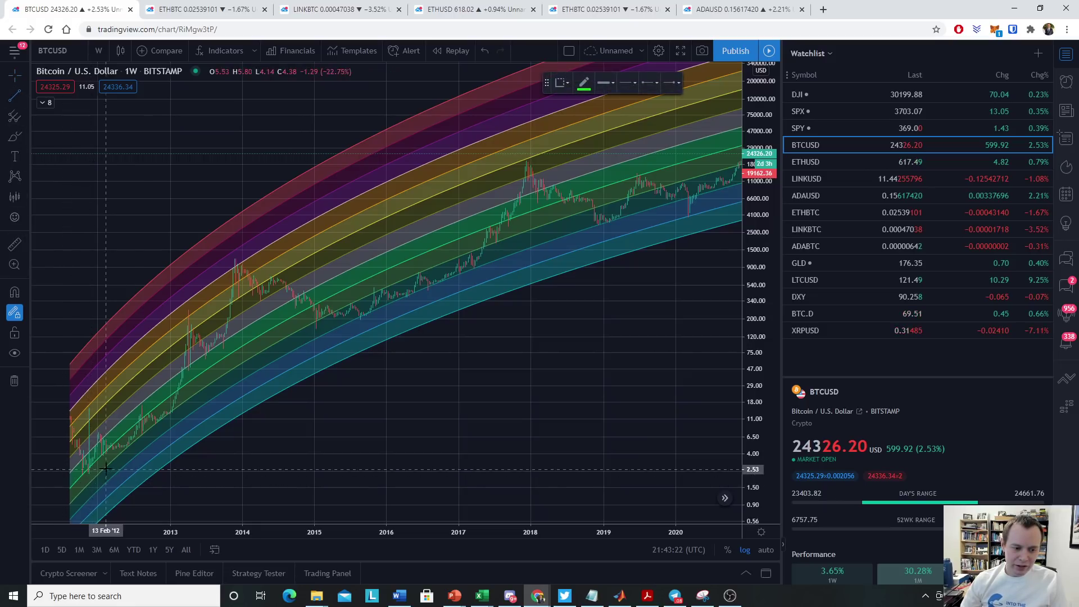
left_click(106, 469)
left_click(180, 400)
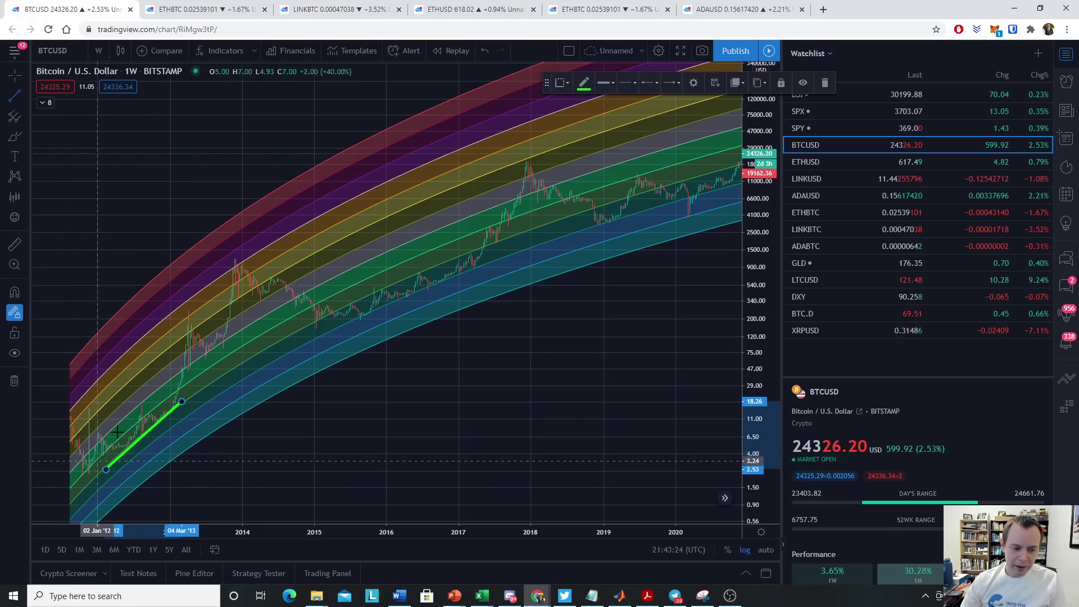
- Draw upper and lower parallel trend lines from the 2015 low to mid-2017
left_click(98, 458)
left_click(171, 395)
left_click(334, 312)
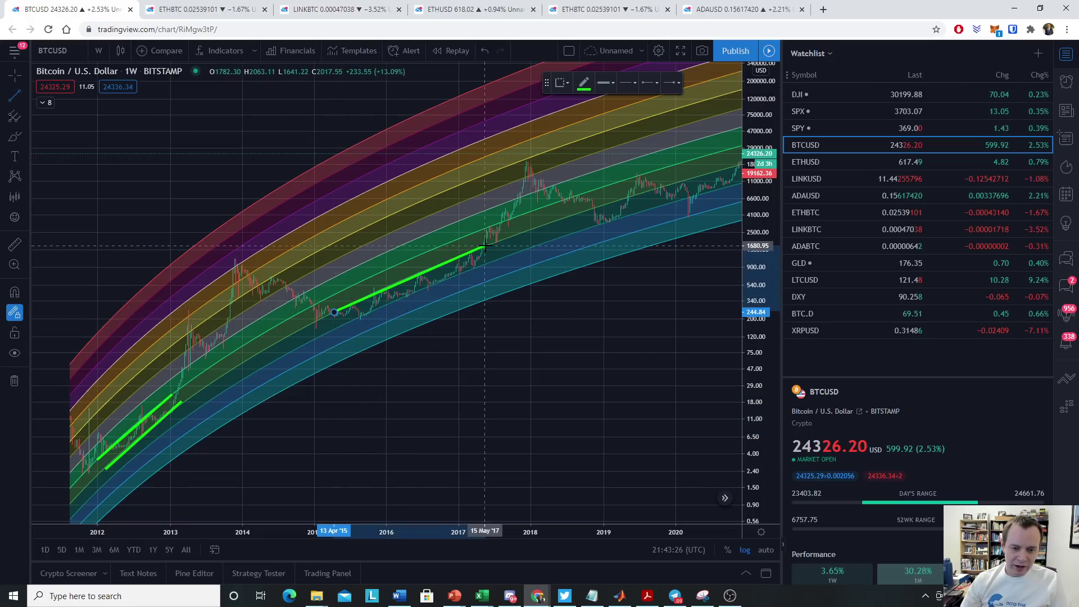
left_click(484, 246)
left_click(333, 331)
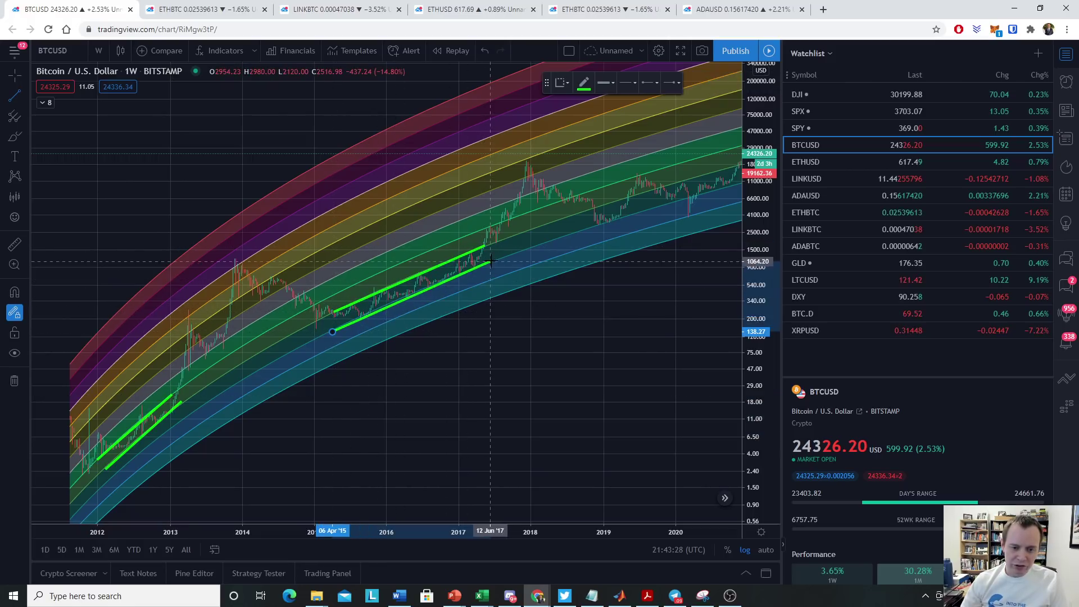
left_click(491, 261)
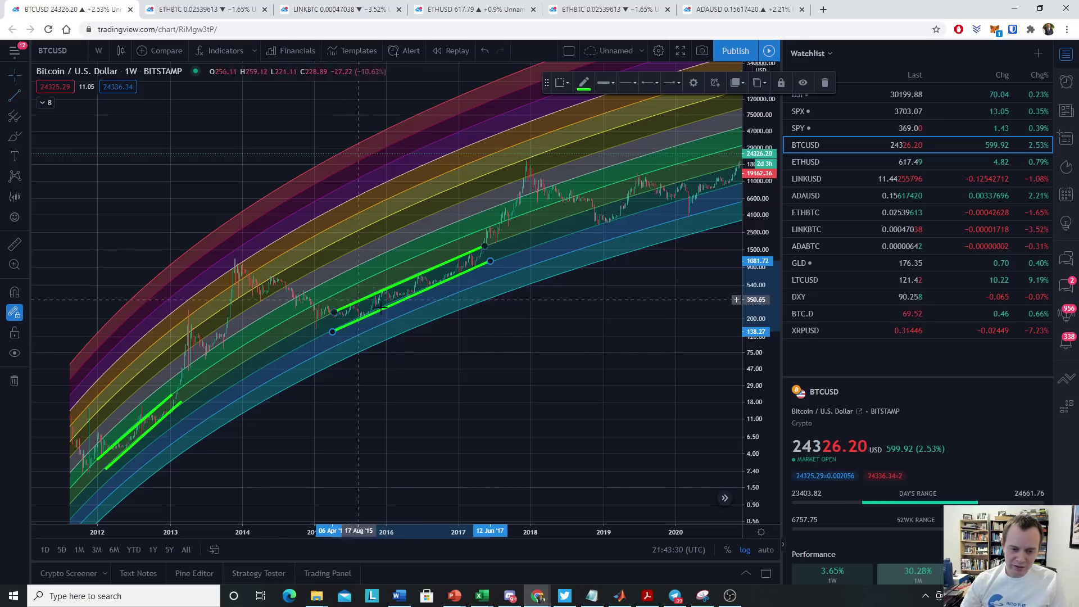
- Draw upper and lower trend lines from the late-2018 low to December 2020
left_click_drag(598, 308, 390, 311)
left_click(15, 95)
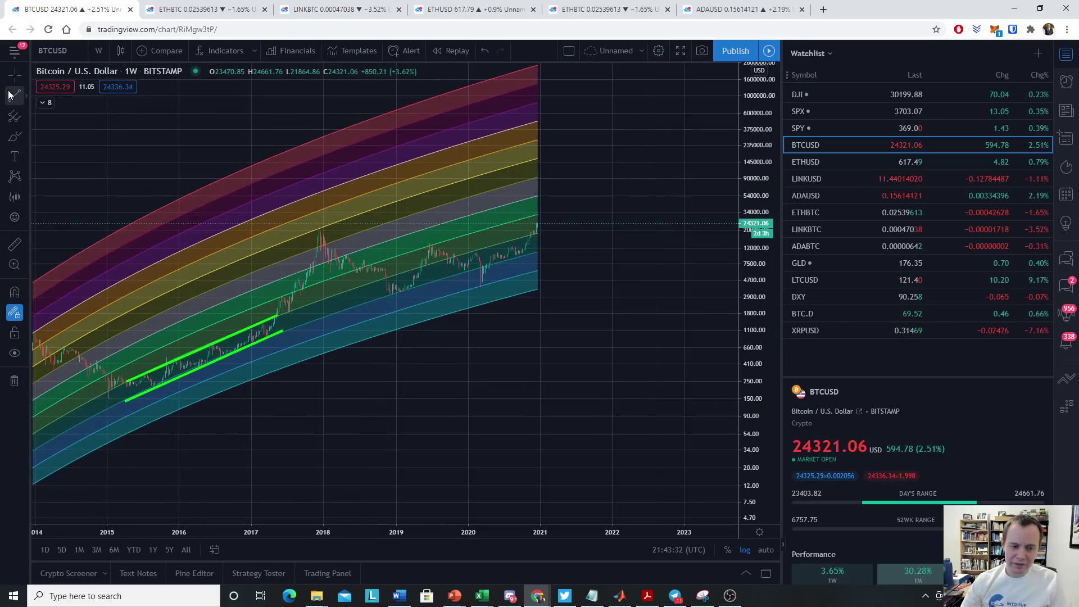
left_click(381, 279)
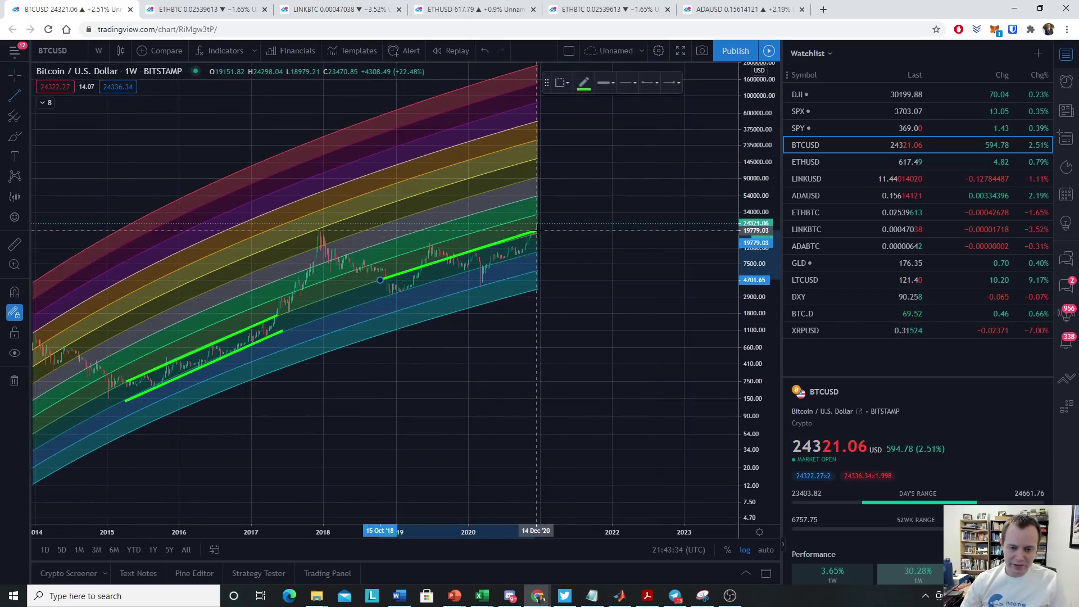
left_click(542, 233)
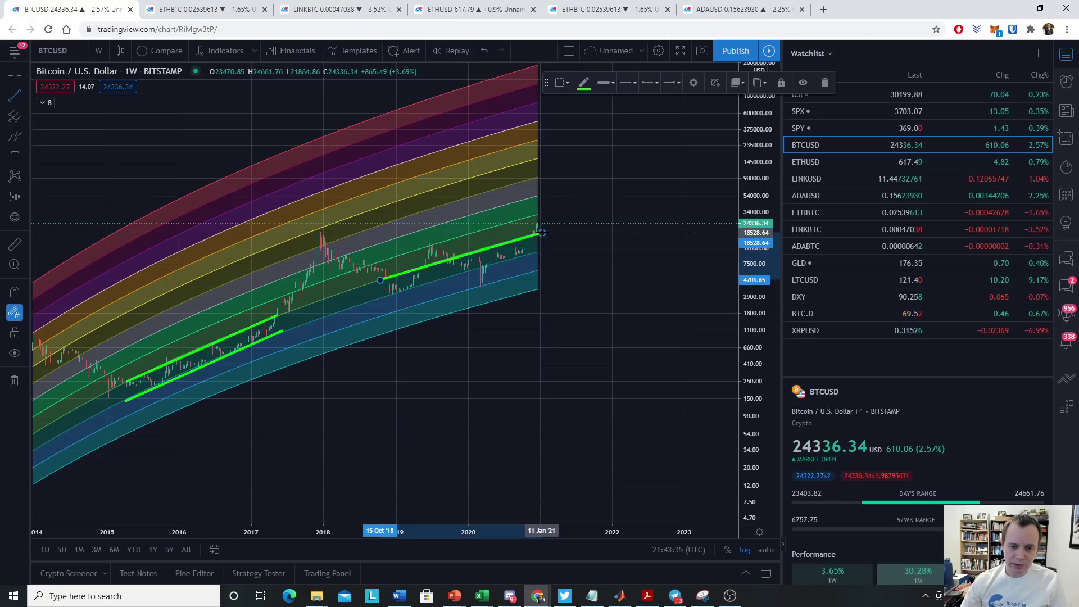
left_click(384, 300)
left_click(539, 251)
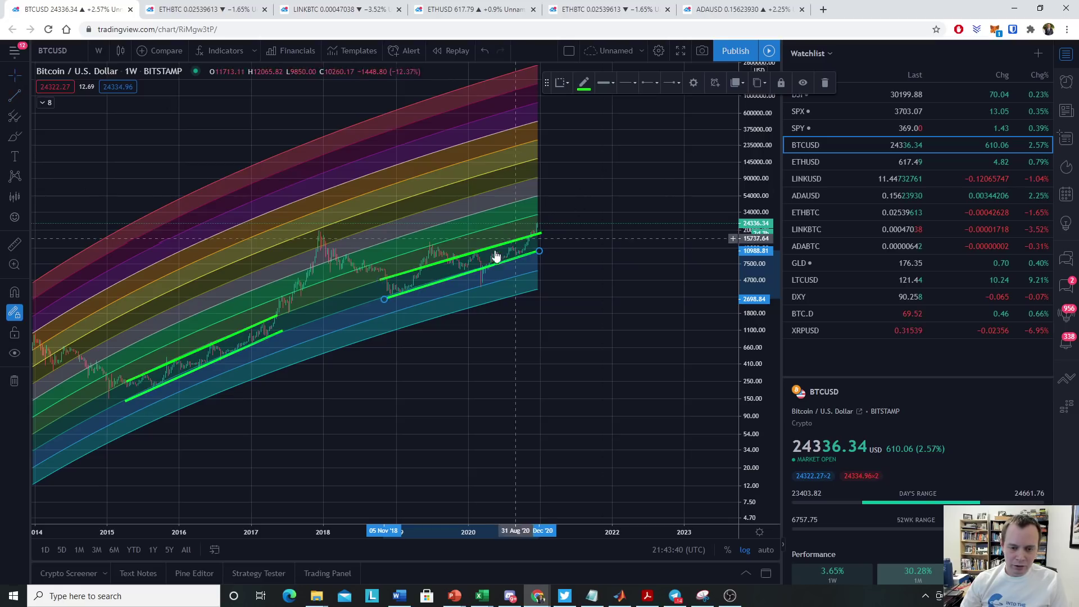
- Nudge the chart right and stretch the price scale vertically
left_click_drag(598, 326, 619, 341)
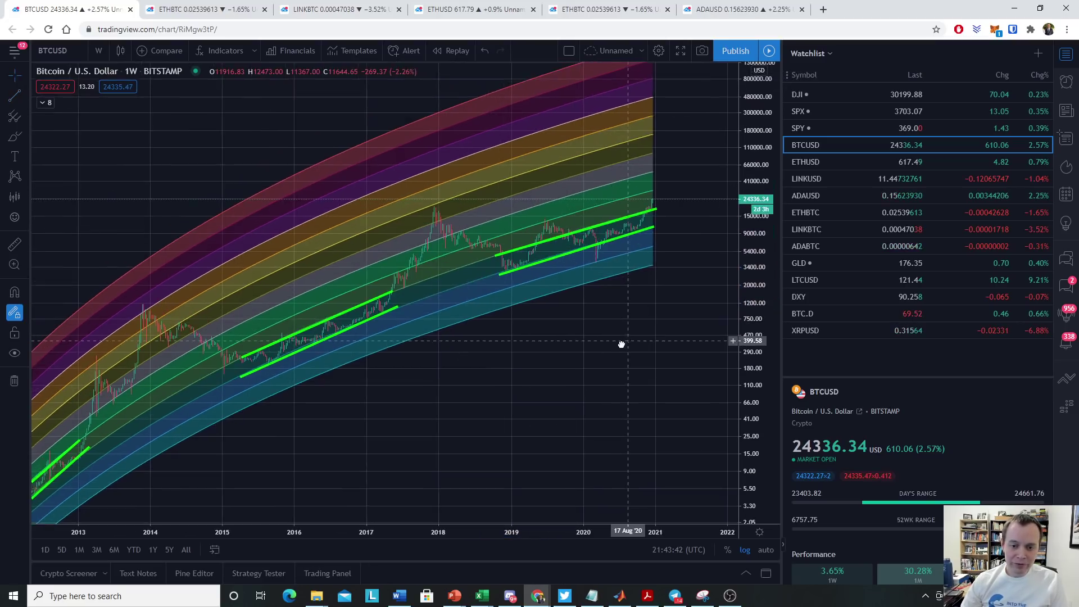
left_click_drag(762, 348, 763, 335)
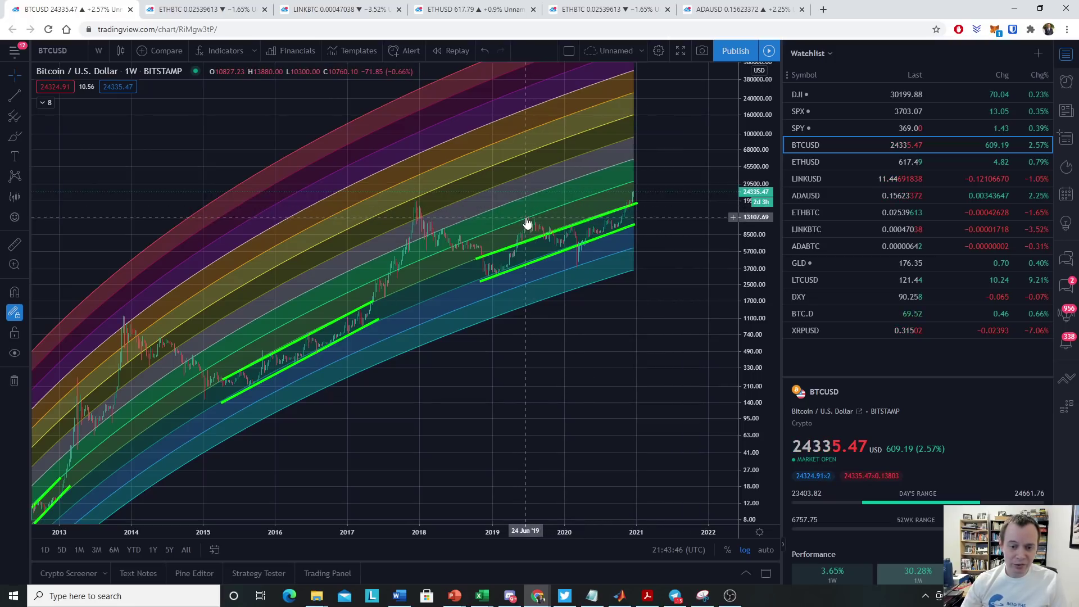
left_click(16, 138)
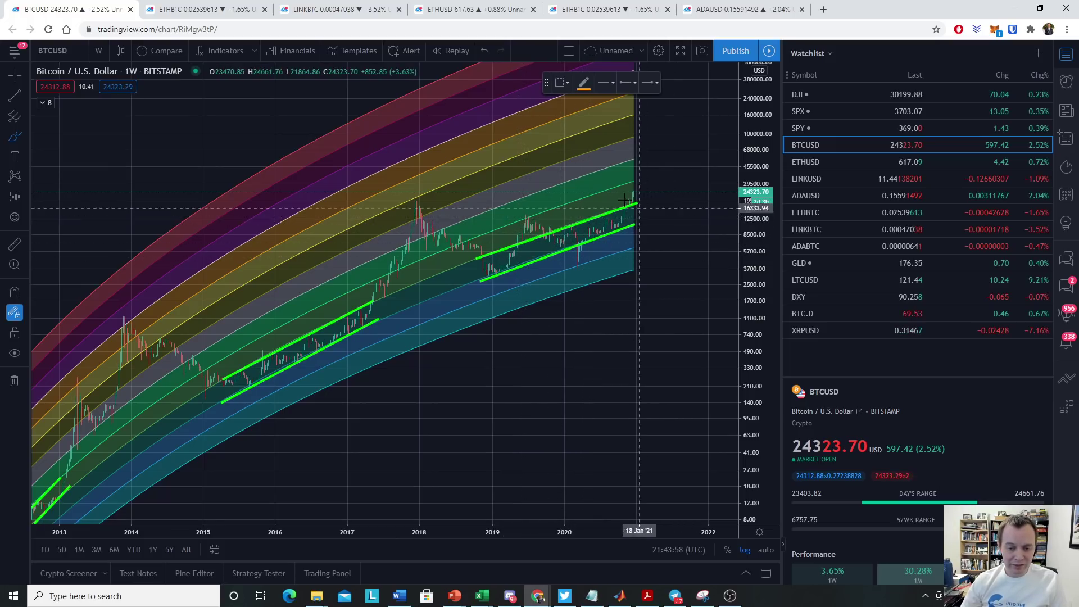
- Replace a misplaced loop with orange freehand loops around the 2019 low and 2020 price action
left_click(529, 214)
mouse_move(523, 222)
left_mouse_down()
mouse_move(530, 238)
mouse_move(542, 222)
left_mouse_up()
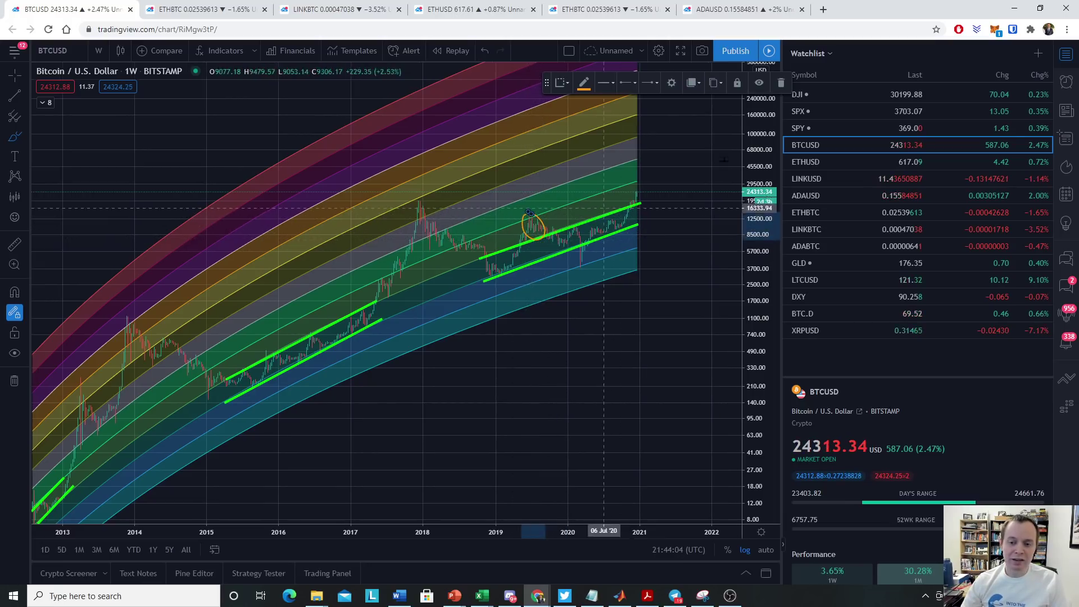
left_click(780, 83)
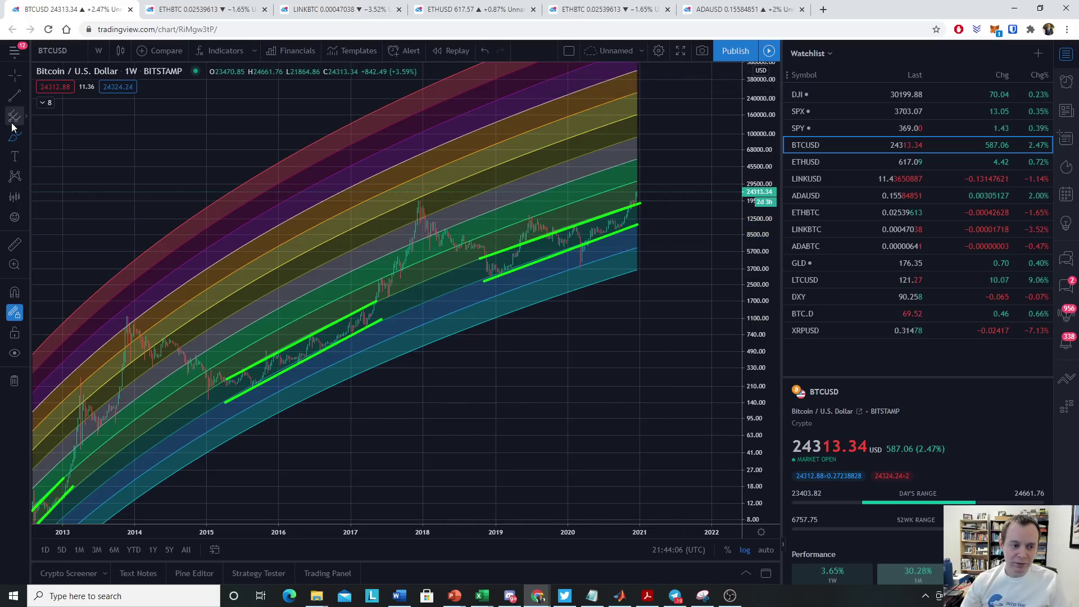
mouse_move(506, 247)
left_mouse_down()
mouse_move(481, 270)
mouse_move(530, 261)
mouse_move(512, 246)
left_mouse_up()
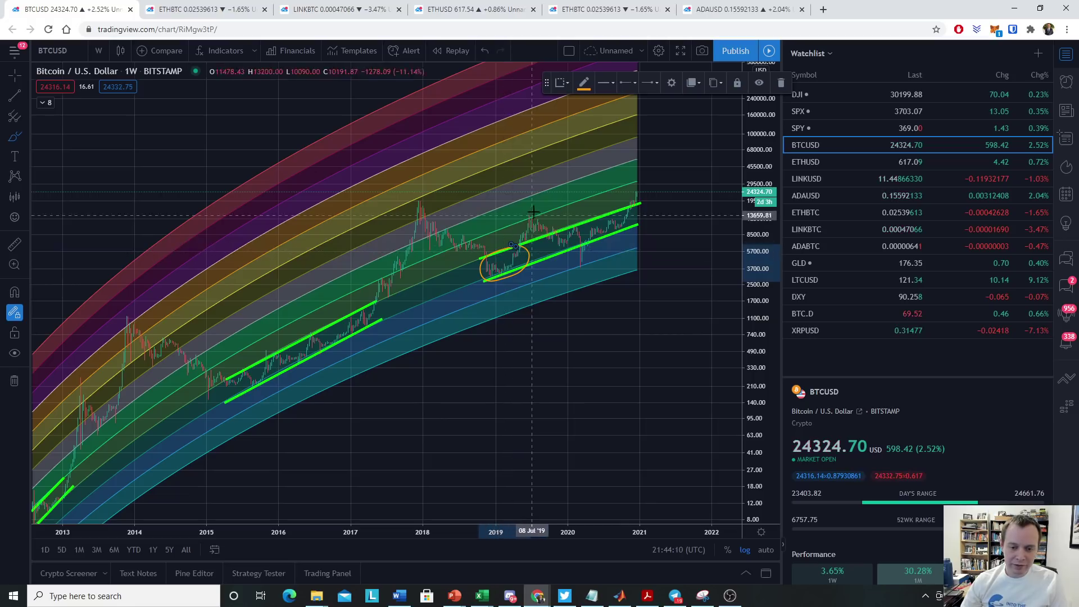
mouse_move(626, 216)
left_mouse_down()
mouse_move(544, 250)
mouse_move(615, 242)
mouse_move(606, 212)
left_mouse_up()
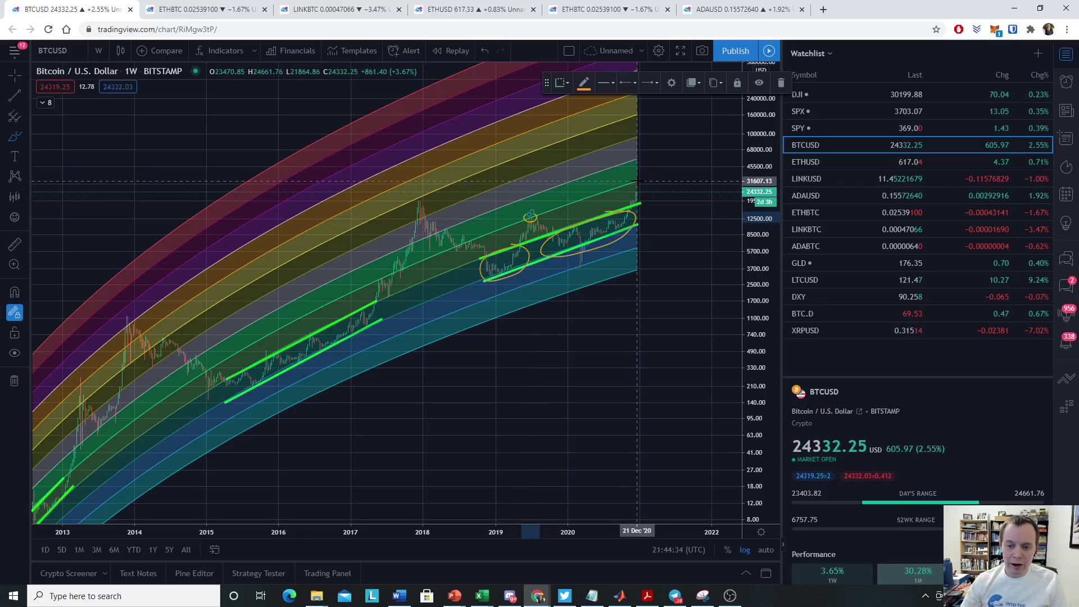
- Focus the chart on 2016 onward and re-fit and compress the price scale
scroll(638, 182, "up", 3)
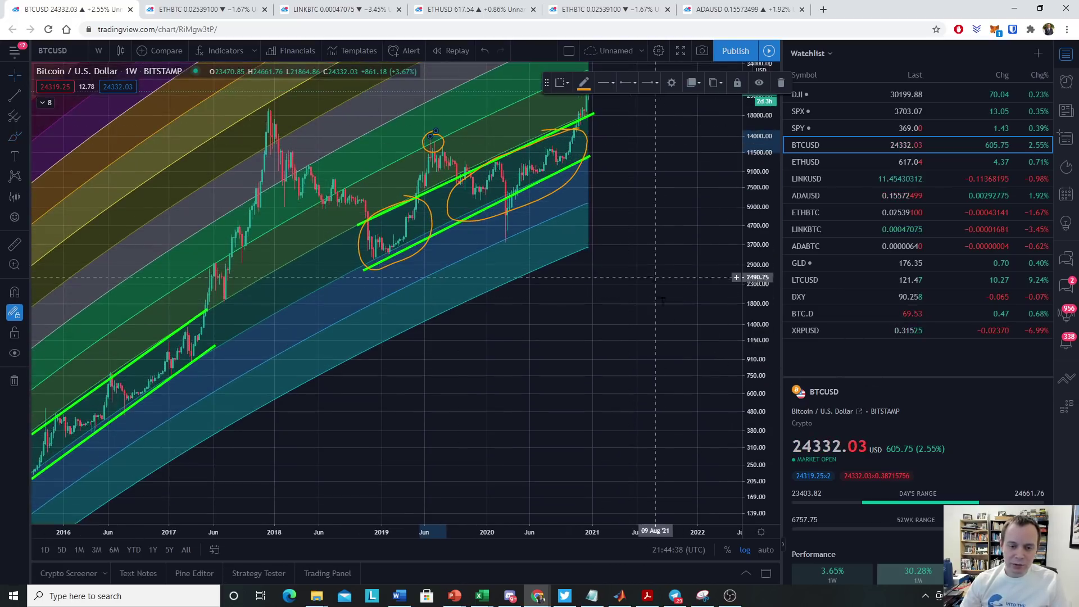
left_click_drag(643, 277, 699, 438)
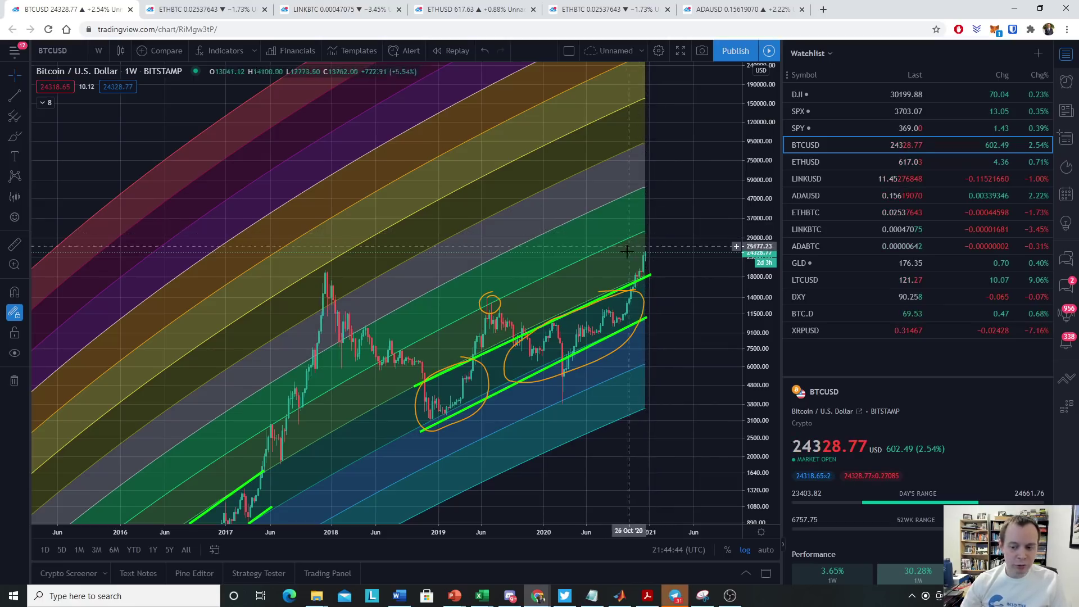
key("alt+r")
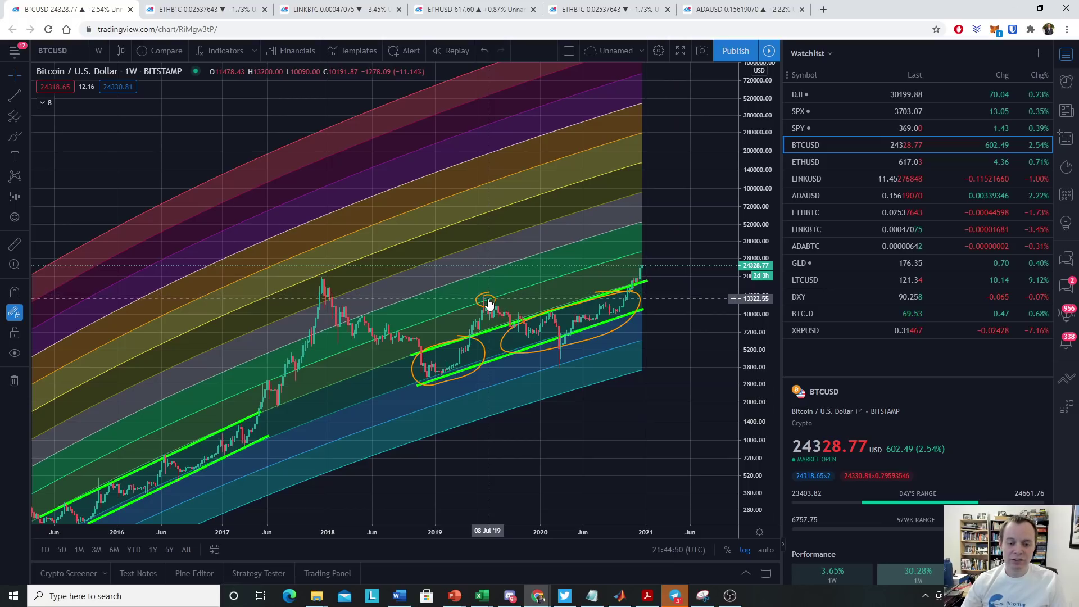
scroll(638, 291, "down", 5)
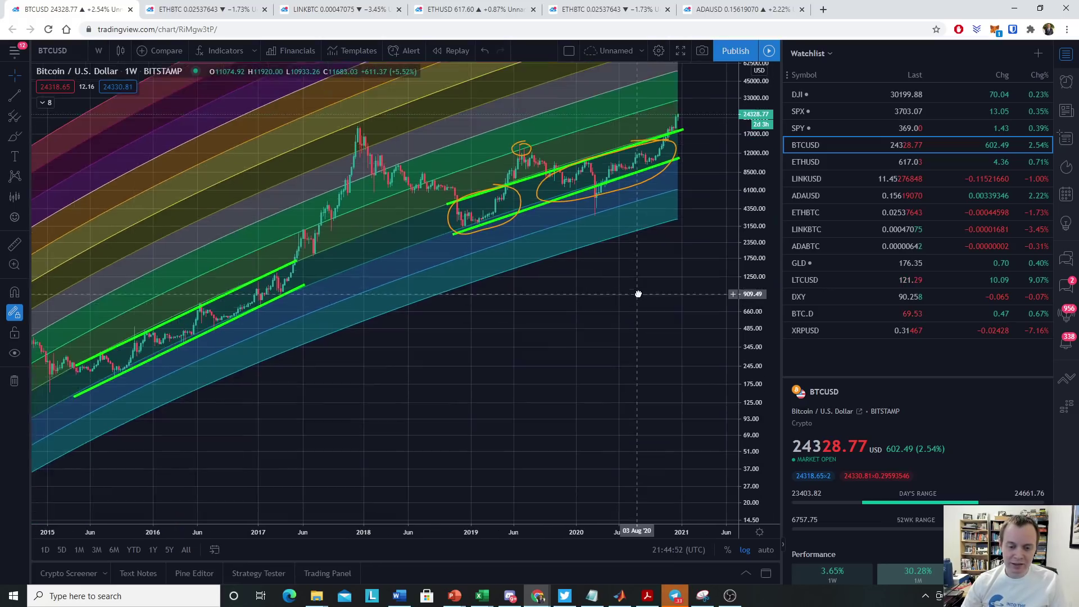
left_click_drag(745, 196, 743, 349)
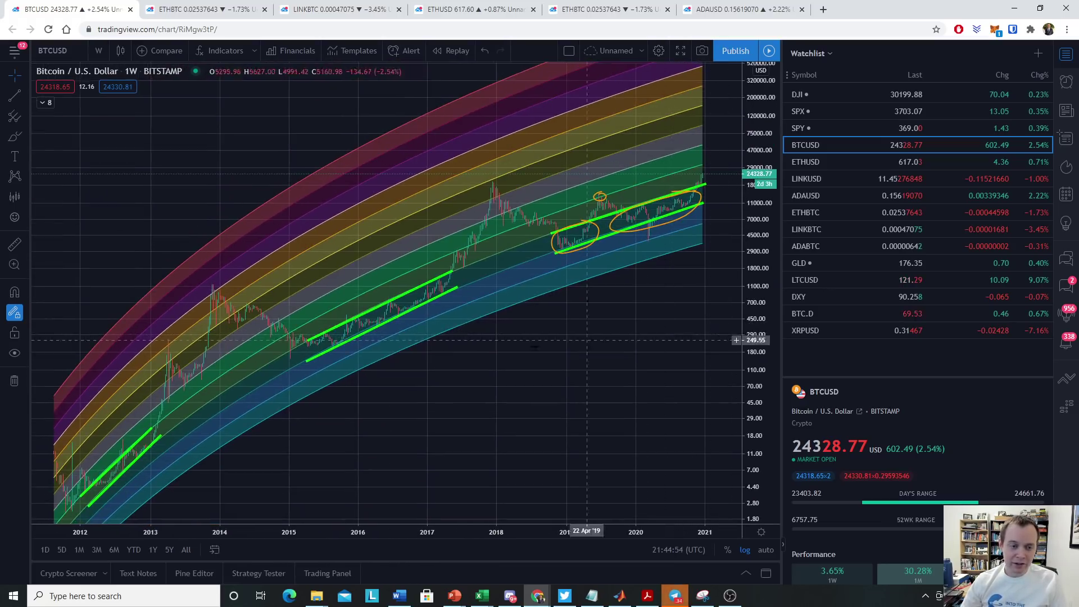
- Add the ITC ln(price/20 wk. SMA) oscillator from the indicators list
left_click(244, 53)
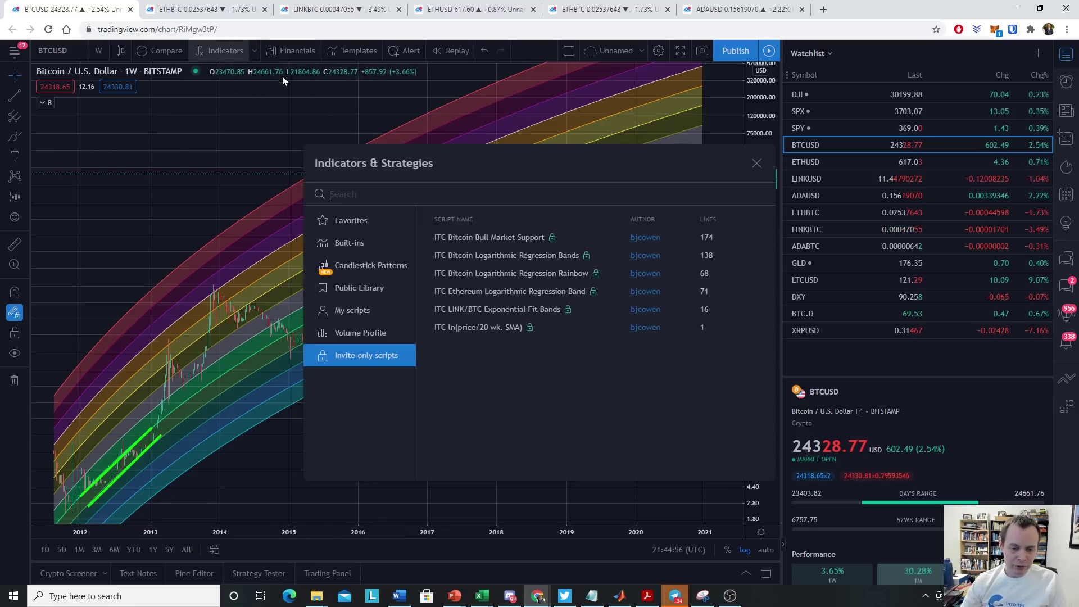
left_click(468, 326)
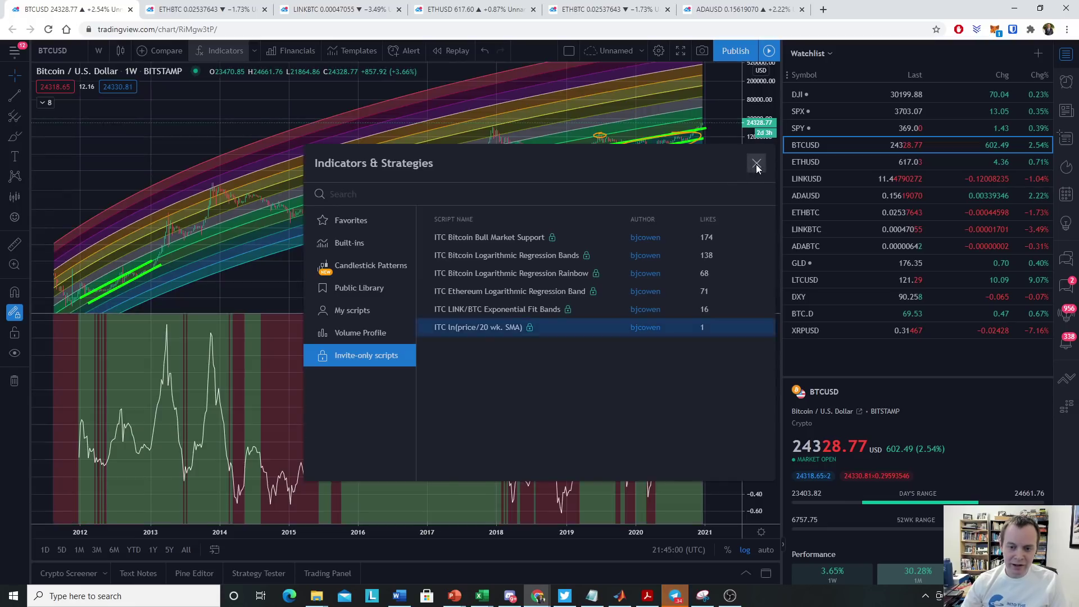
left_click(756, 163)
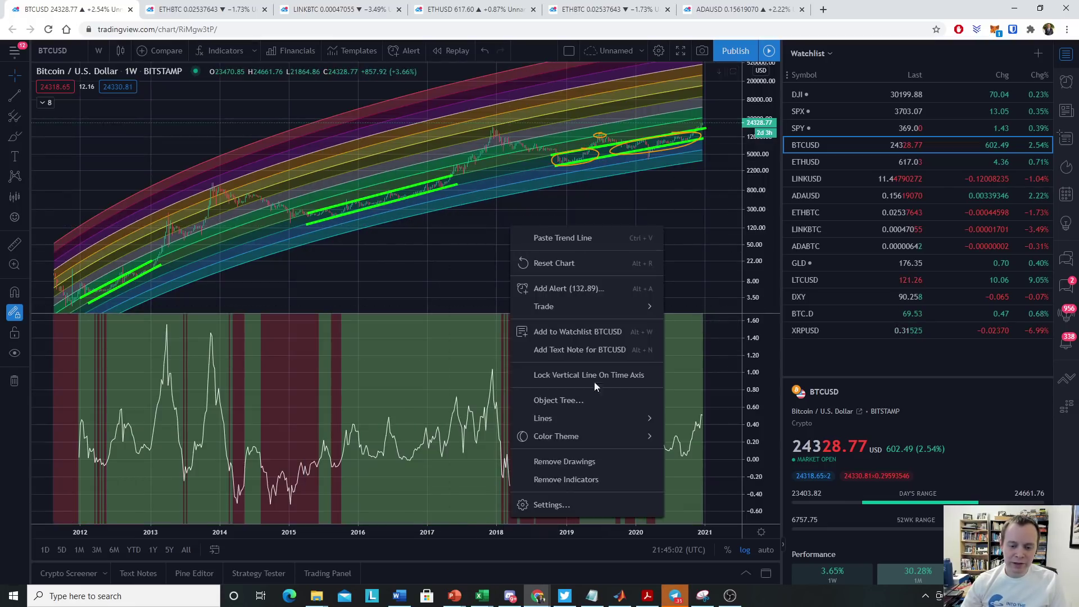
- Remove Drawings via the chart context menu, hide the Rainbow and unhide Bull Market Support
right_click(510, 227)
left_click(566, 462)
left_click(42, 102)
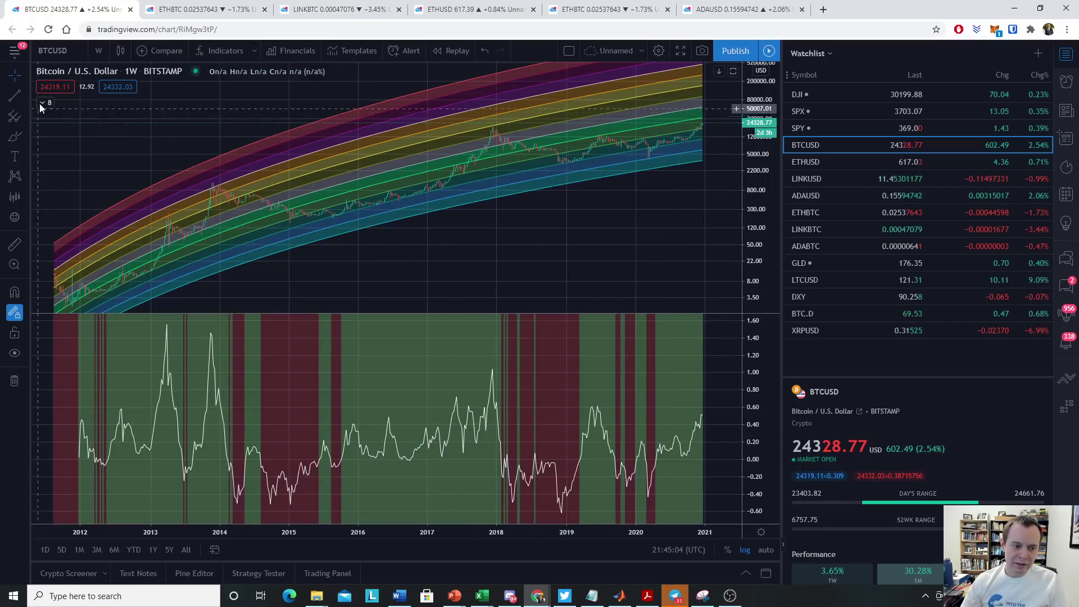
left_click(179, 197)
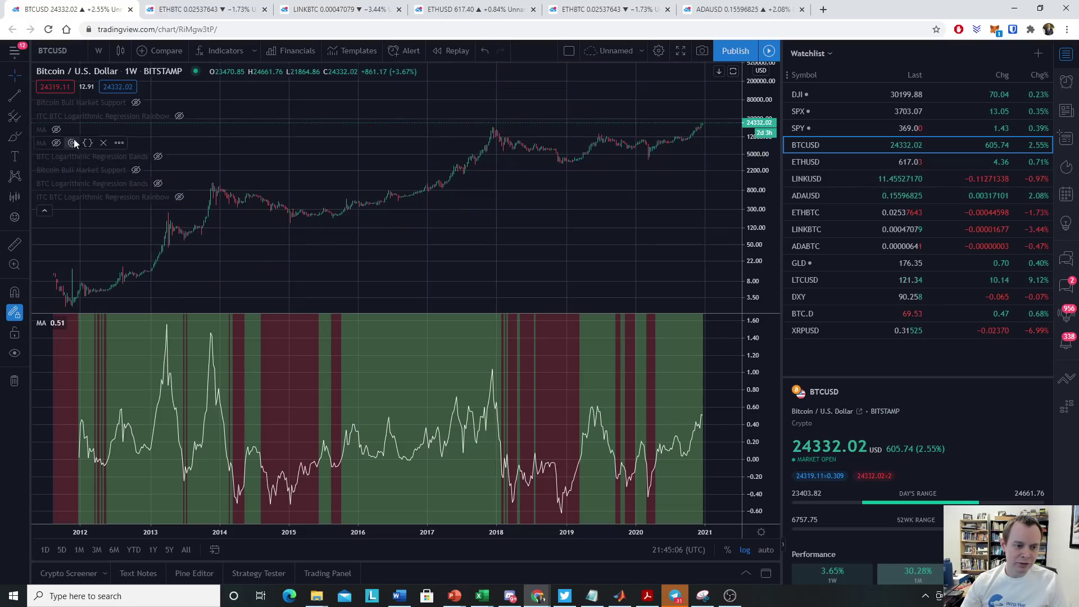
left_click(137, 102)
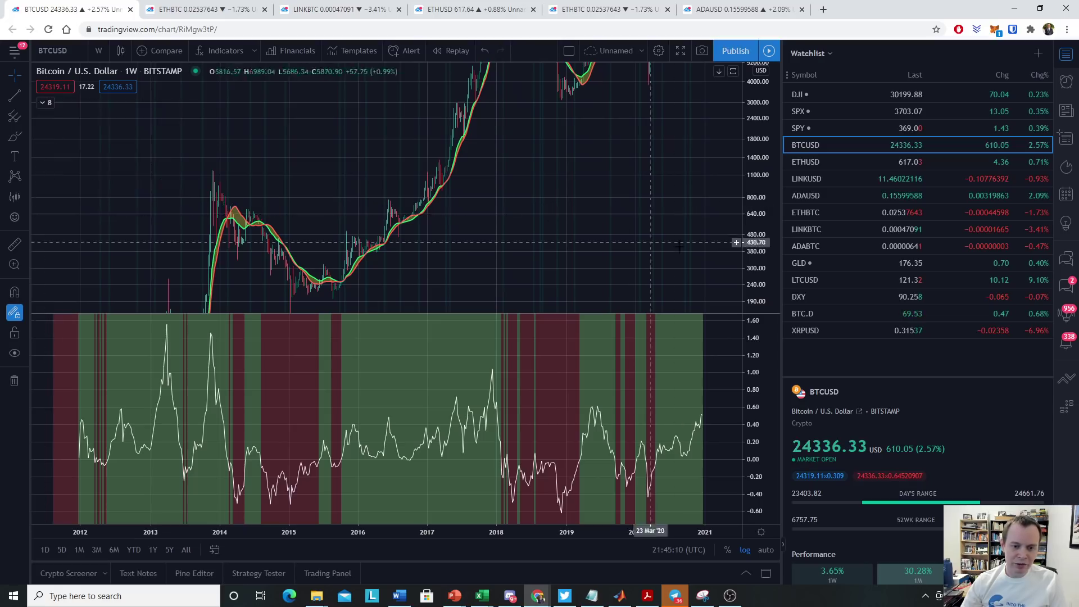
scroll(358, 227, "up", 5)
left_click_drag(358, 228, 562, 241)
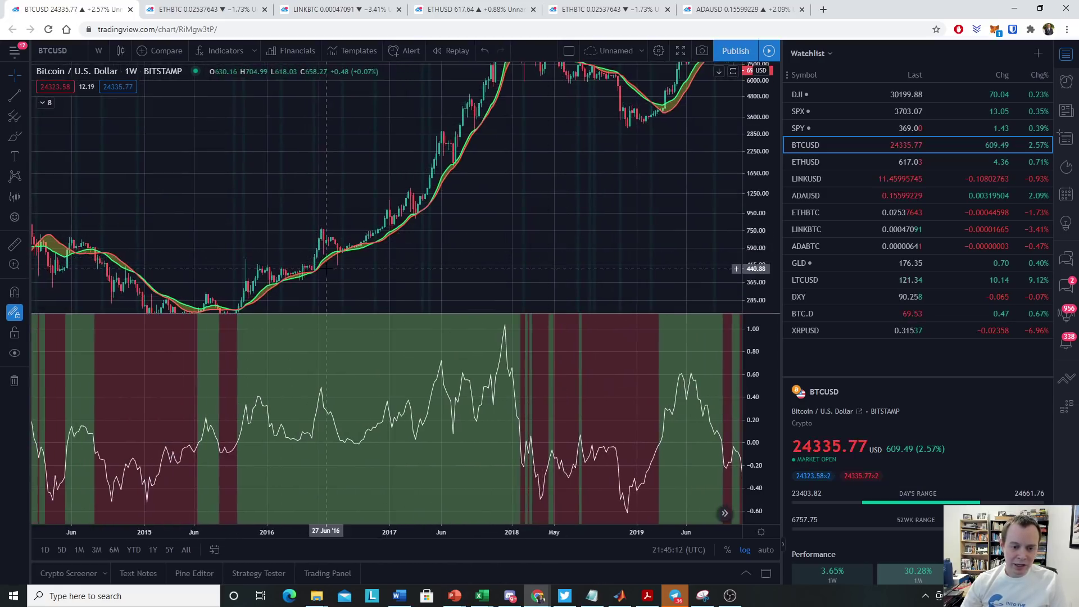
left_click(725, 512)
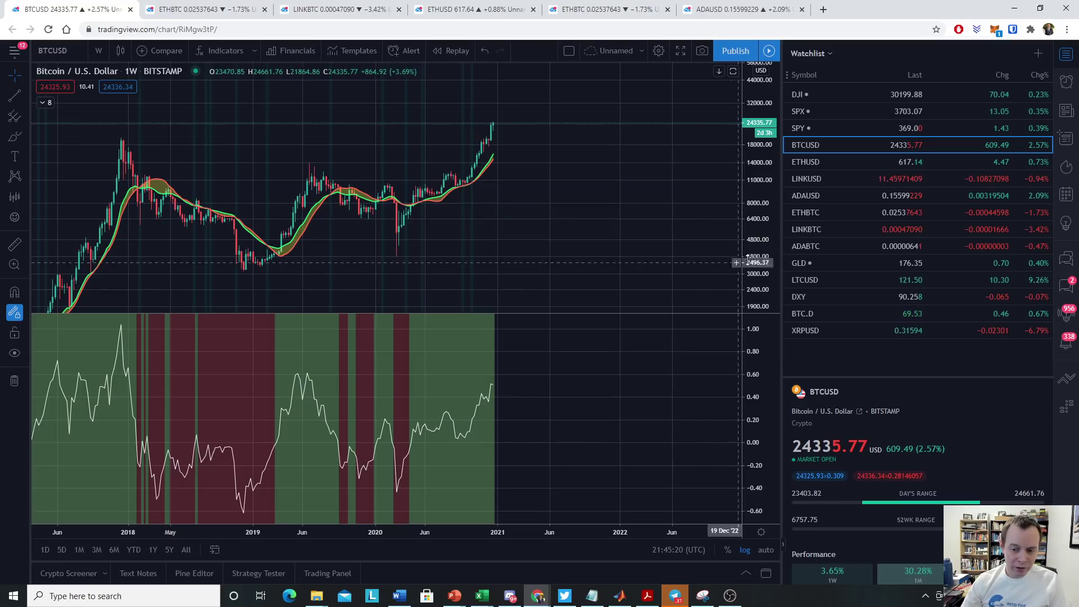
left_click_drag(750, 265, 736, 119)
scroll(589, 251, "up", 5)
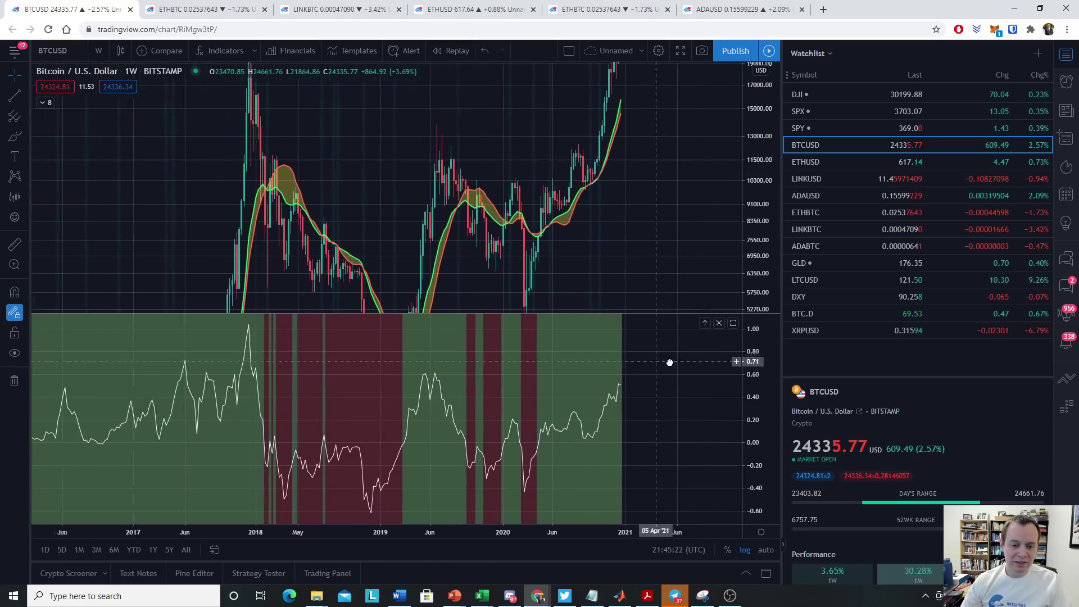
scroll(589, 251, "up", 5)
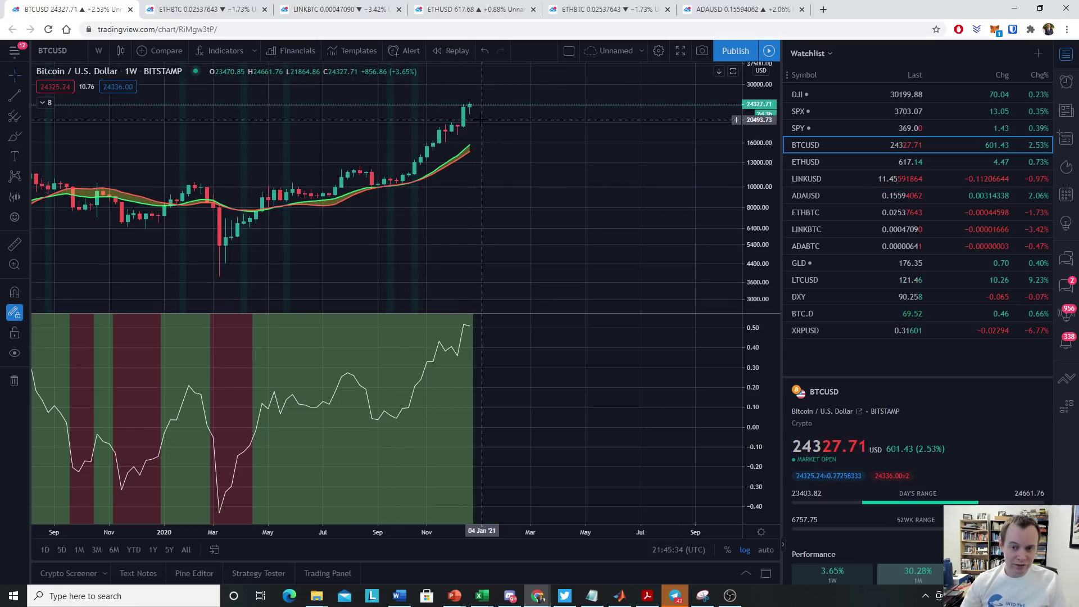
left_click_drag(481, 191, 687, 240)
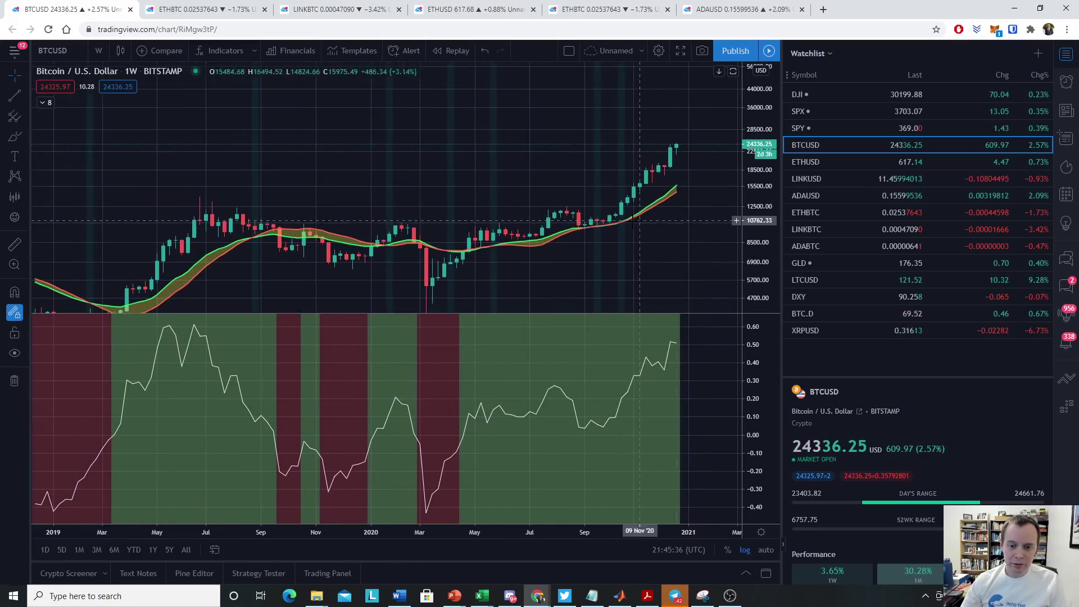
left_click_drag(759, 267, 766, 209)
left_click_drag(573, 245, 675, 73)
left_click_drag(763, 146, 764, 169)
mouse_move(618, 236)
left_mouse_down()
mouse_move(646, 248)
mouse_move(624, 252)
left_mouse_up()
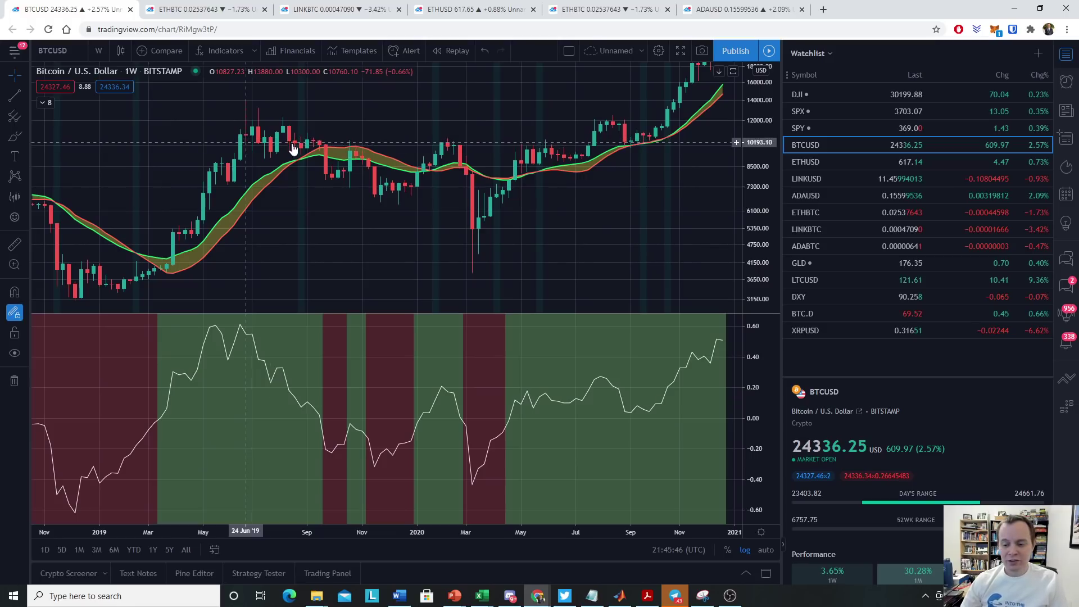
left_click_drag(627, 211, 472, 247)
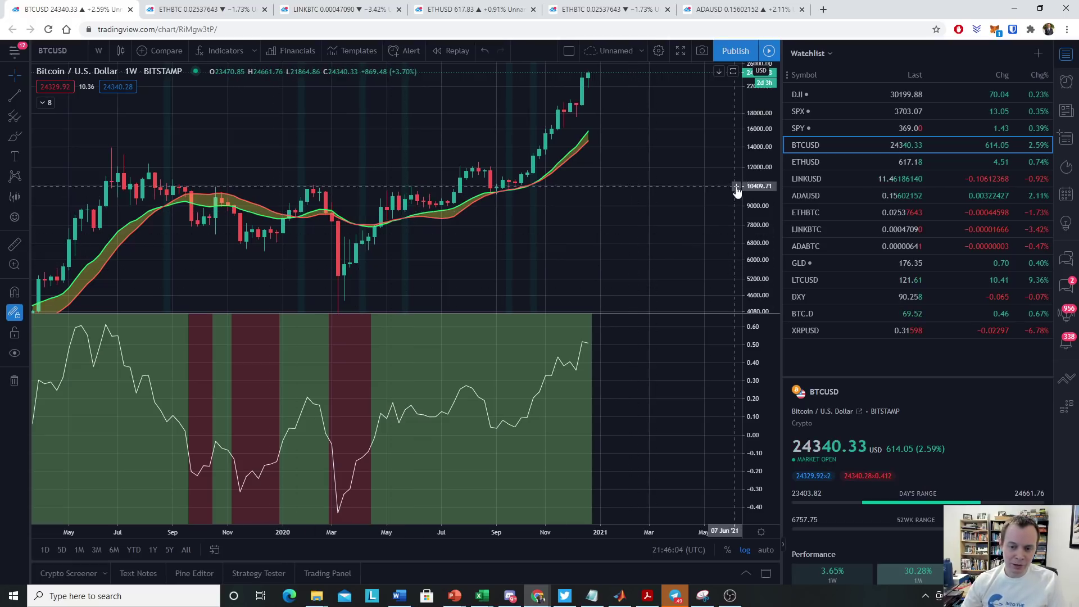
left_click_drag(737, 192, 645, 211)
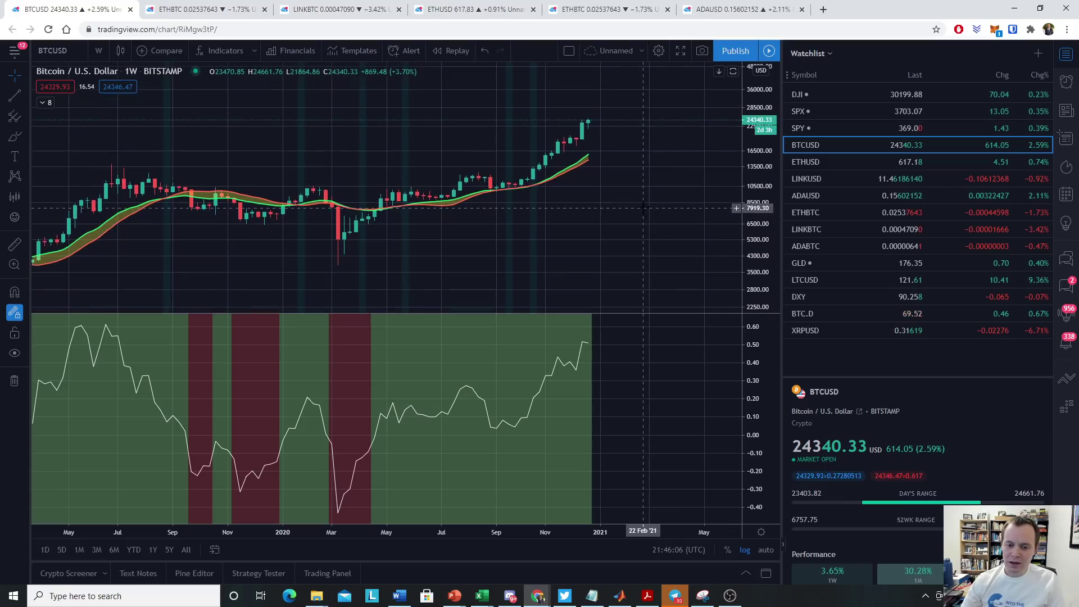
scroll(644, 208, "down", 8)
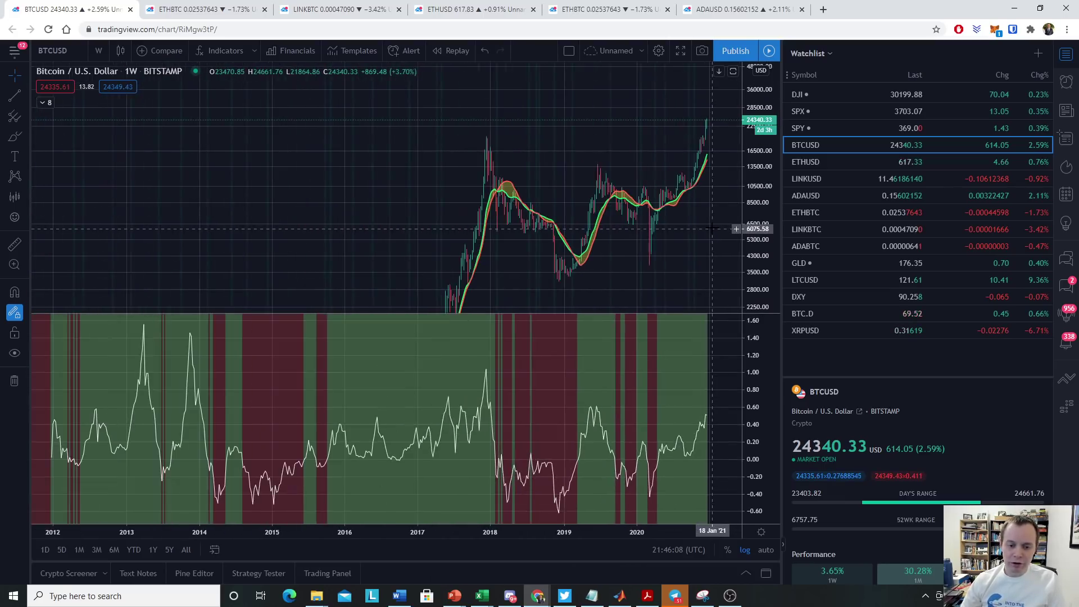
- Squash the price scale to show the full 2016–2021 history and pick the Trend Line tool
left_click_drag(747, 228, 703, 264)
scroll(621, 297, "down", 2)
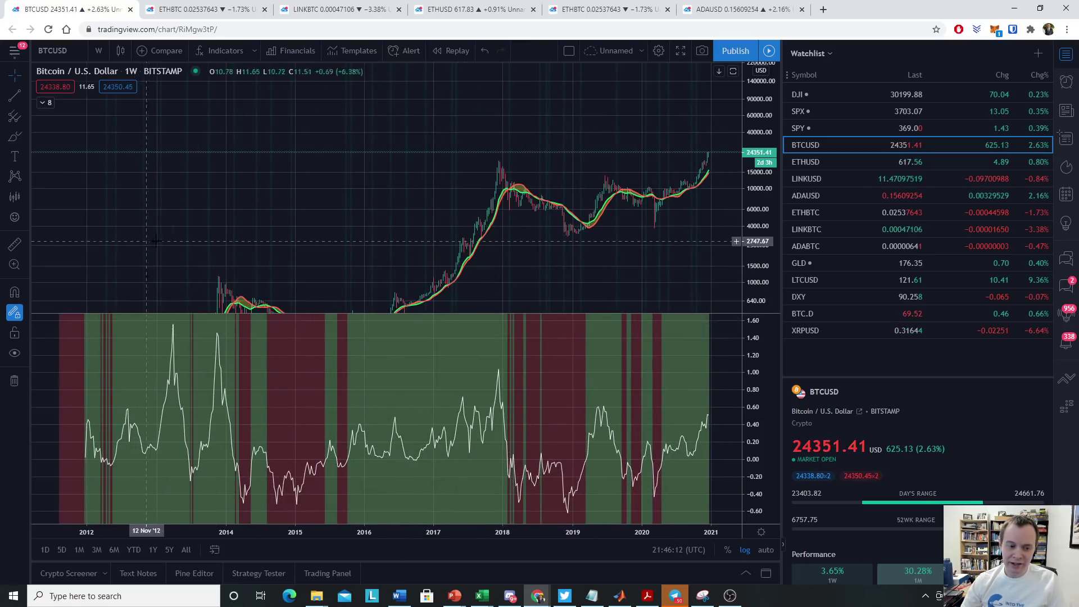
left_click_drag(768, 235, 769, 247)
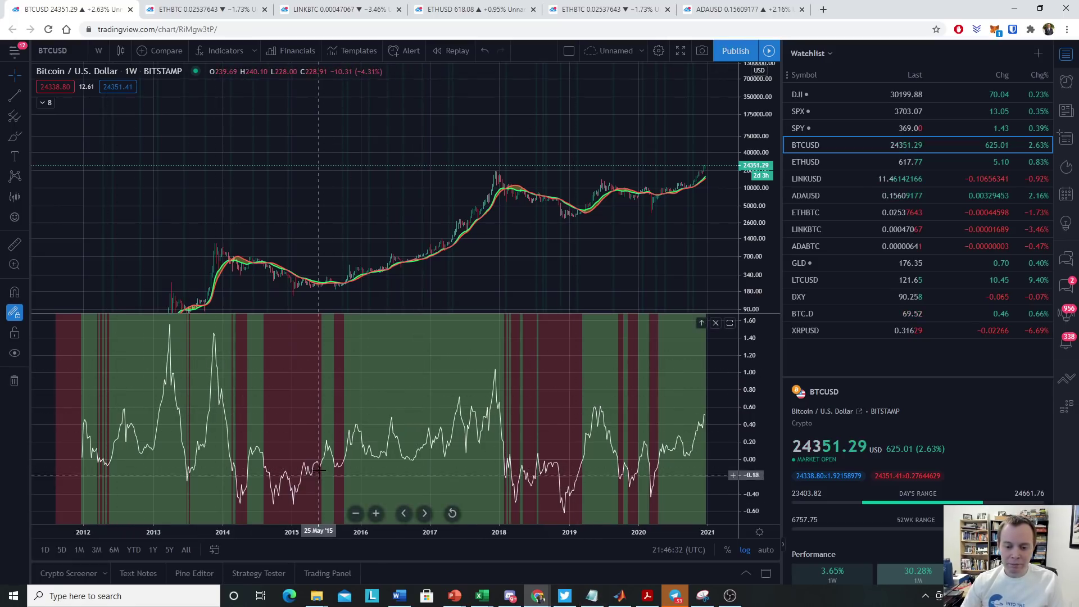
scroll(613, 399, "up", 5)
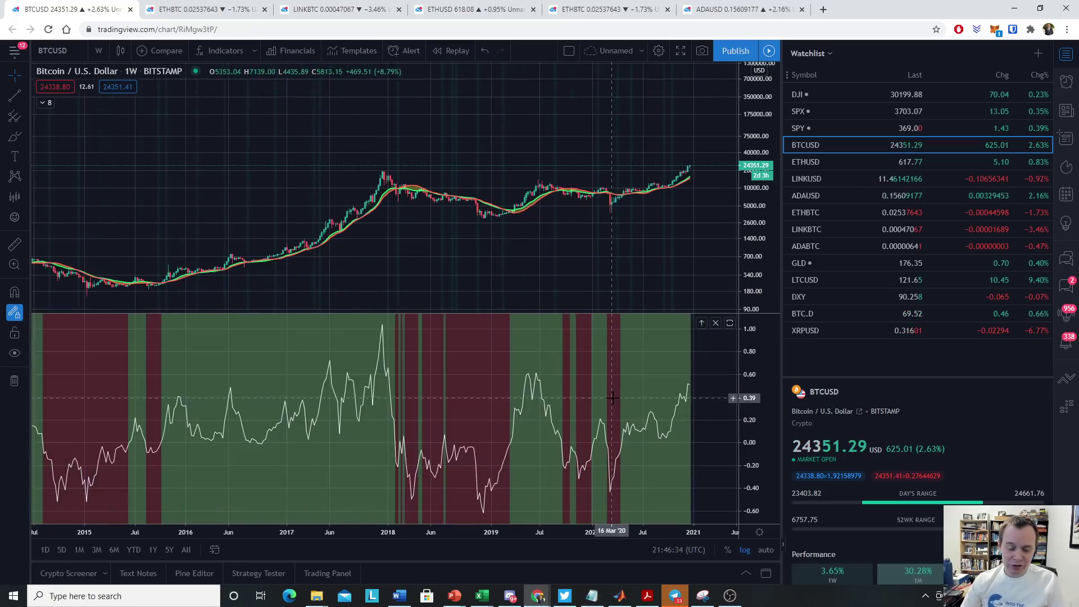
left_click(15, 96)
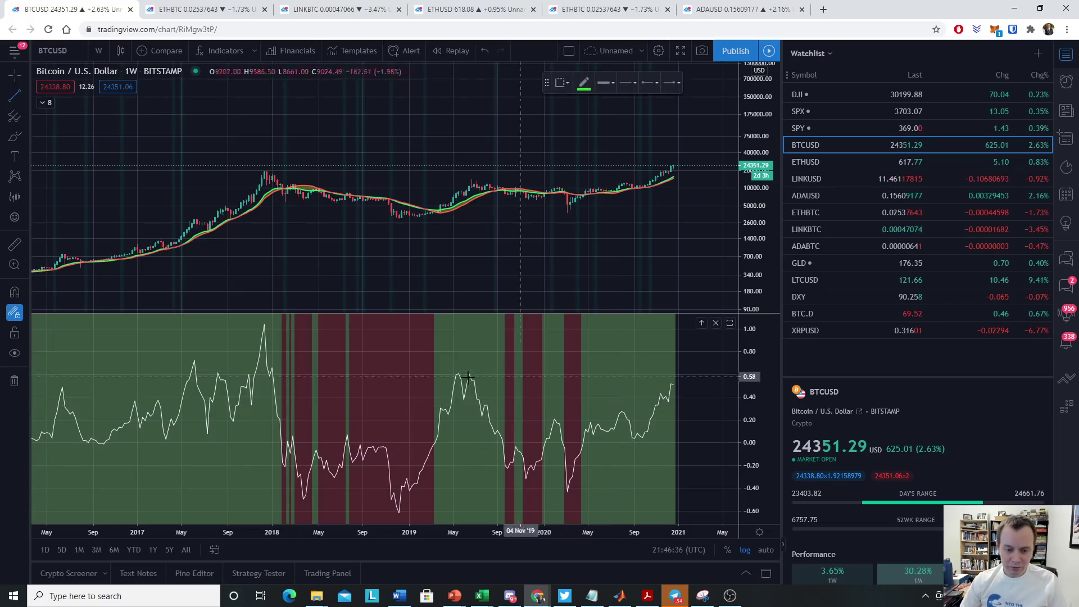
- Draw a horizontal line at the 0.61 oscillator level from March 2019, then open a new tab
left_click(437, 372)
left_click(718, 373)
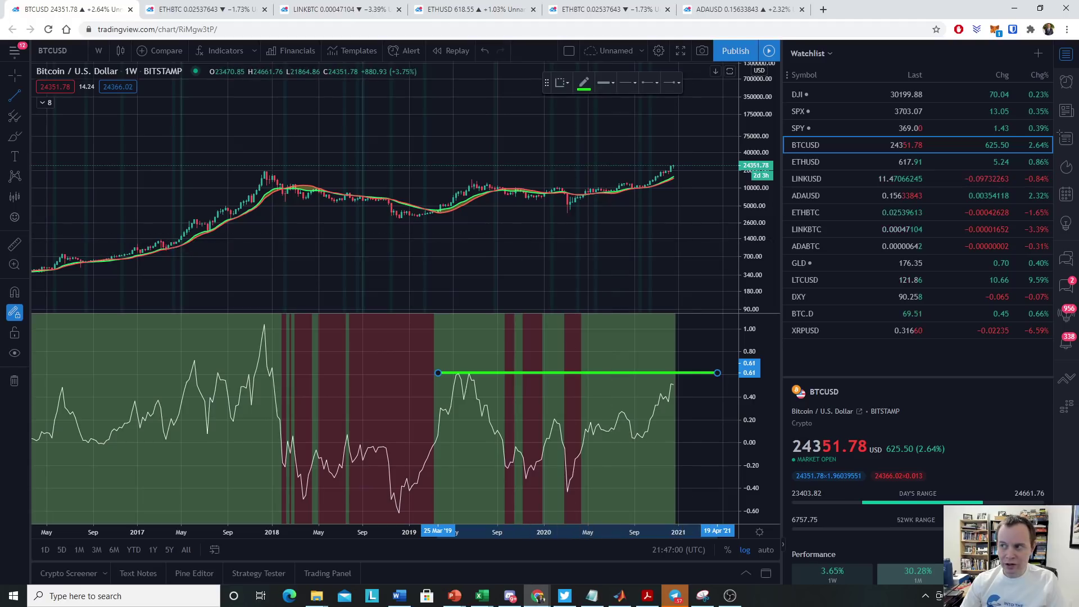
left_click(823, 10)
- Load wolframalpha.com, enter ln(x/ in its search box, and return to the BTCUSD tab
type("wolframalpha.com")
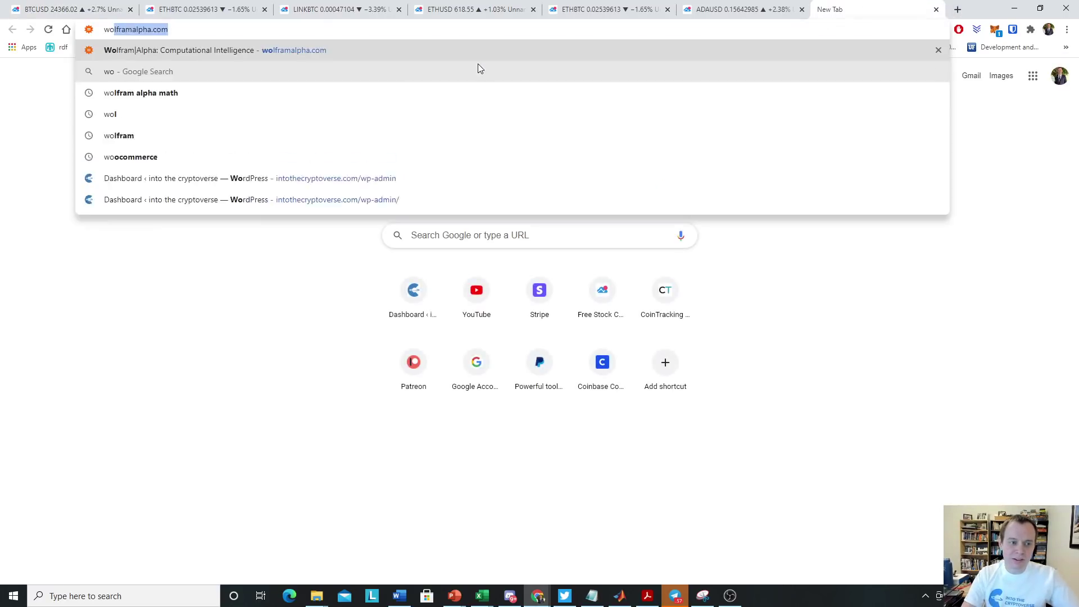
key("Return")
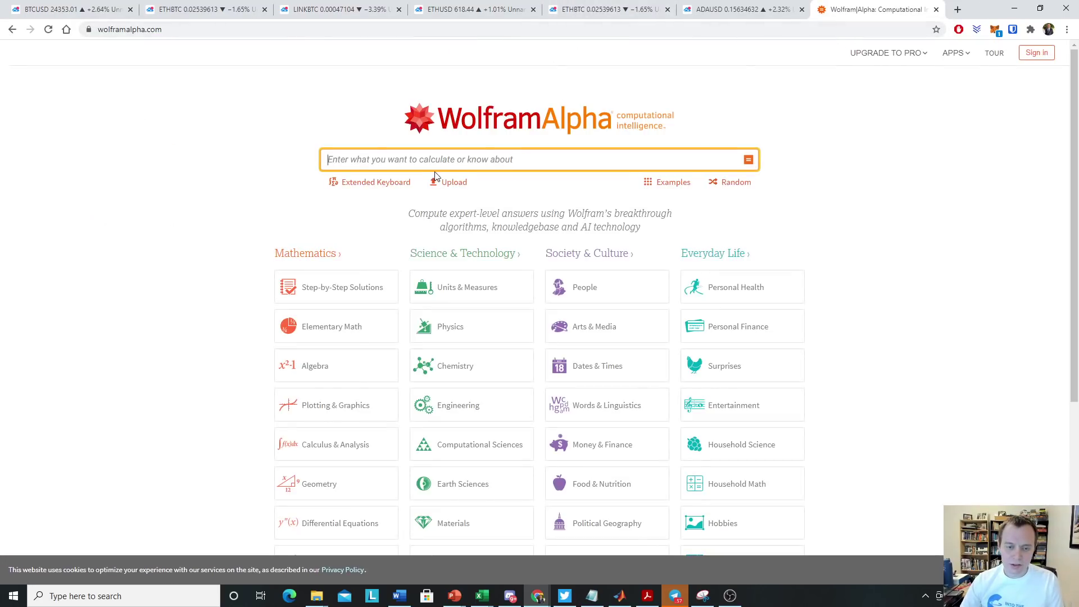
type("ln")
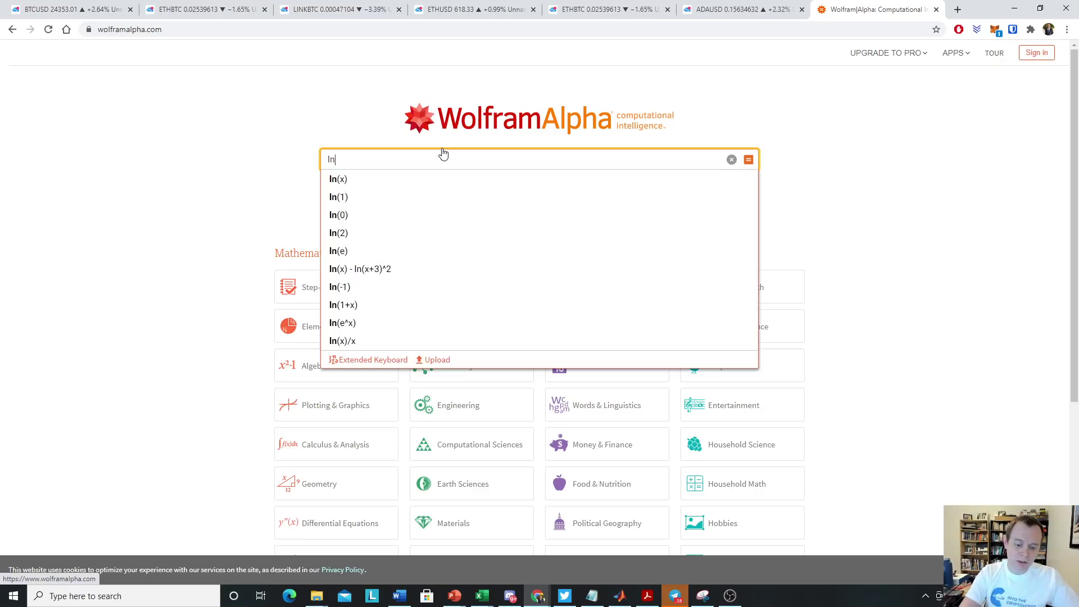
type("(x/")
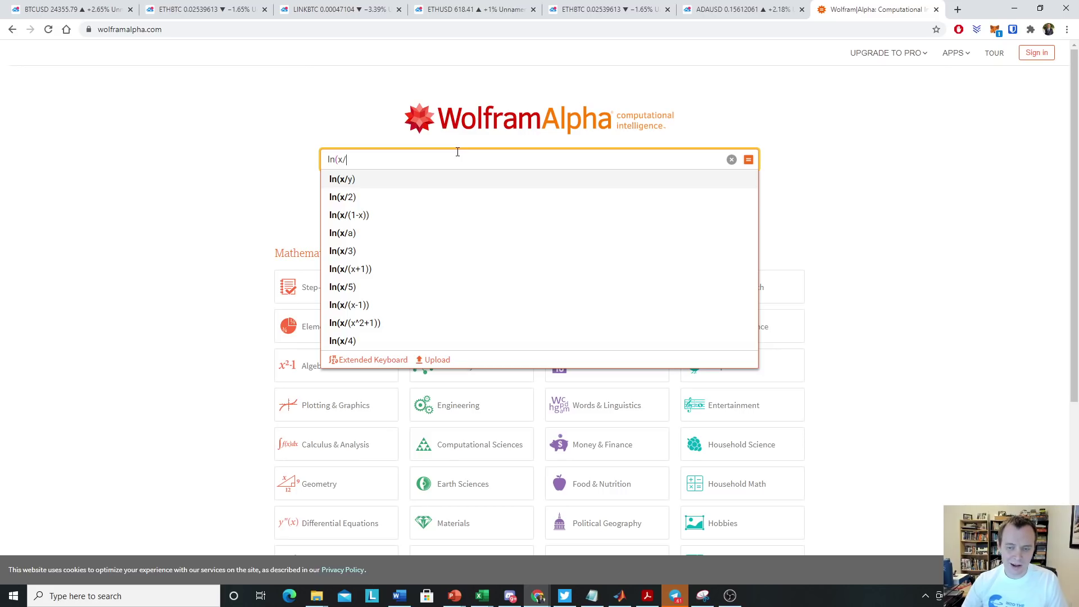
left_click(62, 9)
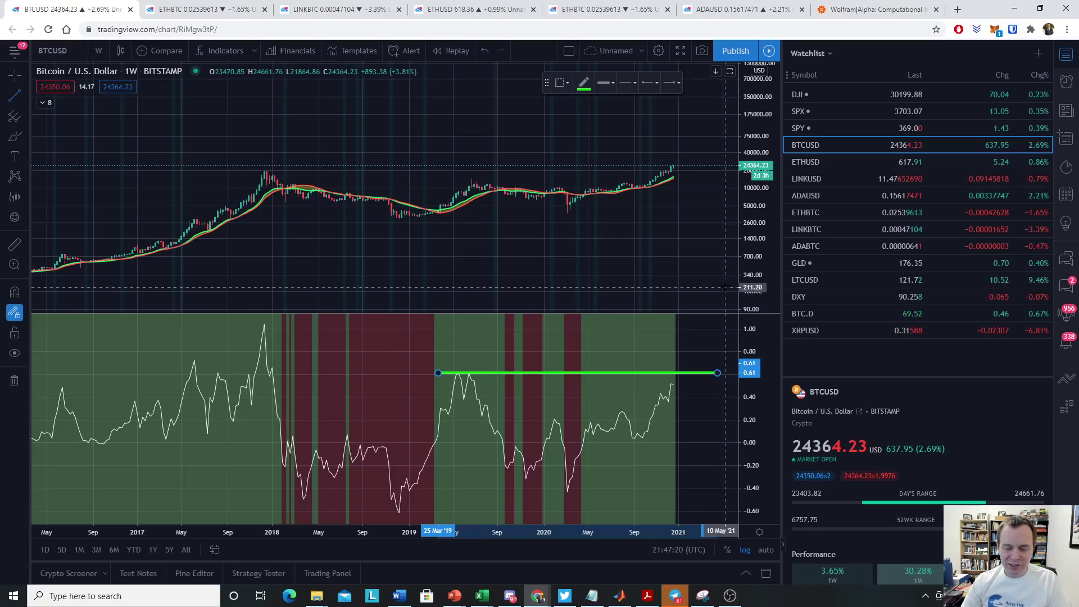
- Expand the legend to show the Bitcoin Bull Market Support values, then resume the Wolfram Alpha ln(x/ query
left_click(41, 102)
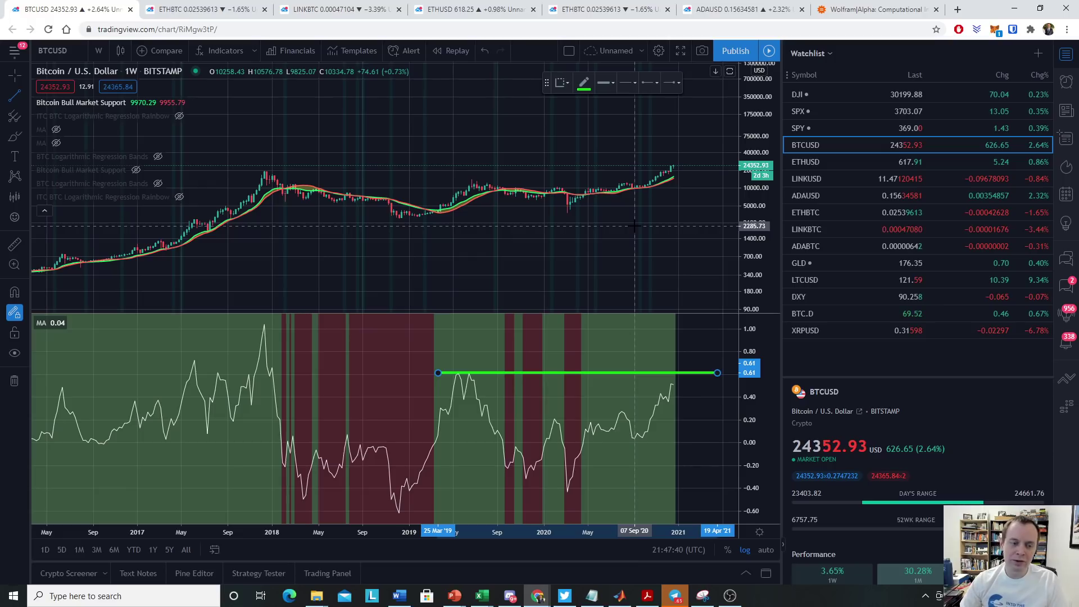
left_click(865, 9)
left_click(380, 158)
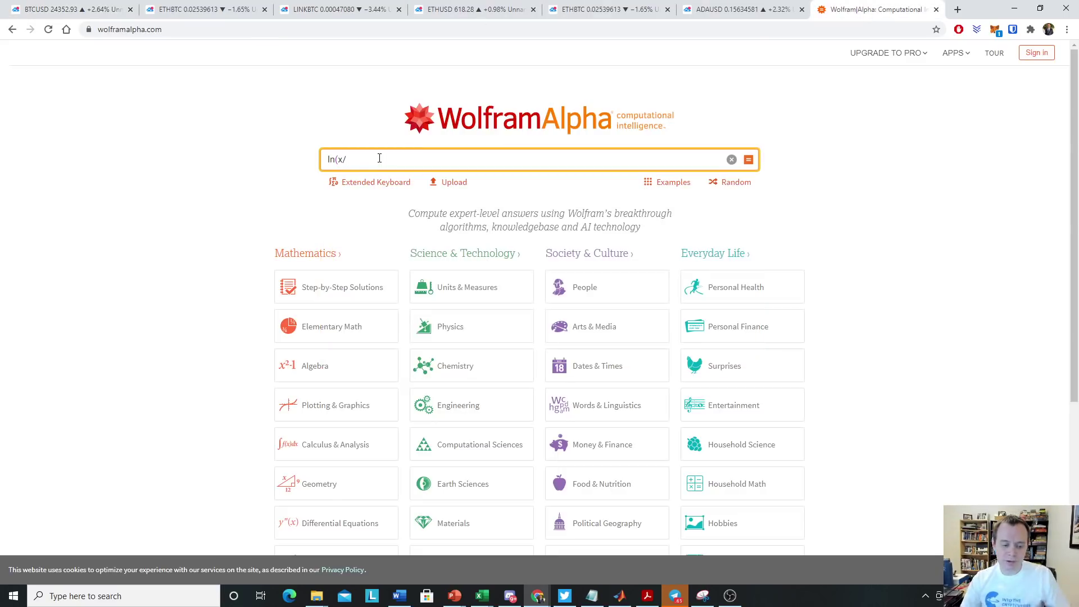
- Solve ln(x/15200)=0.61 in Wolfram Alpha, giving x ≈ 27974.6, and go back to the BTCUSD chart
type("15200)=0.61")
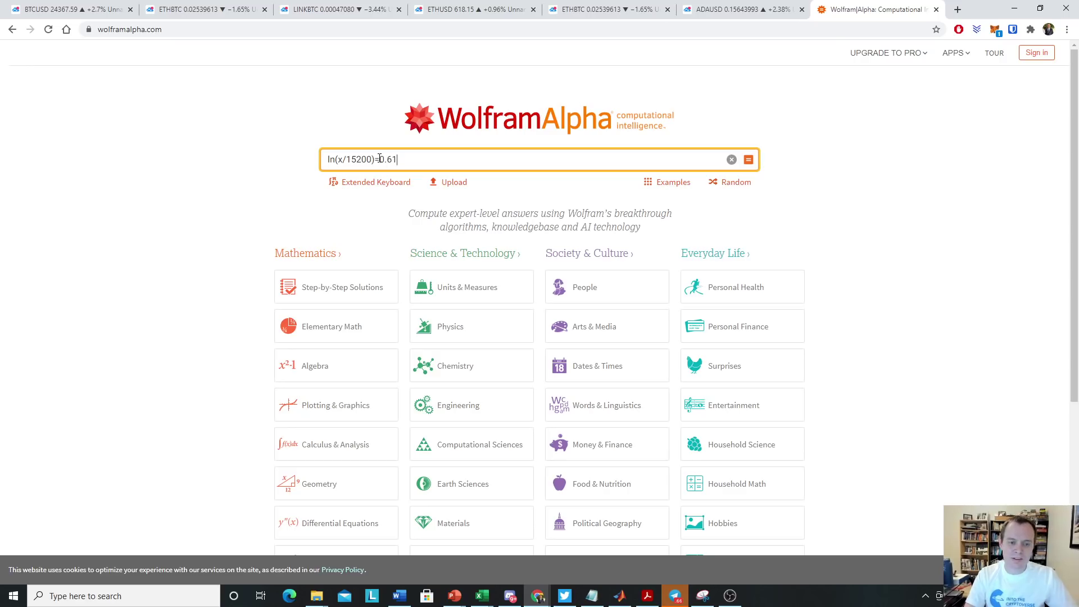
key("Return")
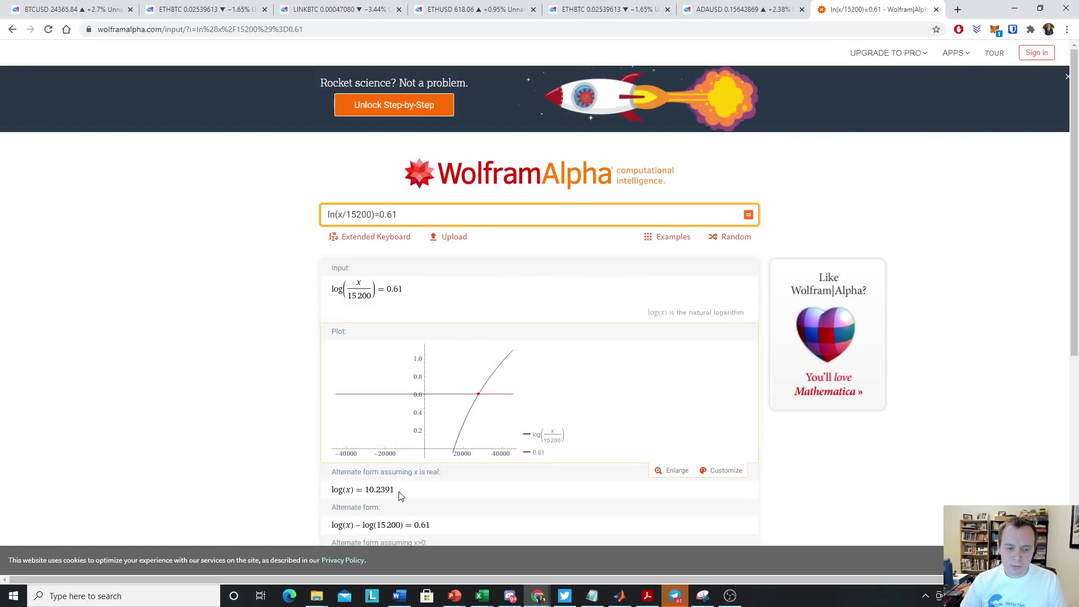
scroll(695, 422, "down", 5)
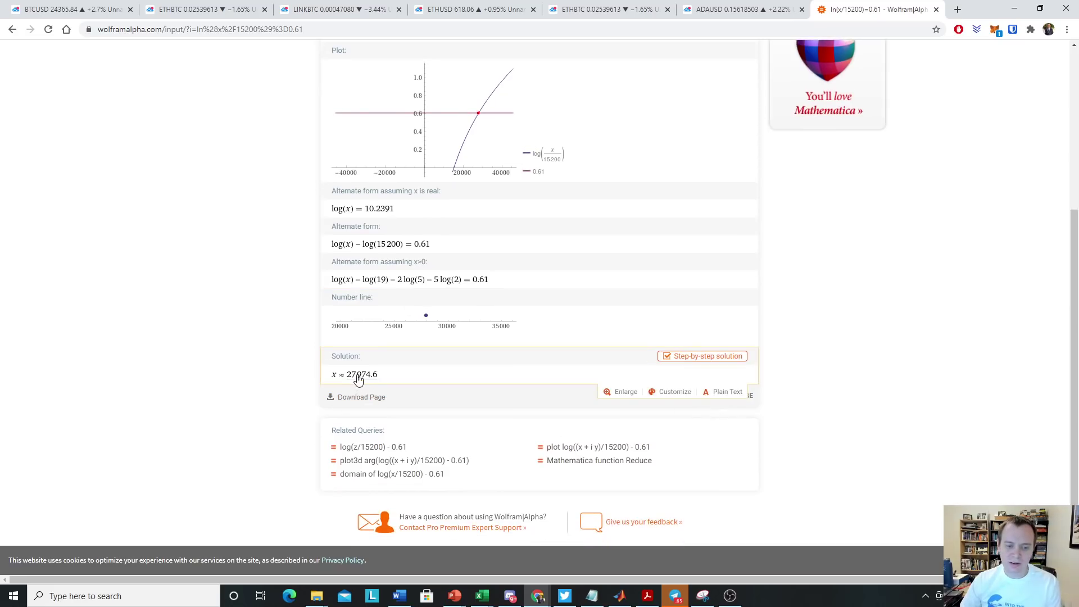
left_click(107, 10)
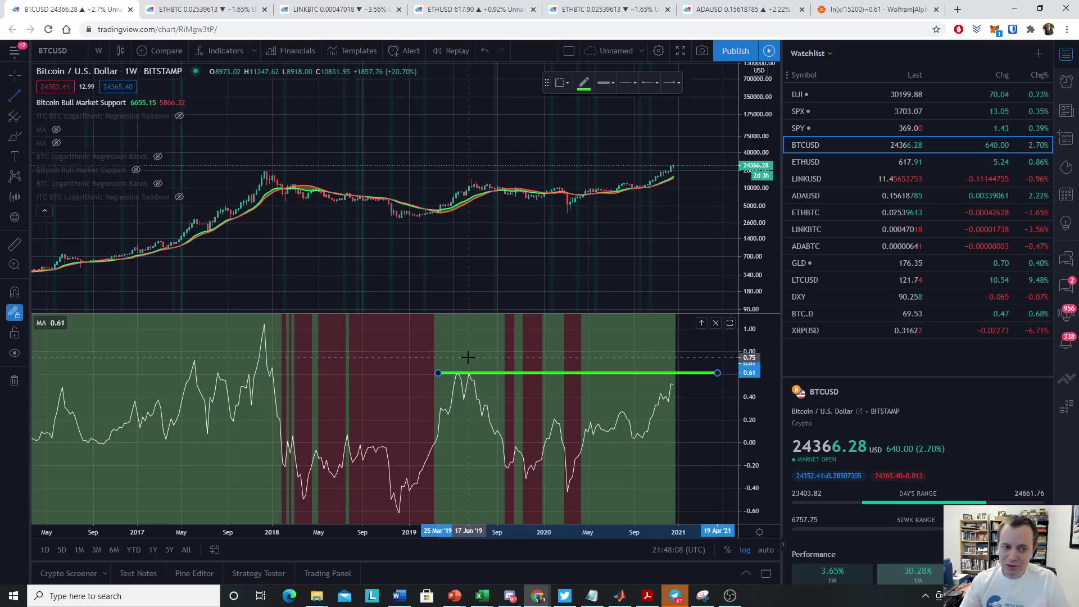
- Rescale the price axis and draw two green trend lines forming a rising channel up to about 27,956
left_click_drag(759, 254, 754, 174)
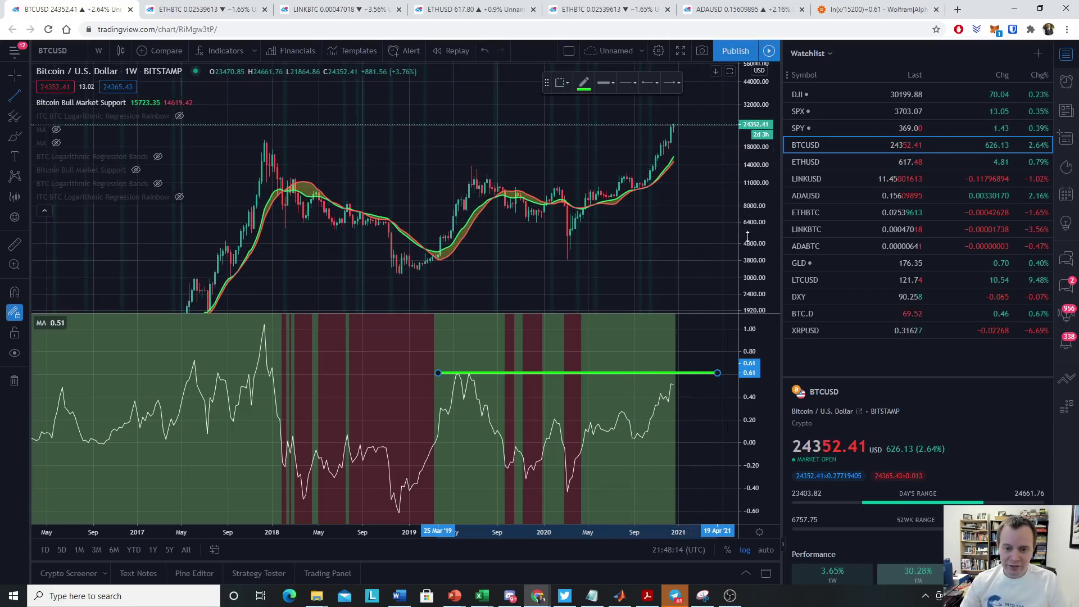
left_click_drag(747, 236, 751, 227)
left_click(24, 97)
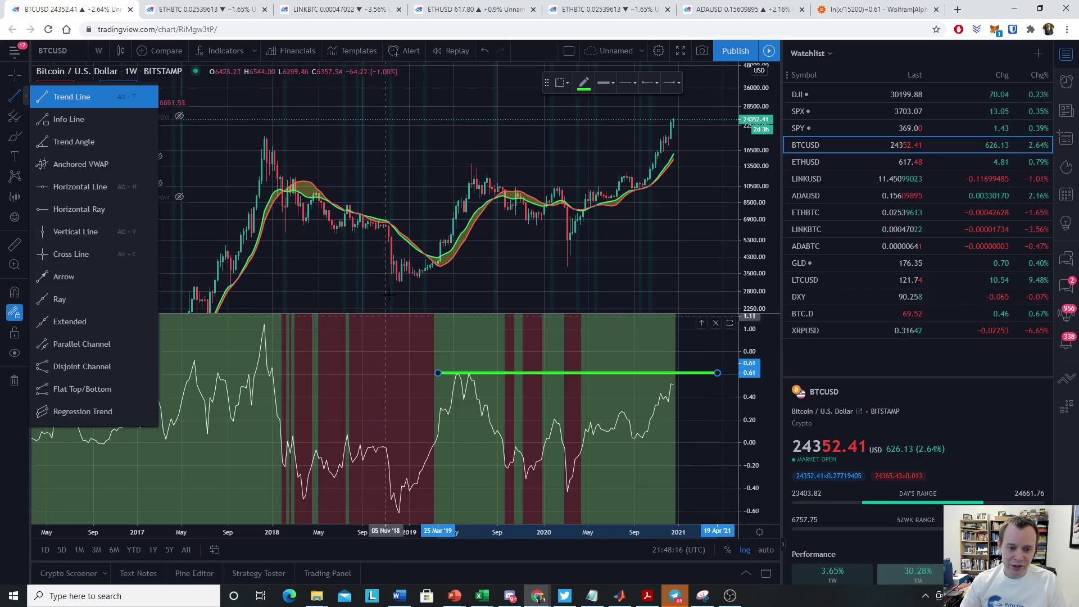
left_click(402, 281)
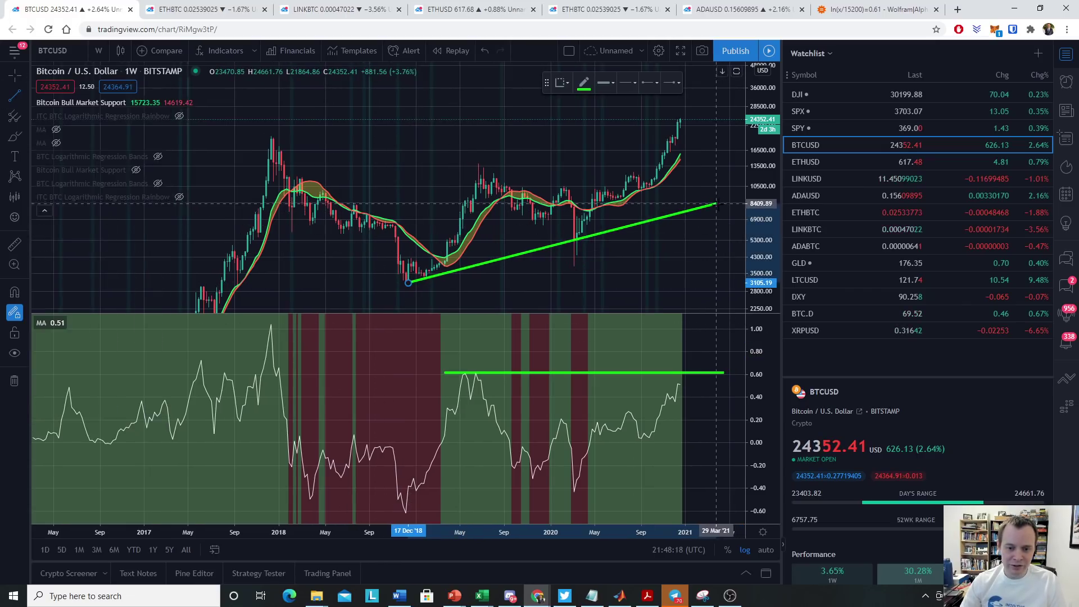
left_click(719, 206)
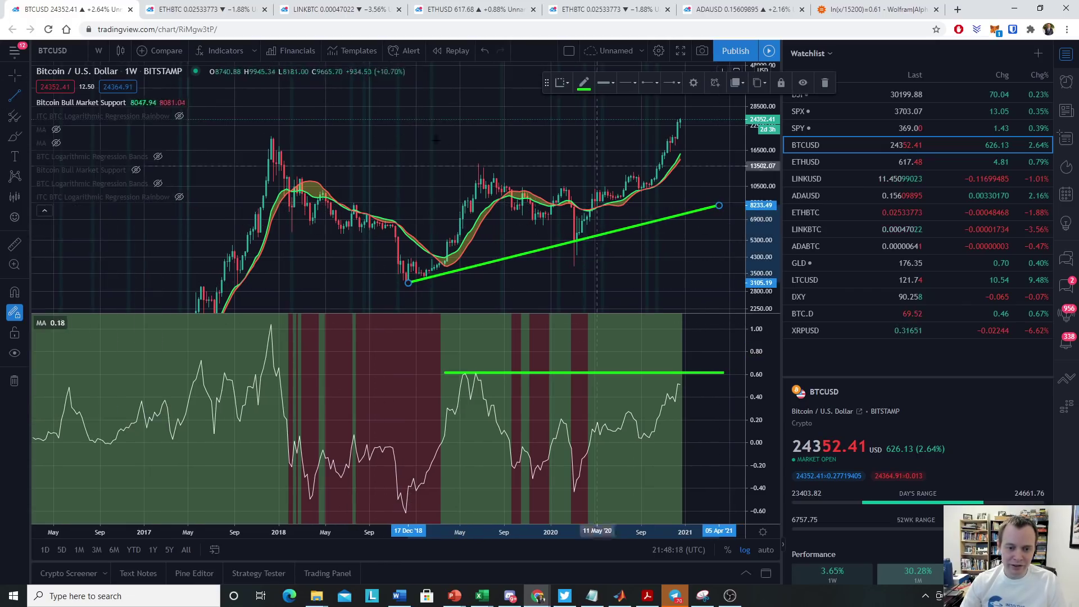
left_click(690, 108)
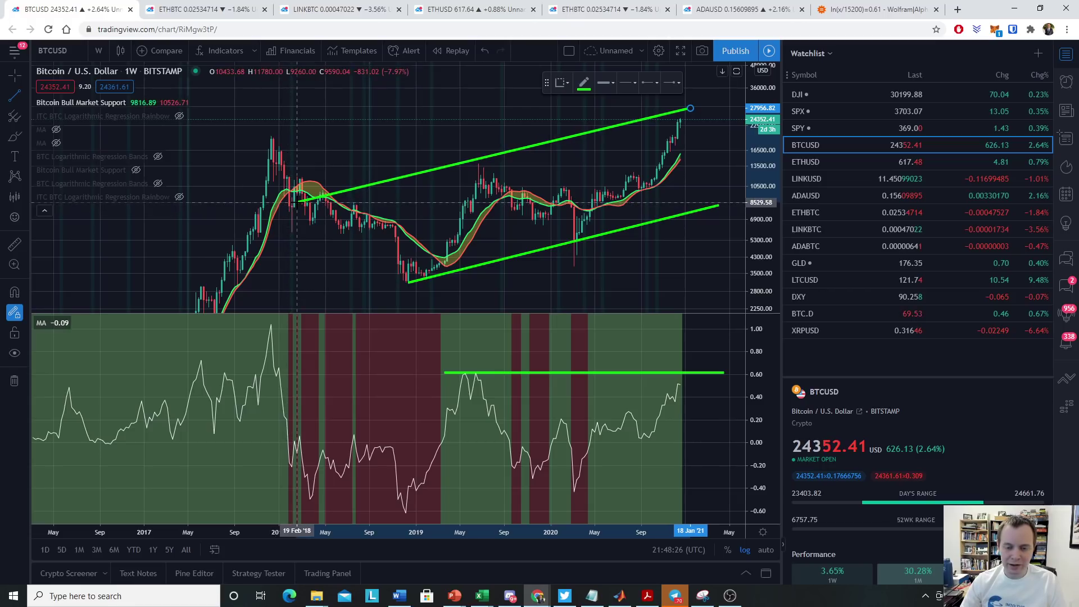
left_click(297, 201)
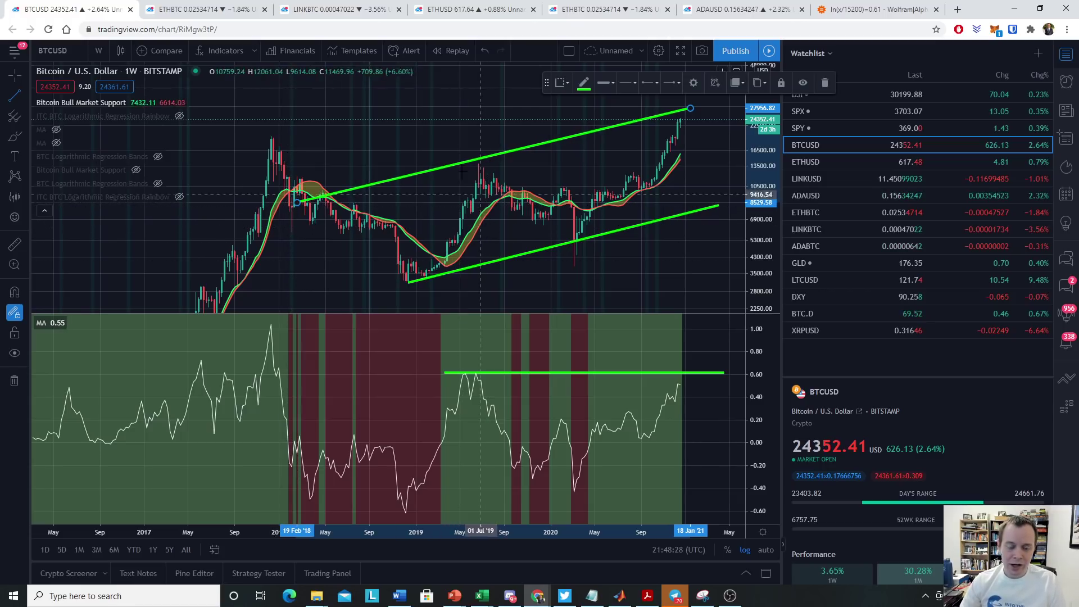
left_click(15, 141)
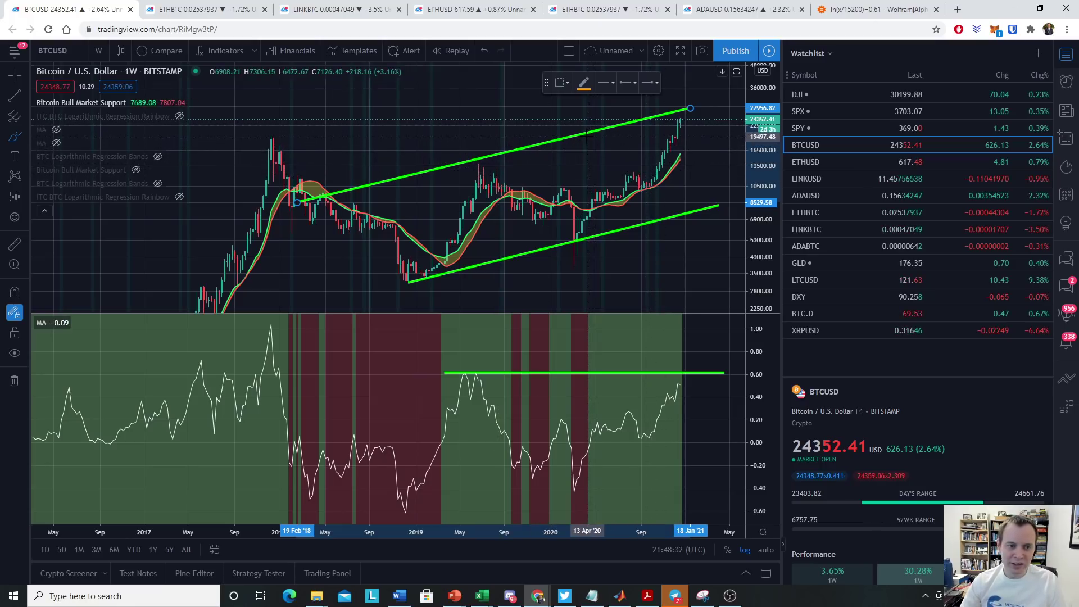
- Draw orange freehand marks over the mid-2019 peak, a later swing and the late-2020 candles
mouse_move(476, 158)
left_mouse_down()
mouse_move(483, 178)
mouse_move(476, 159)
left_mouse_up()
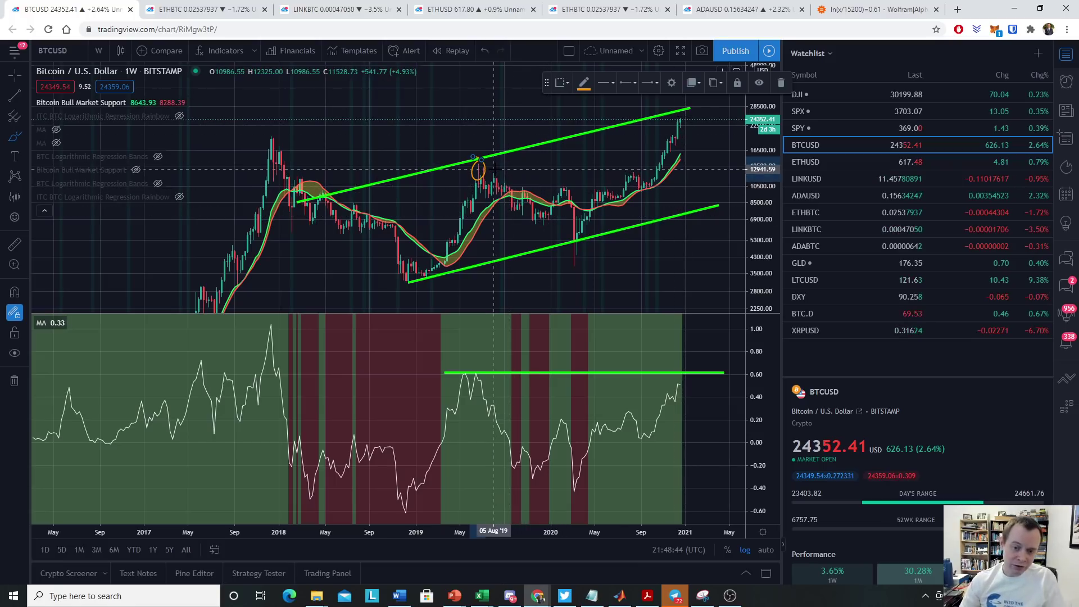
mouse_move(506, 189)
left_mouse_down()
mouse_move(514, 207)
mouse_move(522, 171)
mouse_move(572, 214)
mouse_move(582, 183)
left_mouse_up()
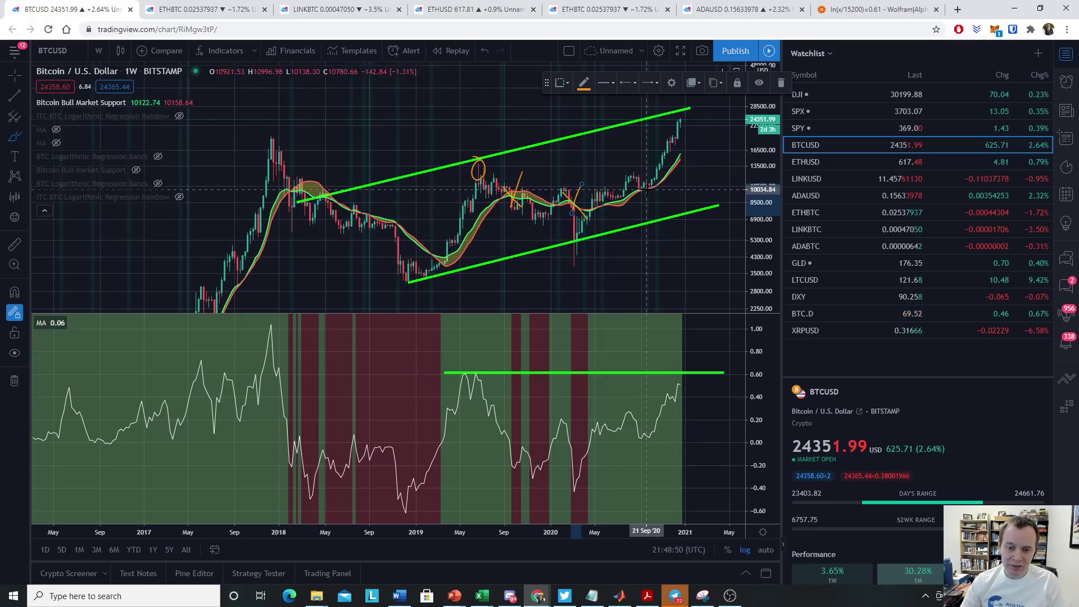
mouse_move(657, 179)
left_mouse_down()
mouse_move(635, 186)
mouse_move(663, 188)
left_mouse_up()
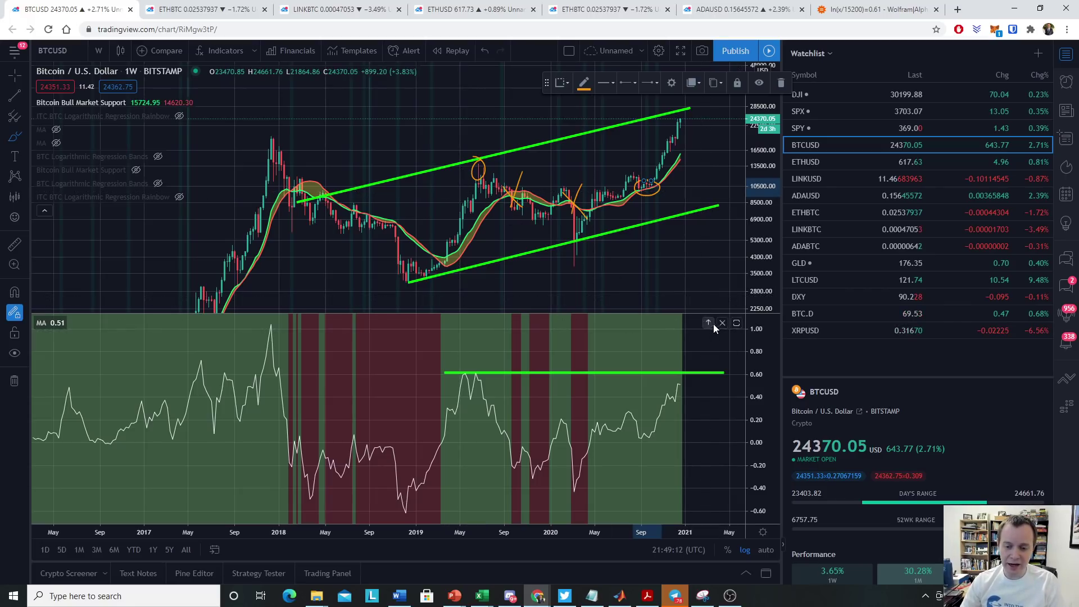
- Remove the oscillator pane and switch the symbol to BLX, the BraveNewCoin Liquid Index for Bitcoin
left_click(722, 323)
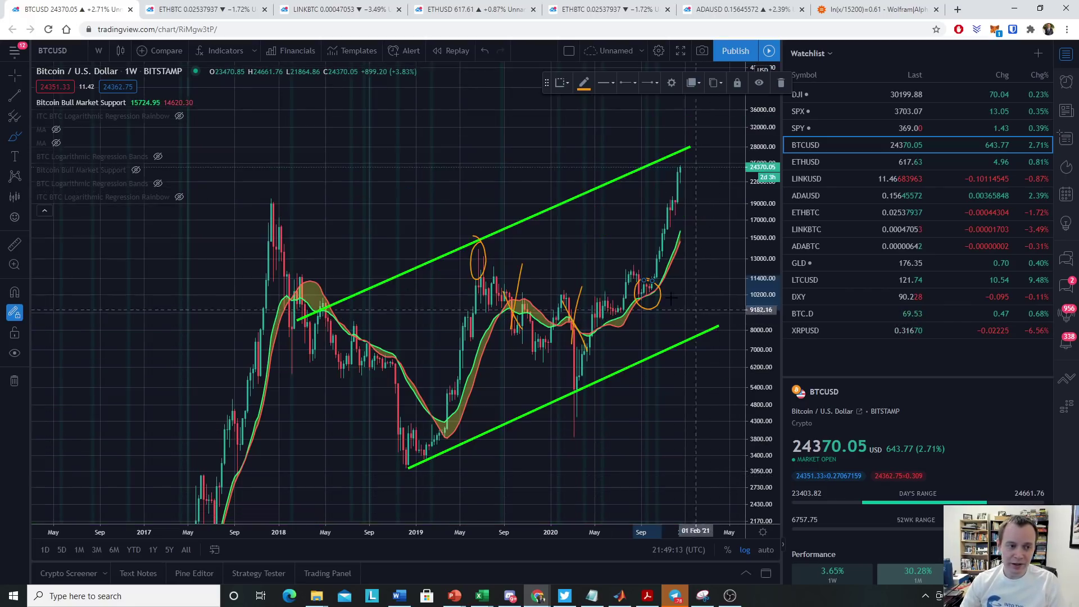
left_click(66, 50)
type("BLX")
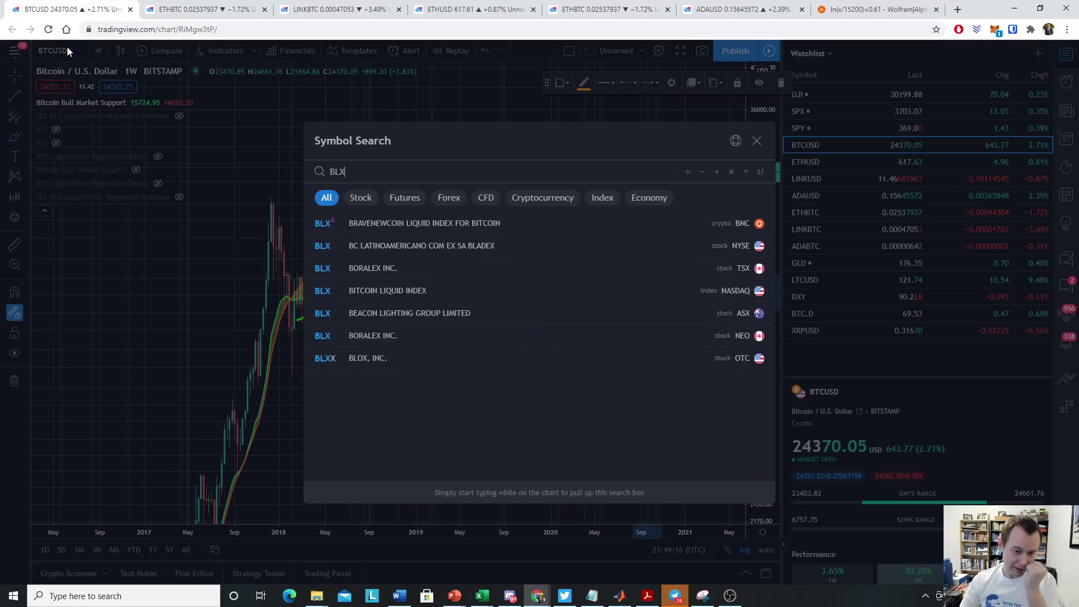
left_click(549, 230)
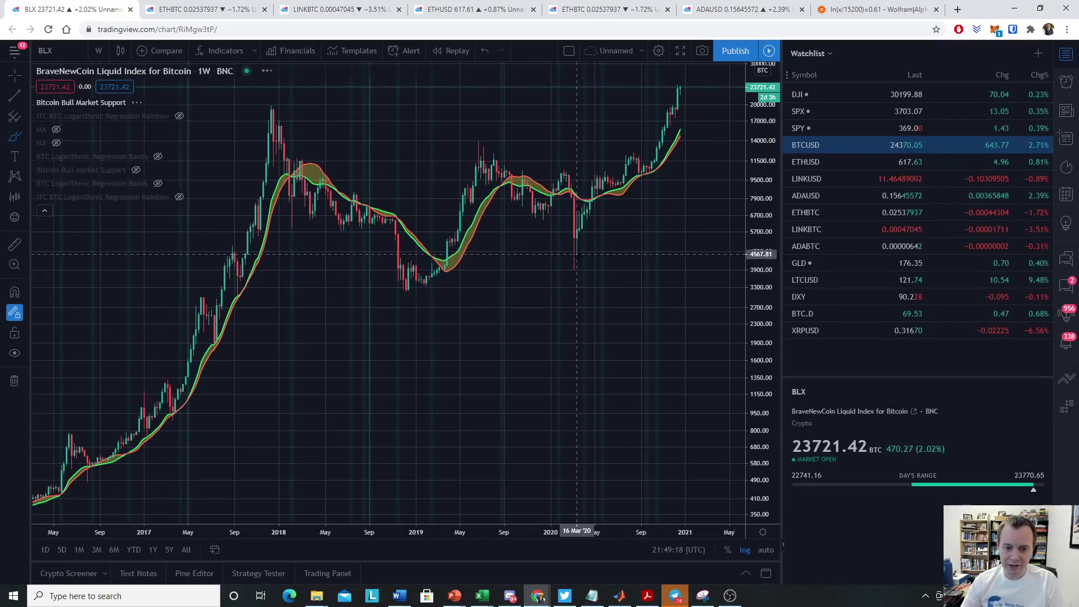
- Add the invite-only ITC ln(price/20 wk. SMA) oscillator to the BLX chart
left_click(225, 51)
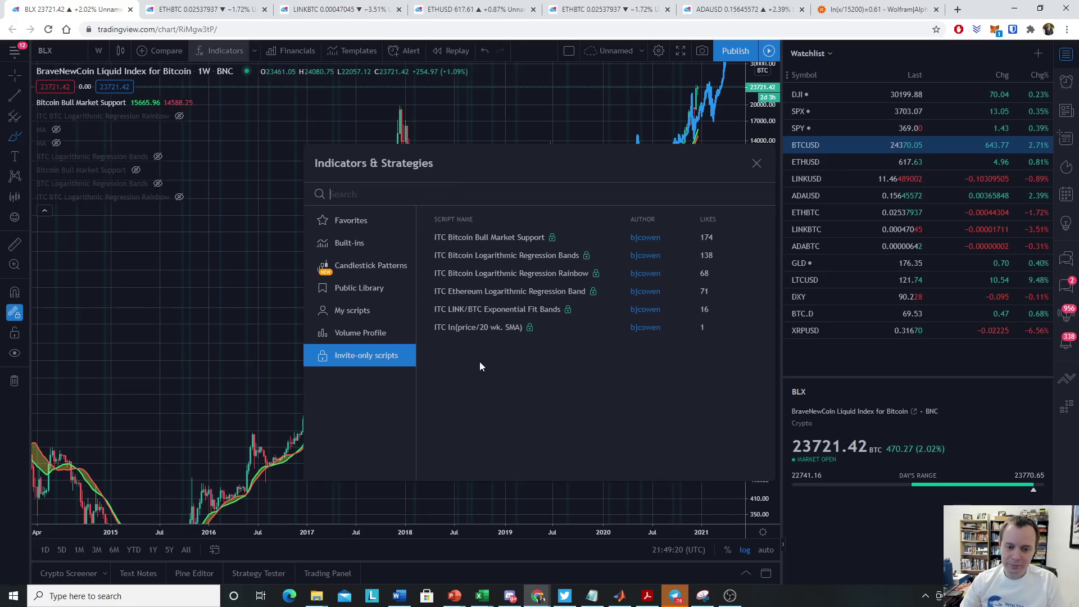
left_click(488, 324)
left_click(756, 163)
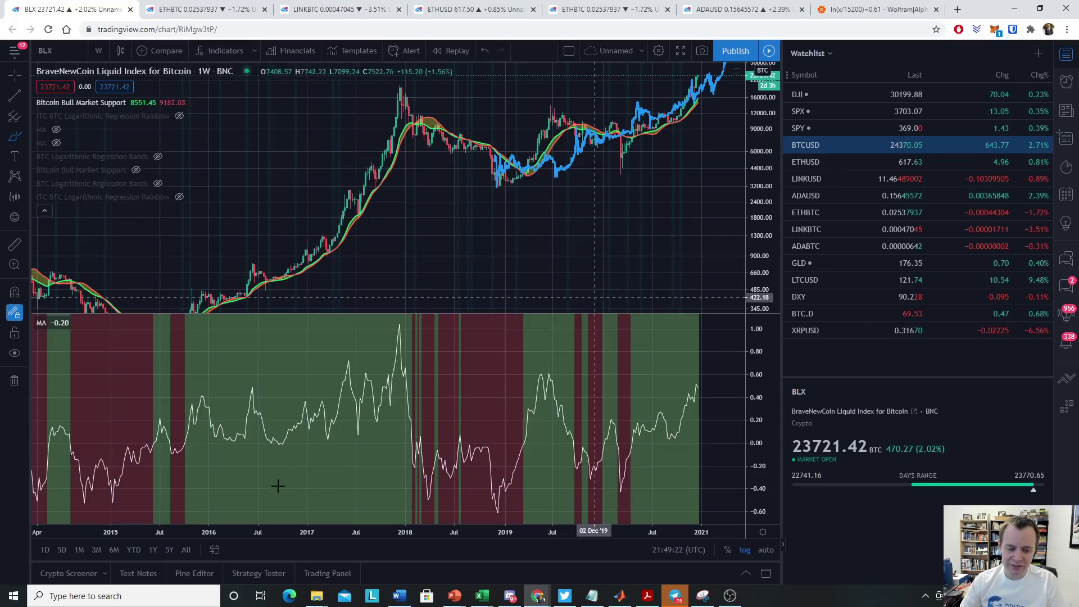
scroll(450, 373, "down", 5)
scroll(539, 384, "up", 3)
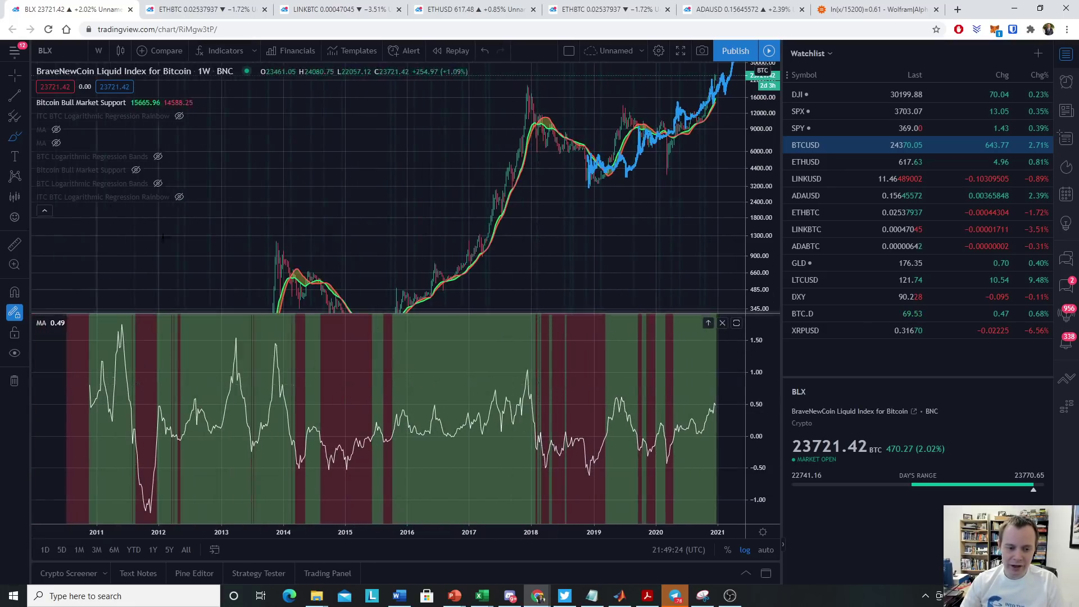
- Connect the 2011 oscillator peak to 0.69 with a trend line, enlarge the pane, add a 0.00 line
left_click(120, 322)
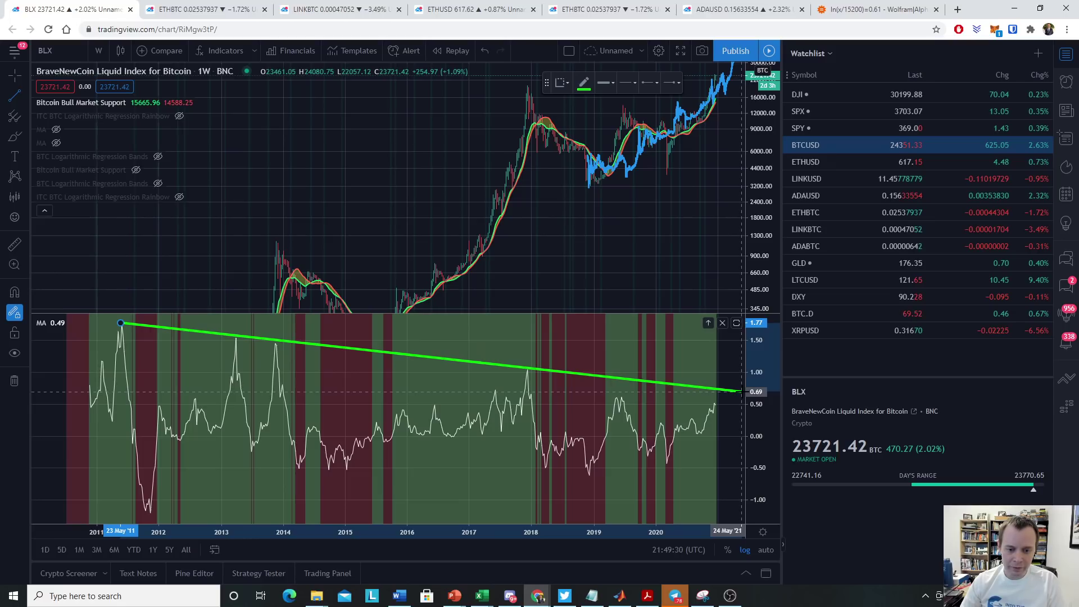
left_click(739, 391)
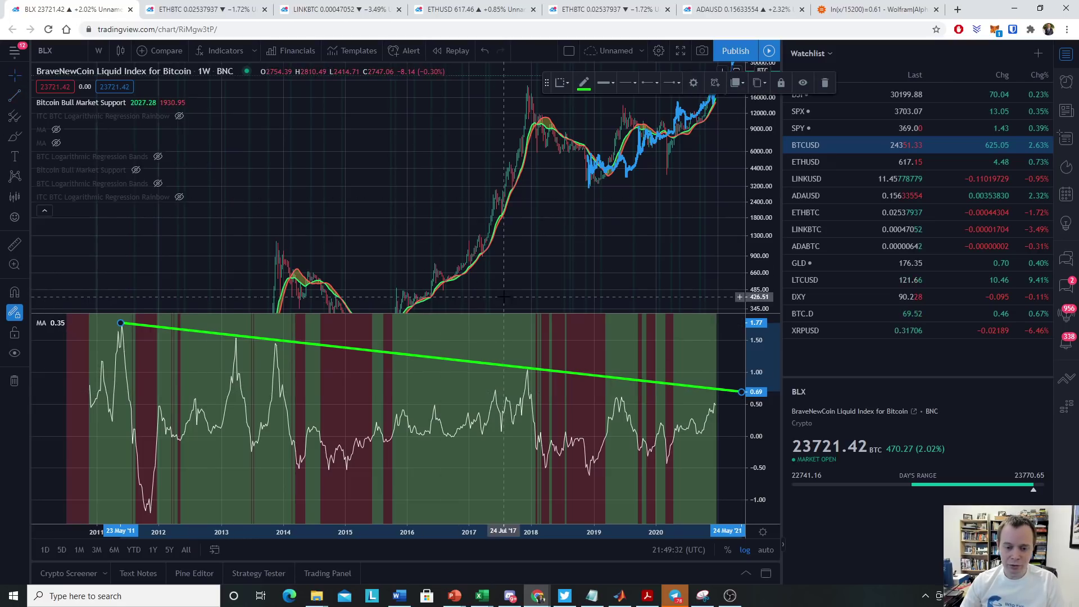
left_click_drag(635, 313, 629, 253)
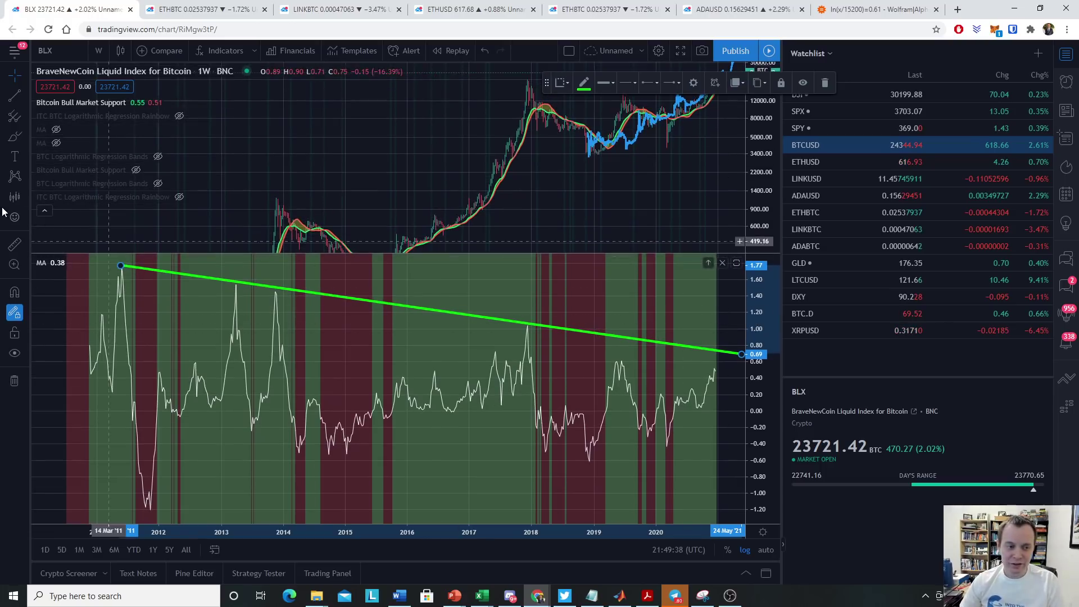
left_click(14, 94)
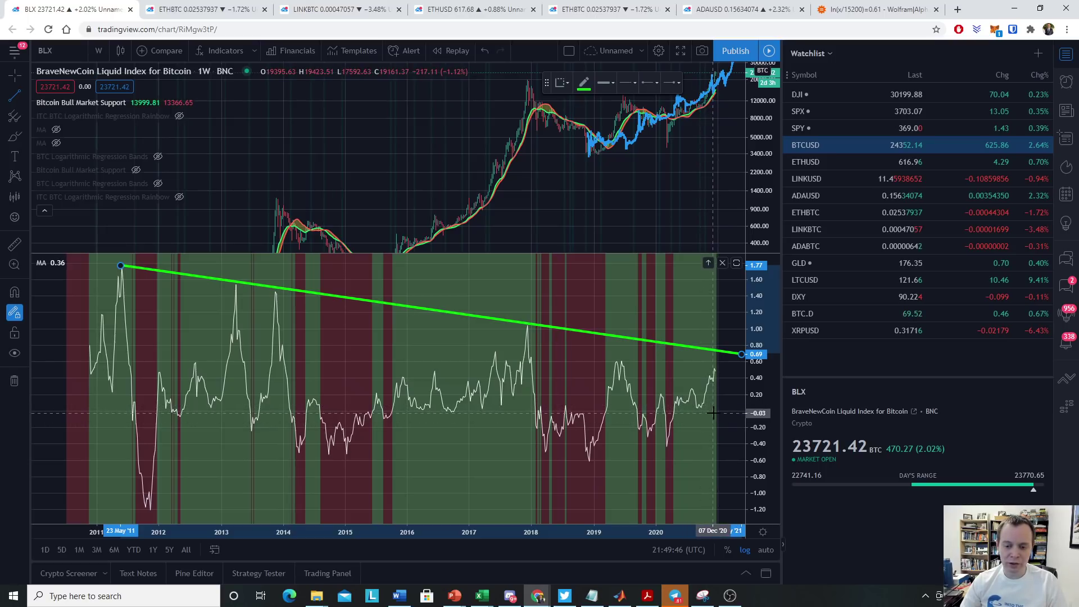
left_click_drag(714, 411, 59, 411)
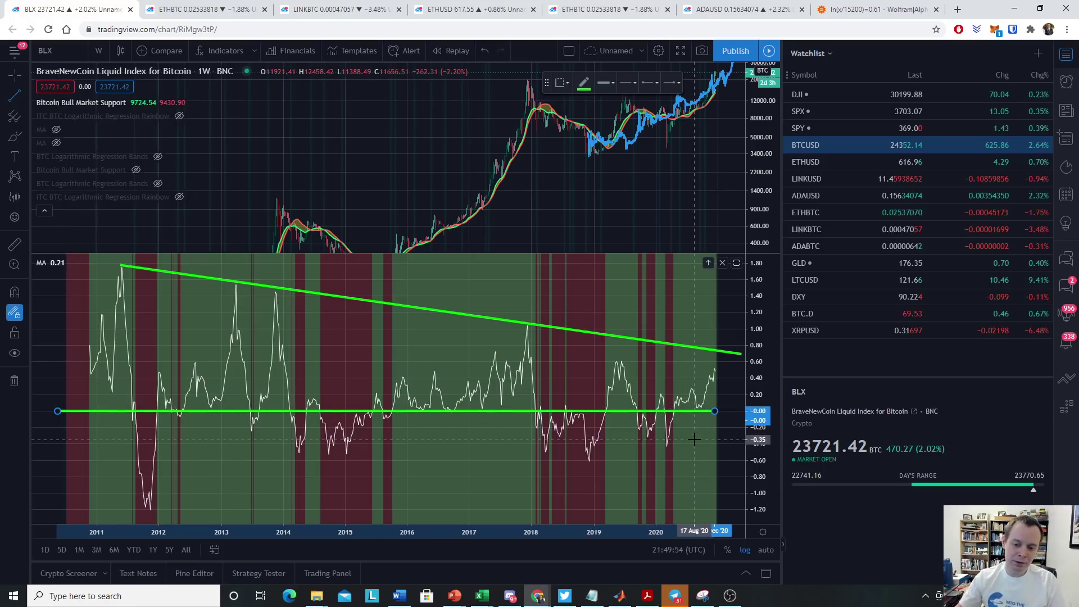
- Mark the 2014–2015, 2016–2017 and 2018–2019 zero-line ranges with orange freehand strokes
left_click(17, 143)
mouse_move(520, 403)
left_mouse_down()
mouse_move(421, 399)
mouse_move(396, 409)
mouse_move(444, 416)
mouse_move(522, 402)
left_mouse_up()
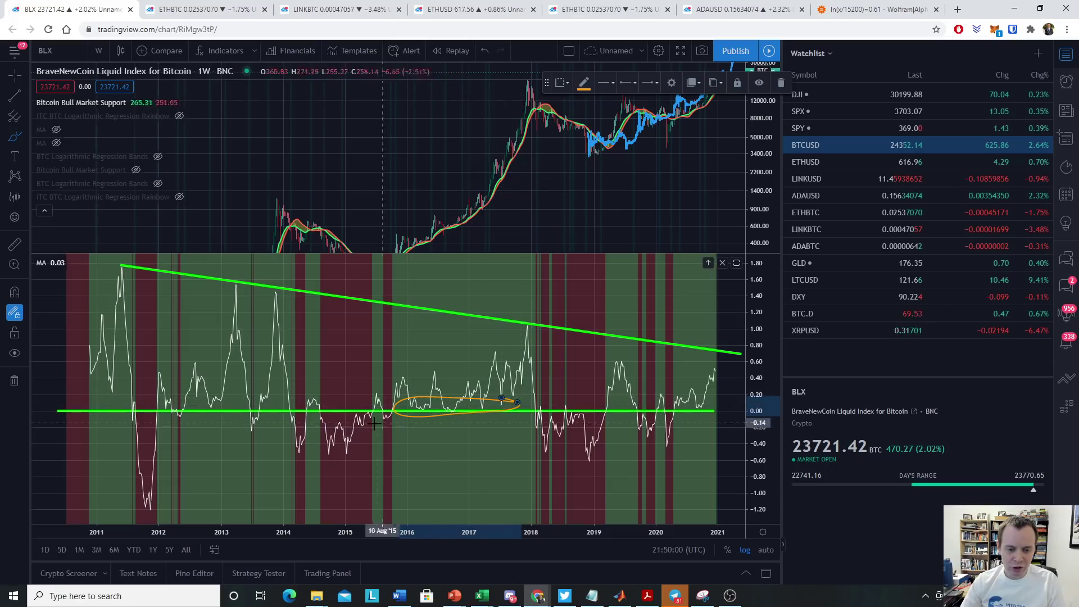
mouse_move(318, 407)
left_mouse_down()
mouse_move(356, 434)
mouse_move(343, 419)
left_mouse_up()
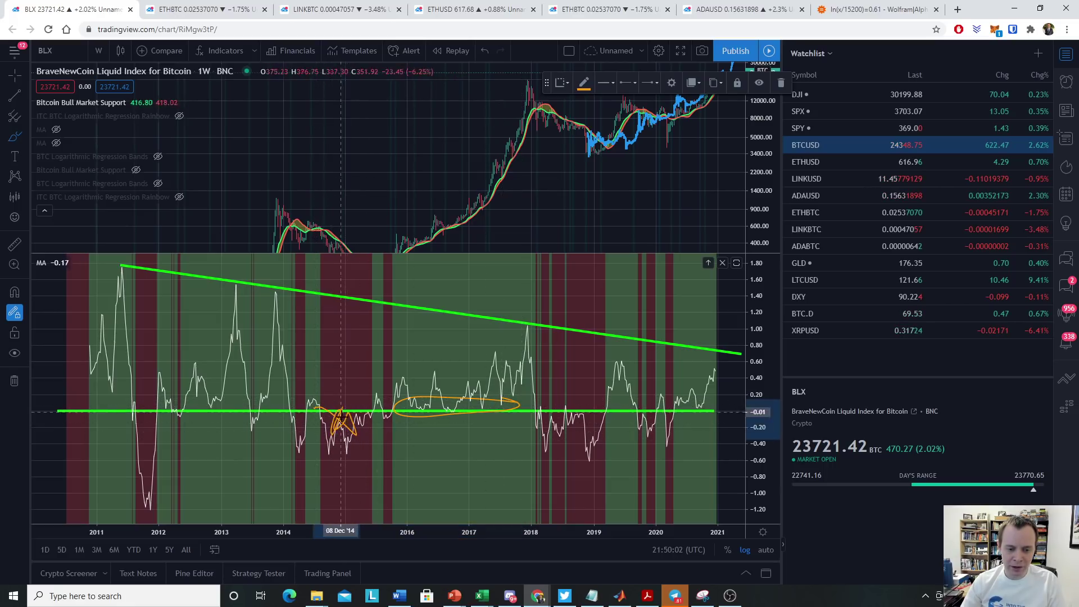
mouse_move(723, 401)
left_mouse_down()
mouse_move(690, 400)
mouse_move(741, 402)
mouse_move(724, 397)
left_mouse_up()
mouse_move(538, 403)
left_mouse_down()
mouse_move(562, 407)
mouse_move(593, 444)
mouse_move(616, 426)
left_mouse_up()
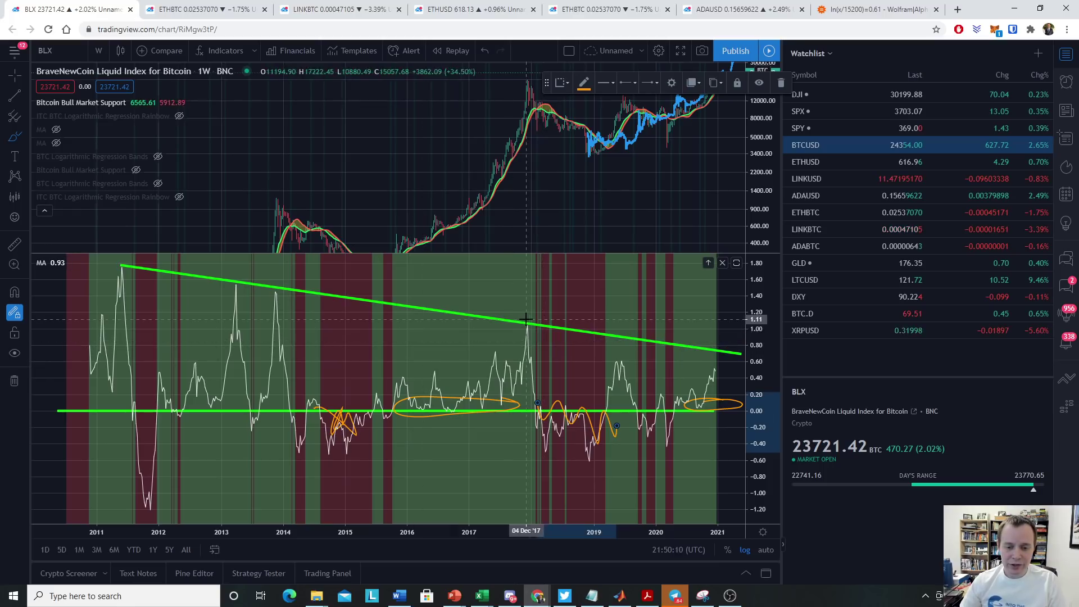
- Circle the 2011, 2013–2014 and 2018 peaks along the trendline, then switch to Wolfram Alpha
left_click_drag(117, 257, 124, 263)
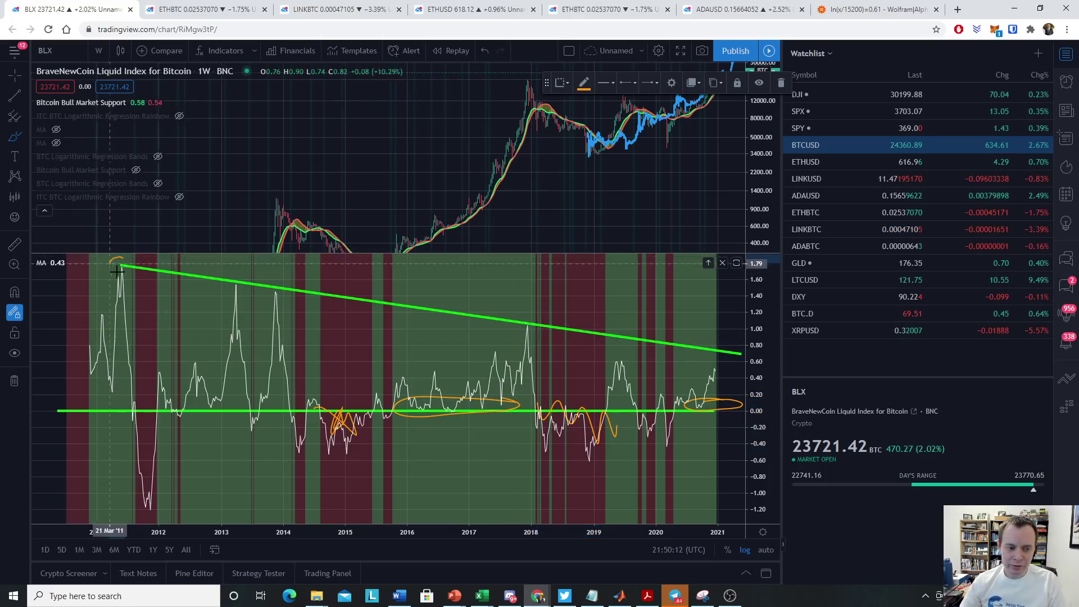
mouse_move(246, 276)
left_mouse_down()
mouse_move(232, 286)
mouse_move(243, 277)
mouse_move(283, 295)
left_mouse_up()
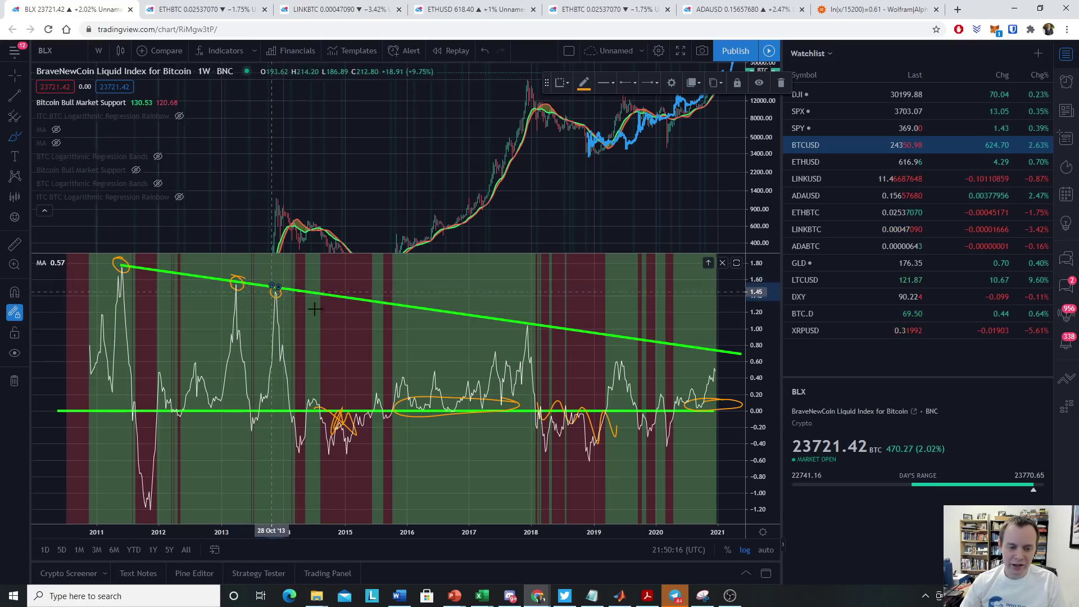
left_click_drag(524, 318, 537, 334)
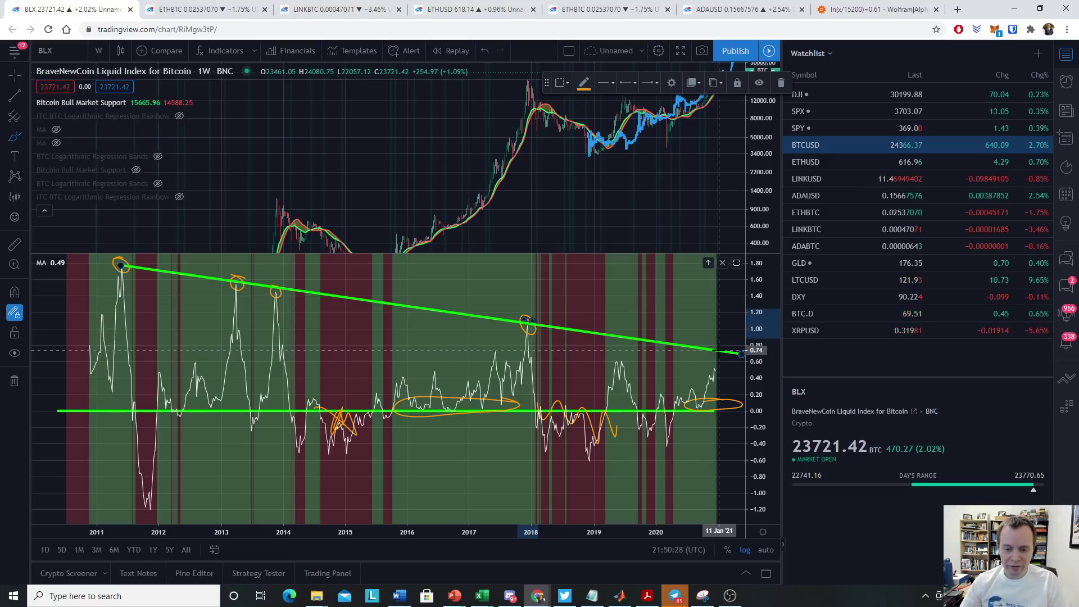
left_click(267, 287)
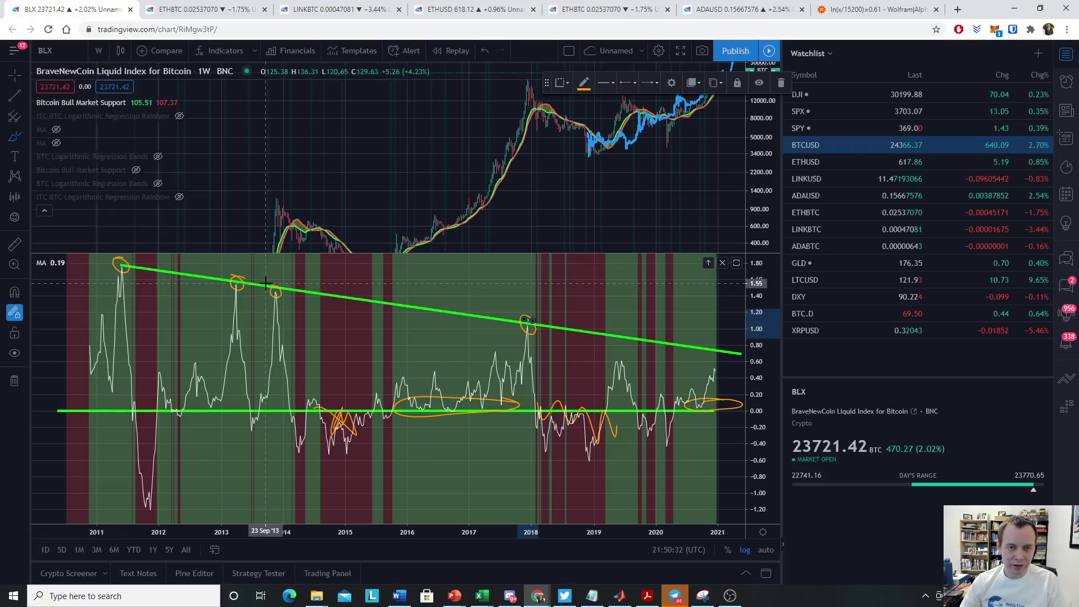
left_click(825, 8)
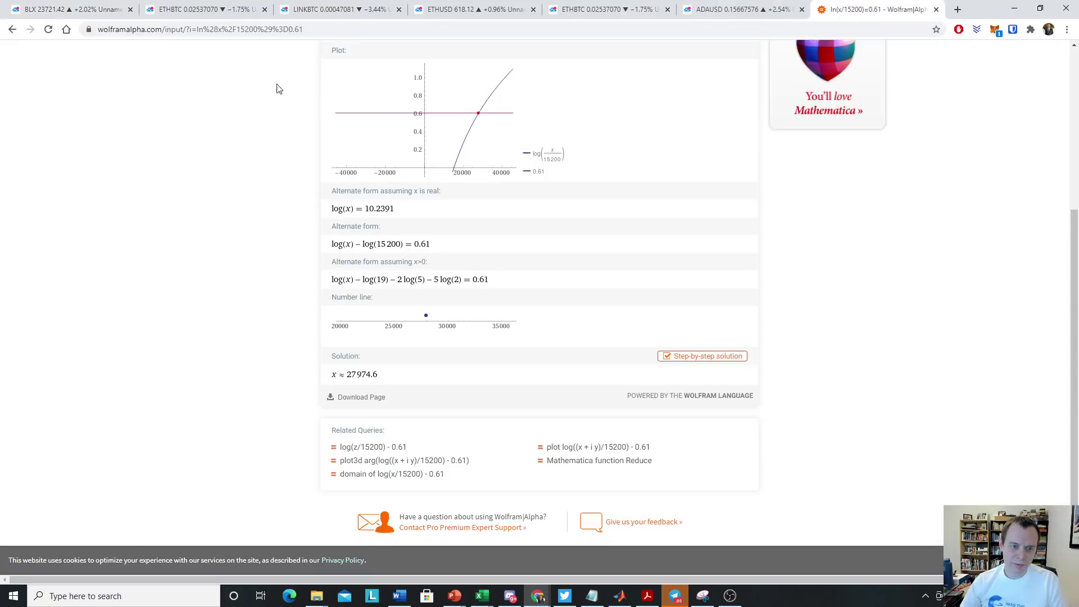
- Solve ln(x/16000)=0.72 in Wolfram Alpha, giving x ≈ 32870.9
scroll(235, 129, "up", 5)
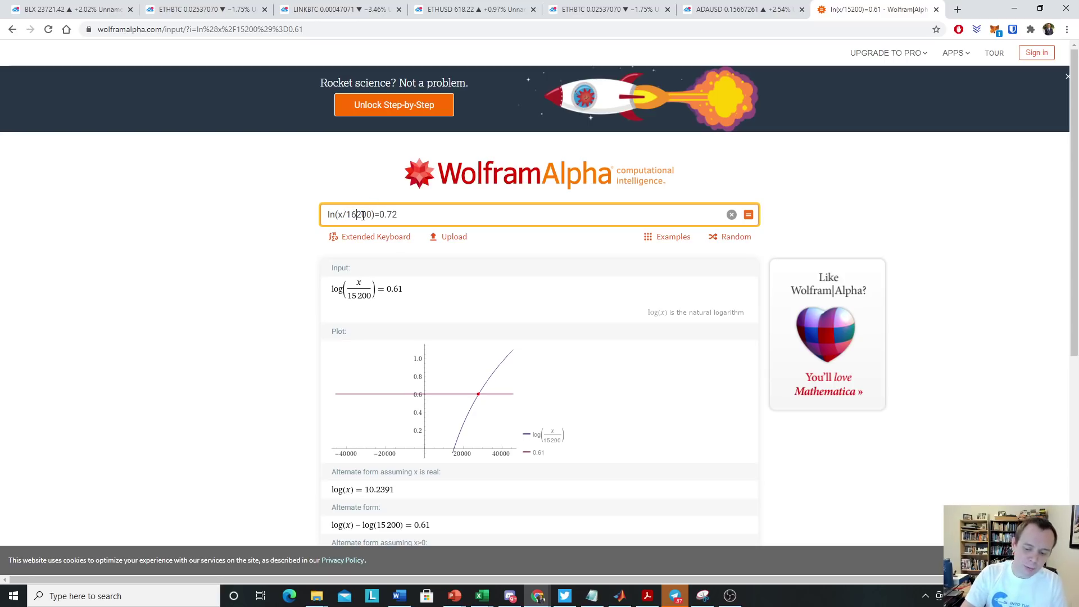
key("Return")
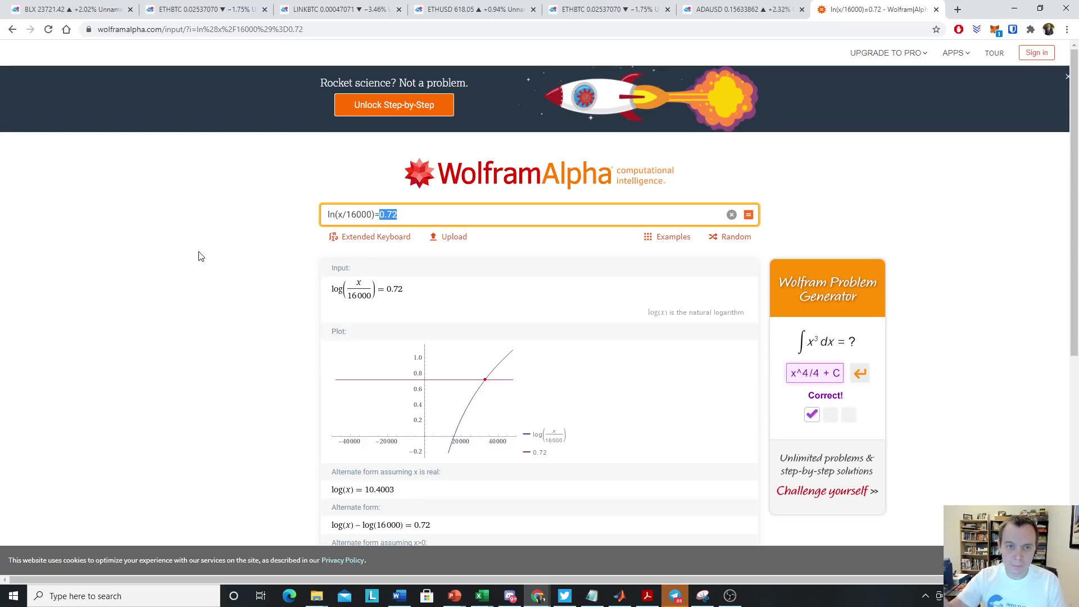
scroll(163, 262, "down", 5)
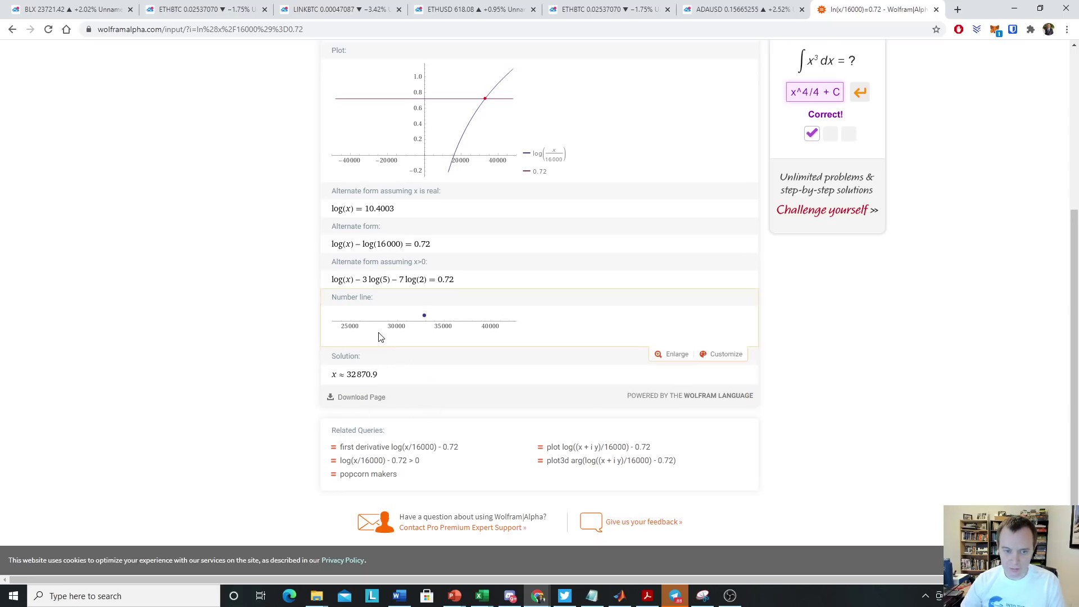
- Re-solve with 0.74 to get x ≈ 33535, then return to the BLX chart
scroll(438, 171, "up", 5)
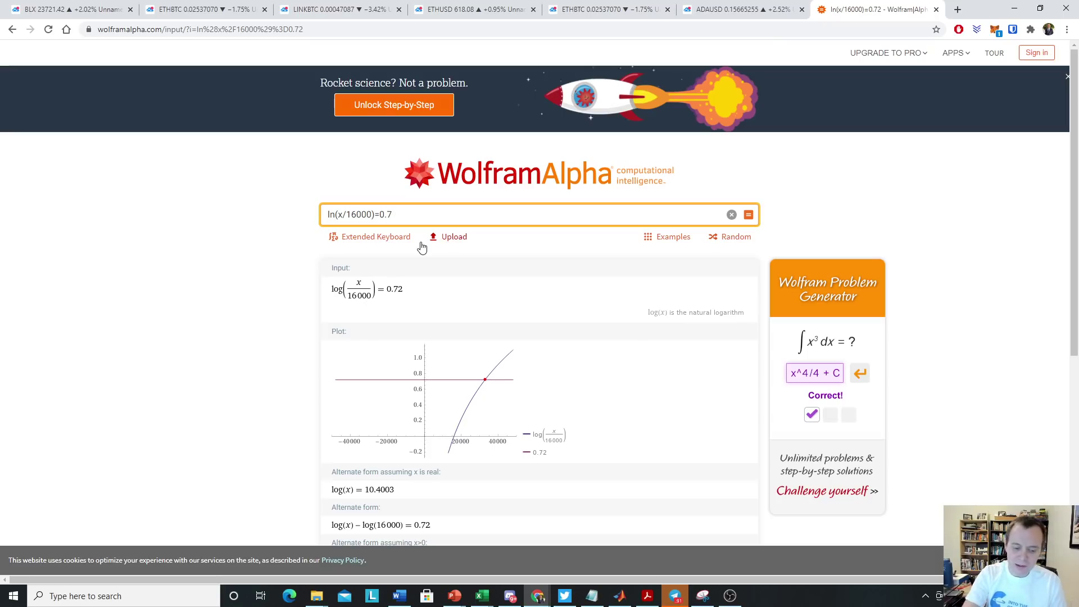
key("Return")
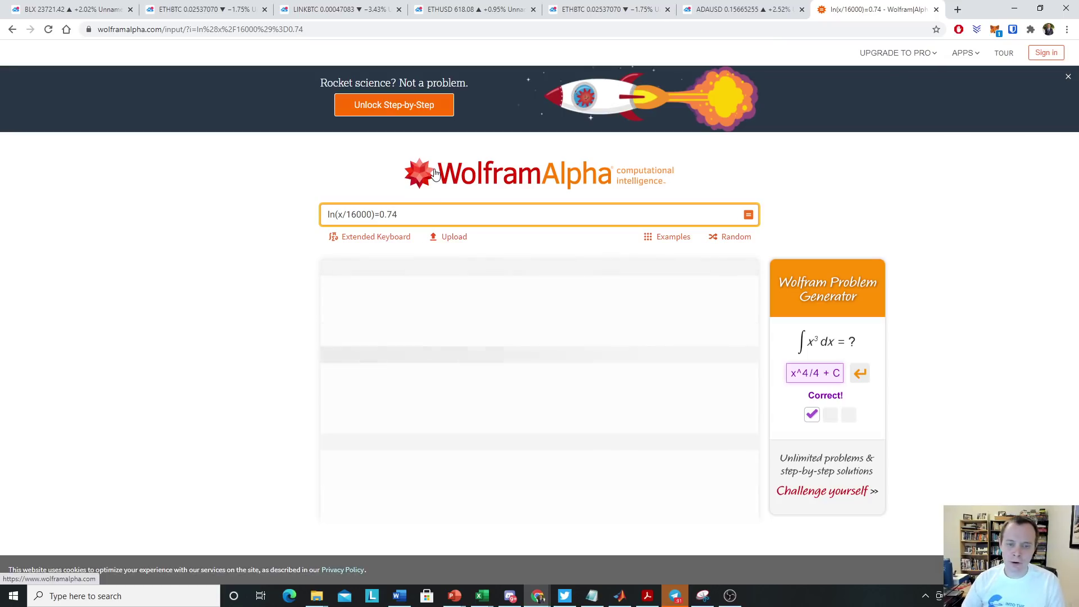
scroll(434, 274, "down", 5)
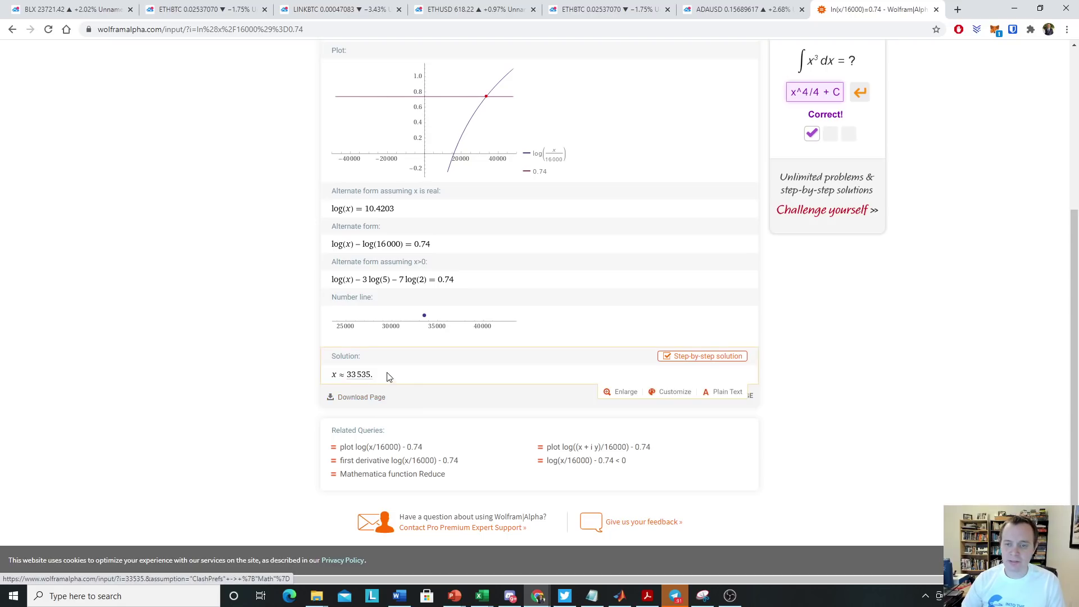
left_click(33, 6)
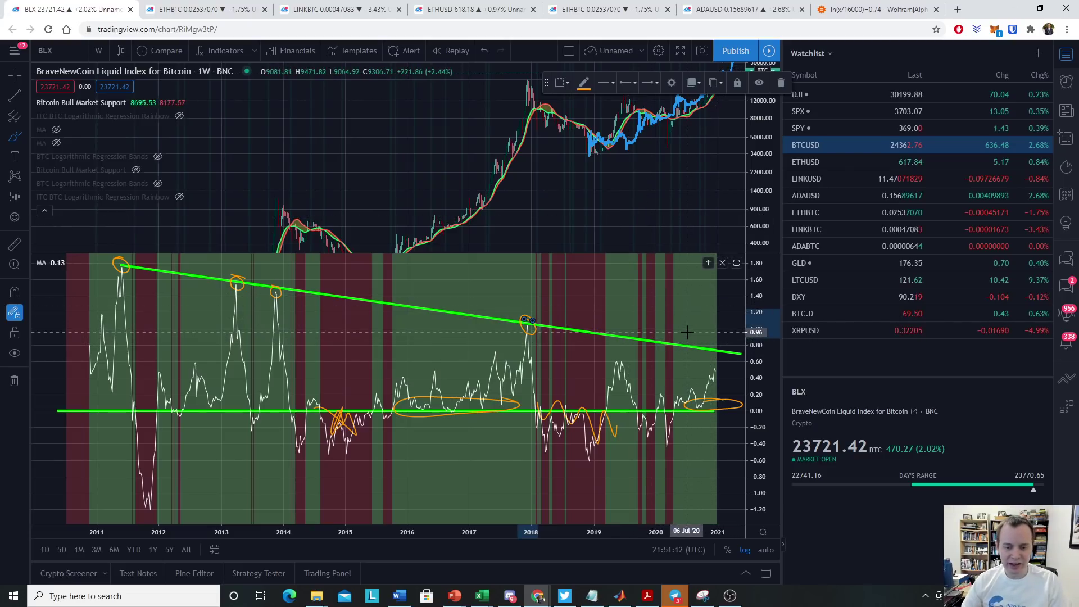
- Delete the stray orange stroke and pan the chart to show future years
left_click_drag(636, 213, 512, 199)
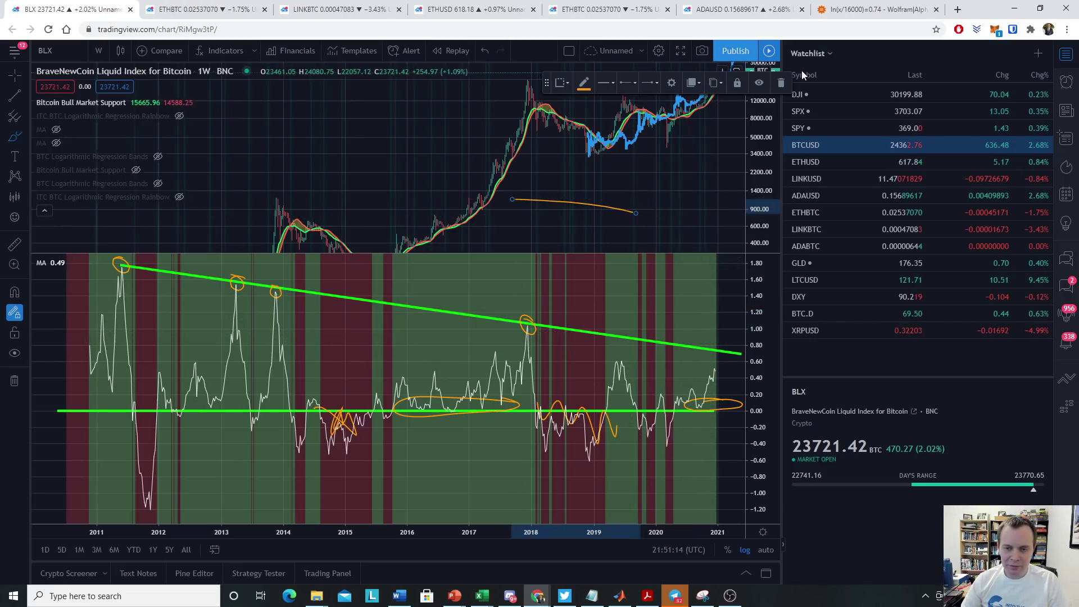
left_click(781, 83)
scroll(390, 365, "down", 3)
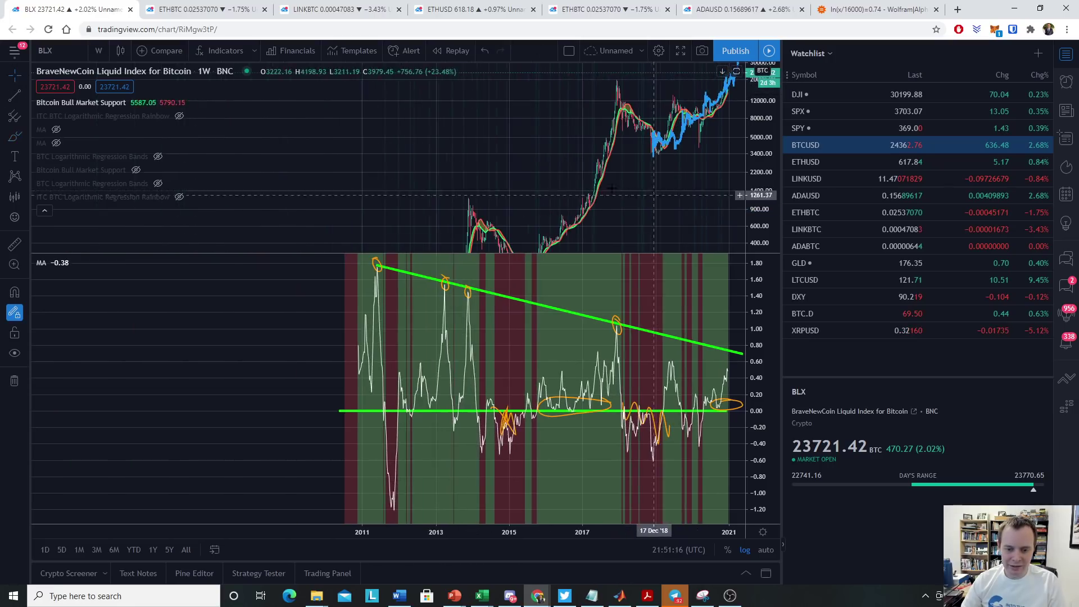
left_click_drag(612, 373, 732, 425)
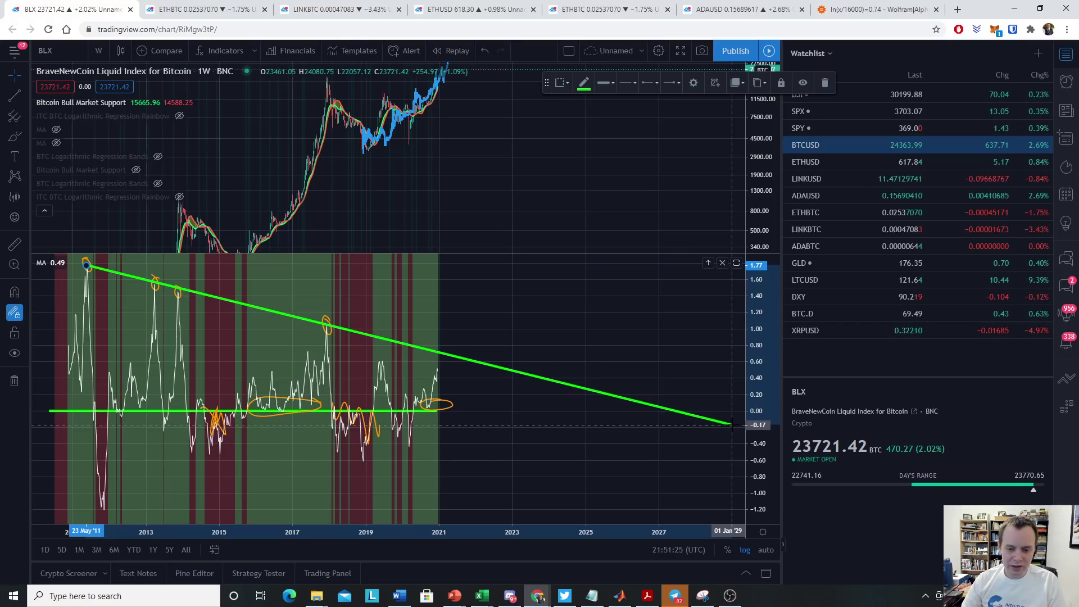
- Extend the 0.00 line right until it meets the descending trendline around June 2027
left_click(19, 77)
left_click_drag(439, 411, 707, 409)
left_click(675, 411)
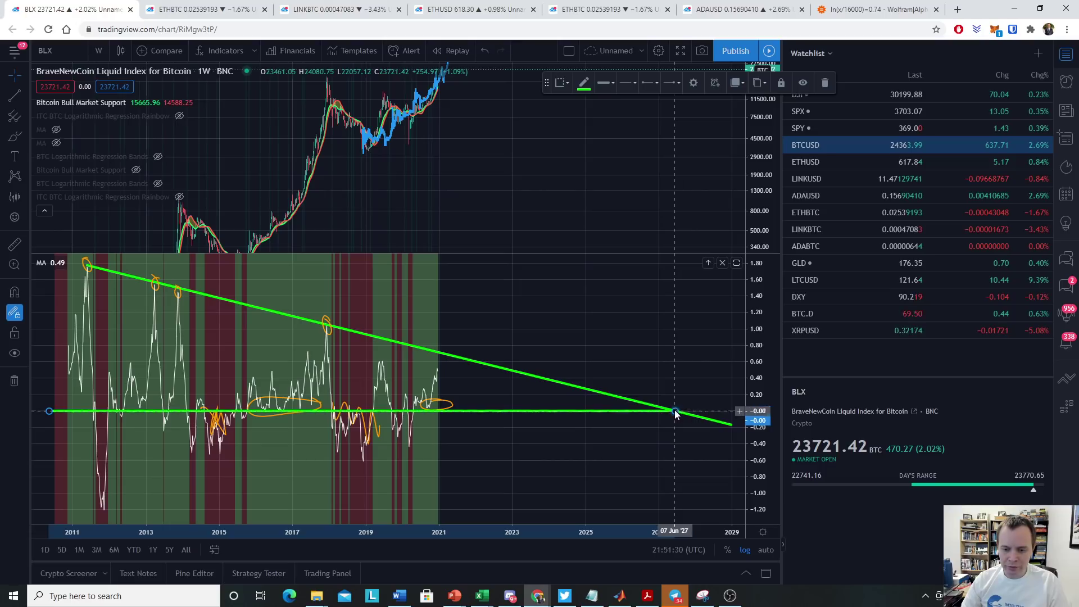
left_click(14, 137)
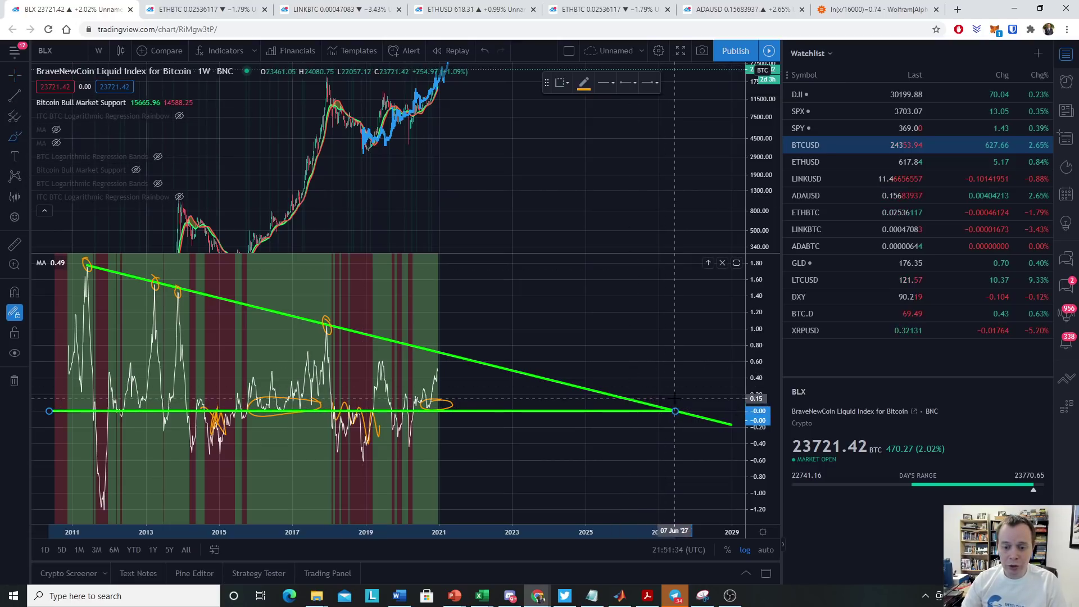
- Circle the zero-line/trendline intersection and sketch a projected path rising to the trendline, then curving down
mouse_move(670, 398)
left_mouse_down()
mouse_move(659, 400)
mouse_move(679, 428)
mouse_move(669, 397)
left_mouse_up()
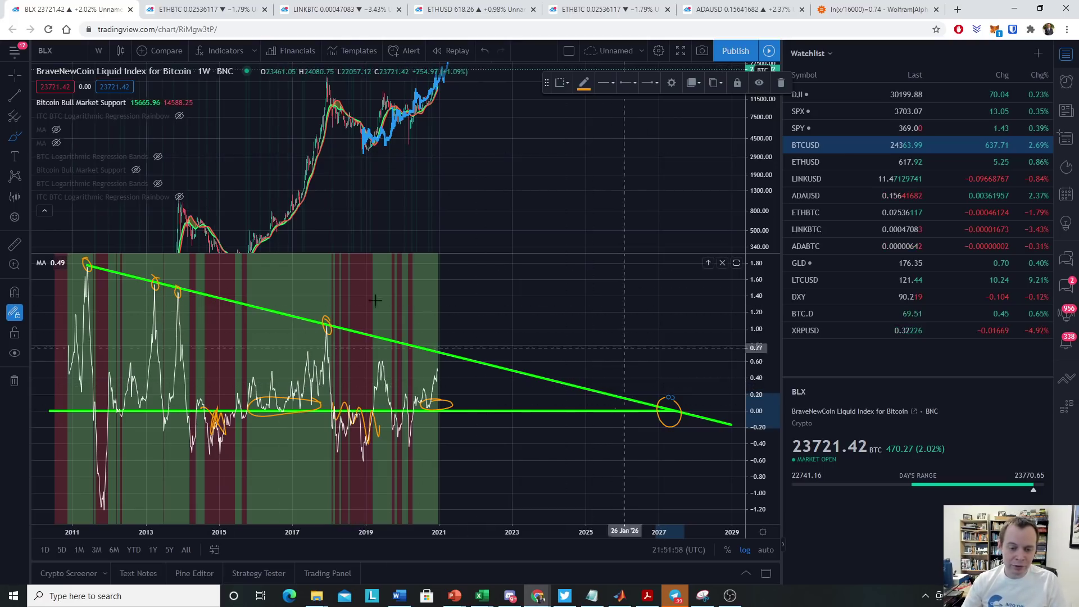
left_click(25, 136)
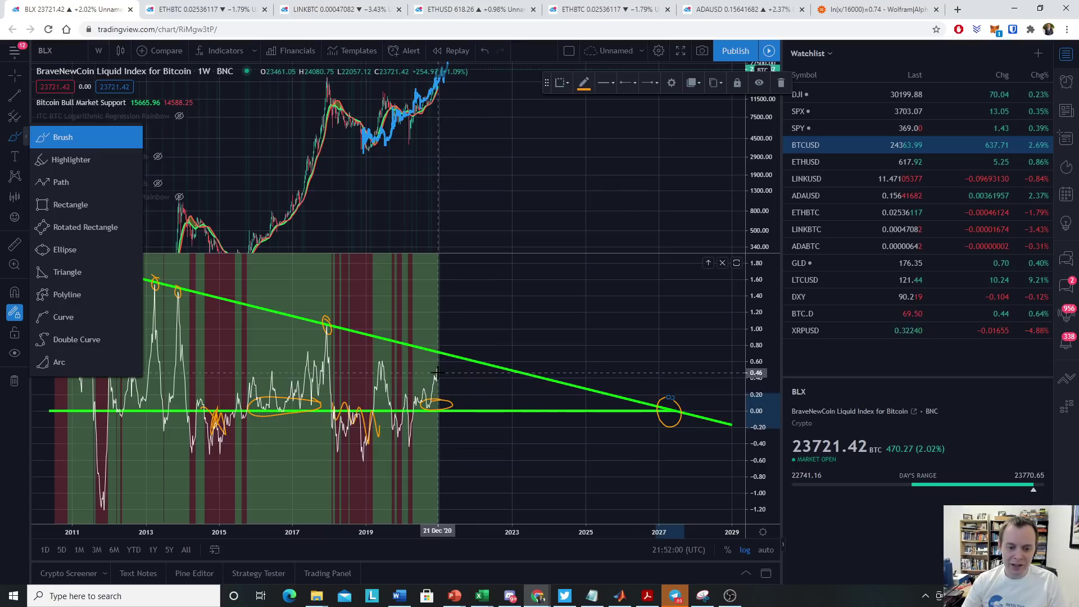
left_click_drag(436, 372, 455, 348)
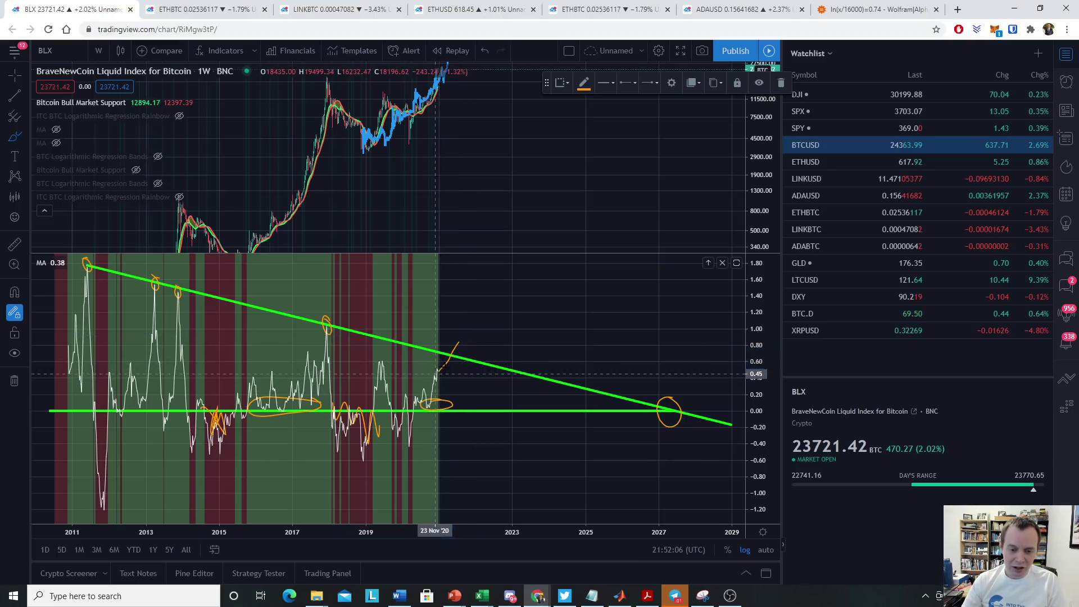
mouse_move(449, 355)
left_mouse_down()
mouse_move(478, 405)
mouse_move(512, 373)
mouse_move(557, 402)
mouse_move(710, 359)
left_mouse_up()
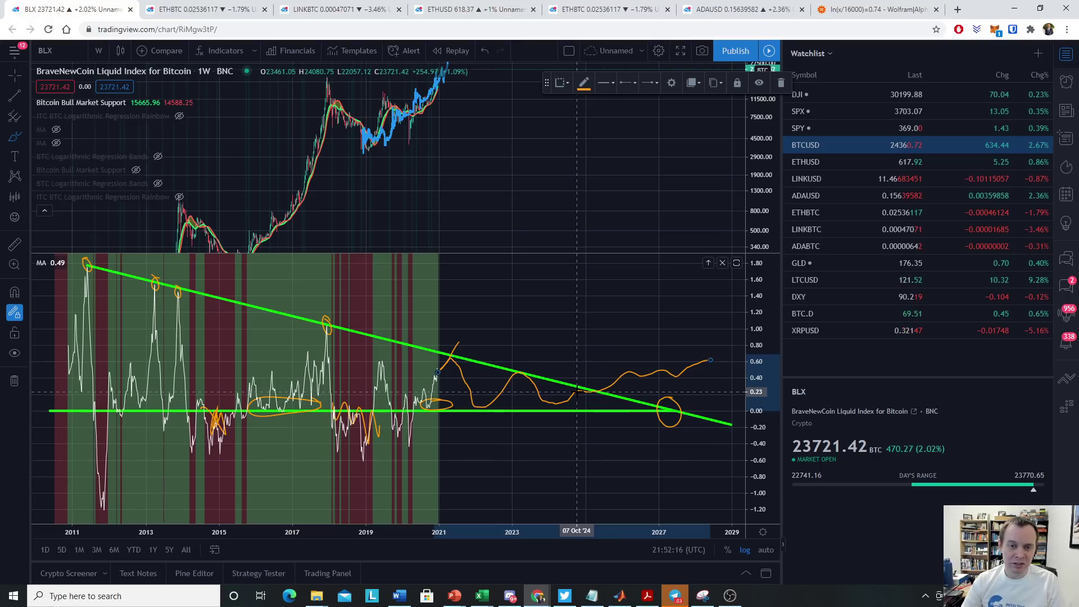
scroll(596, 384, "down", 2)
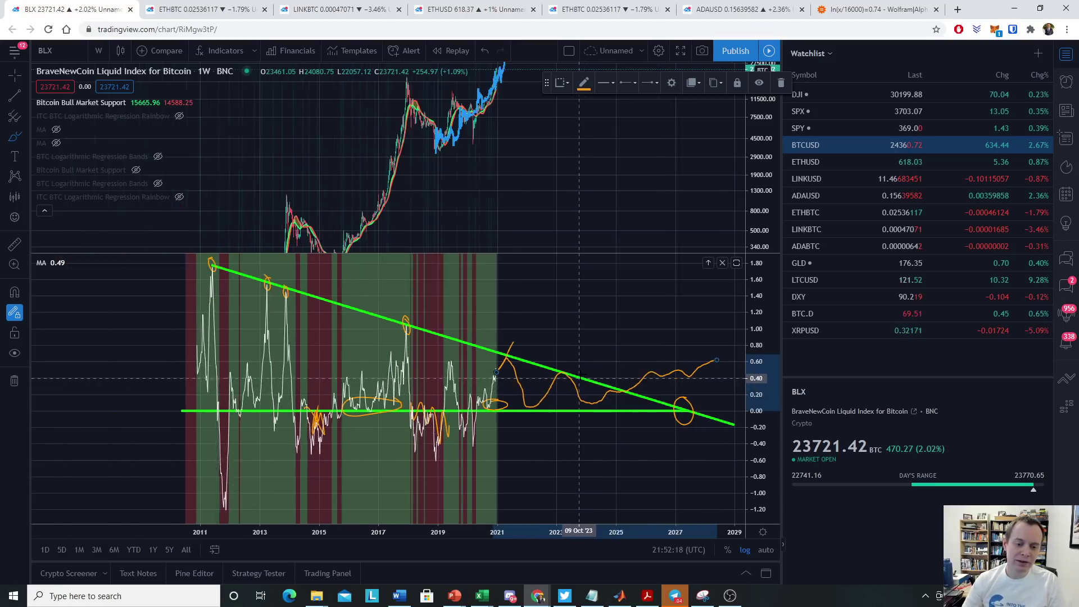
scroll(607, 380, "up", 2)
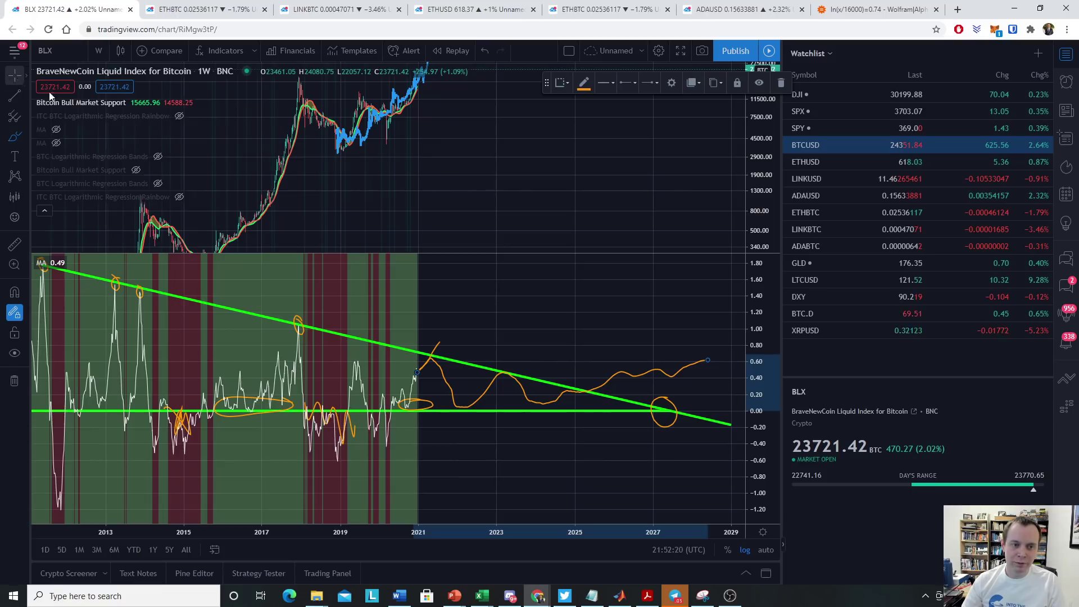
- Circle the breakout point on the trendline and make the price pane taller
left_click_drag(485, 310, 626, 322)
left_click(15, 137)
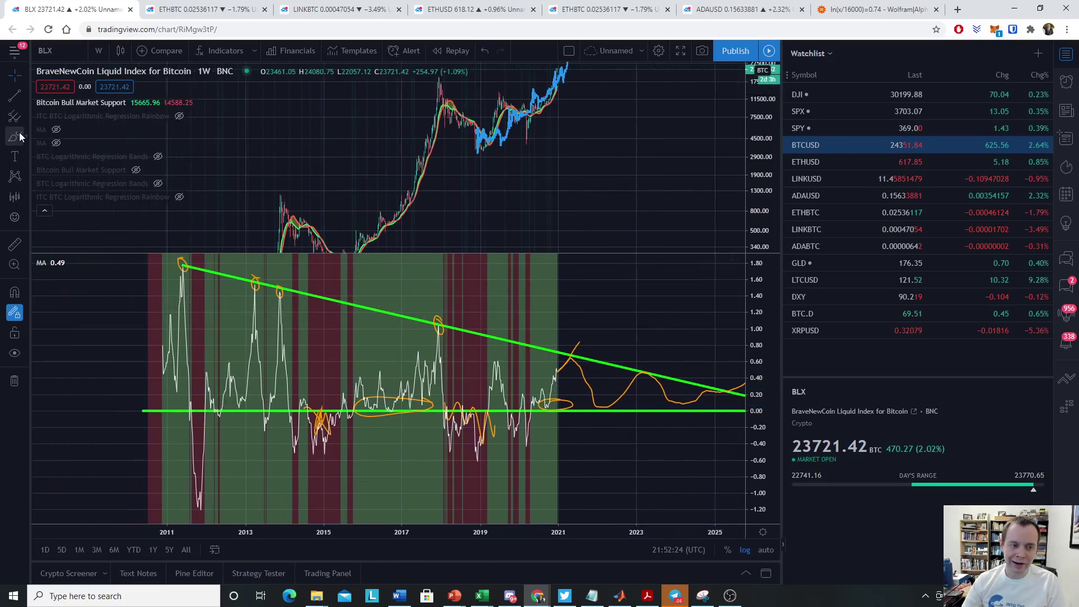
left_click_drag(626, 369, 683, 388)
left_click_drag(573, 352, 566, 368)
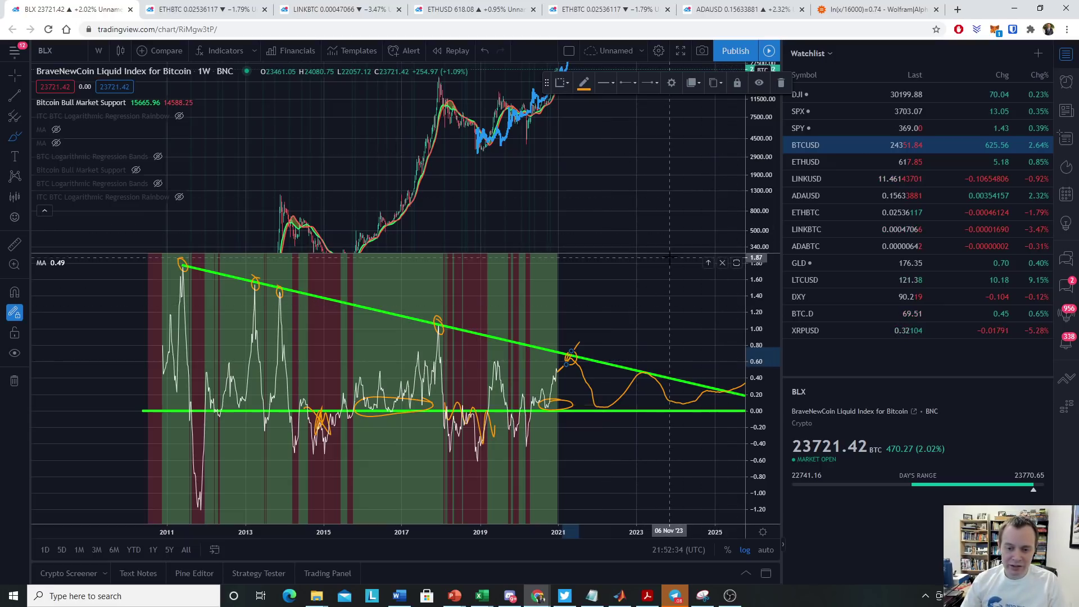
left_click_drag(669, 254, 770, 373)
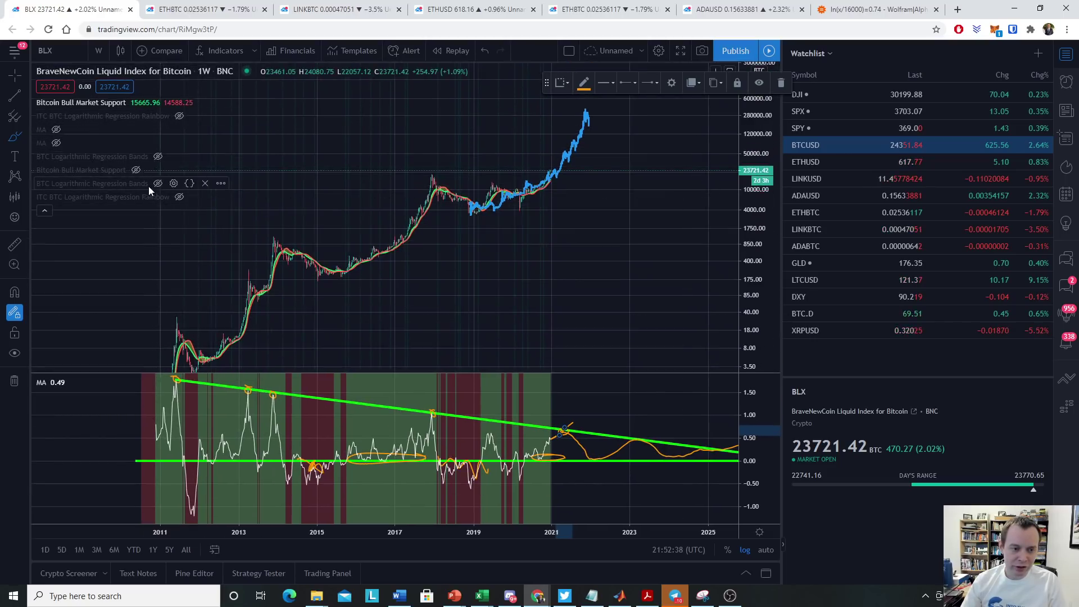
- Show the regression bands and loop the 2013 spike with the orange Brush; a stray stroke is drawn near 2012
left_click(158, 156)
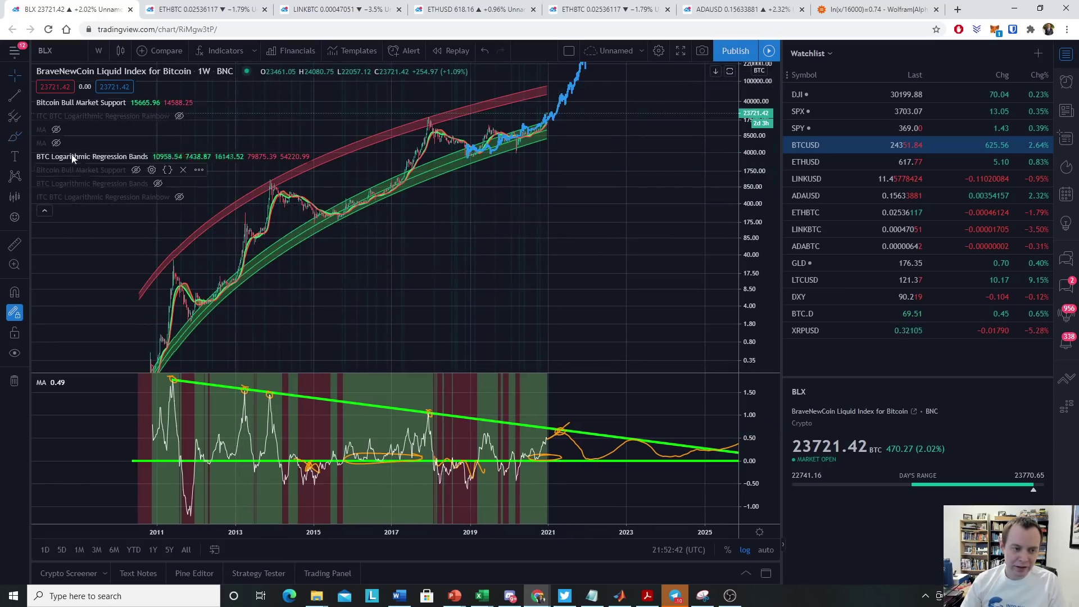
left_click(14, 136)
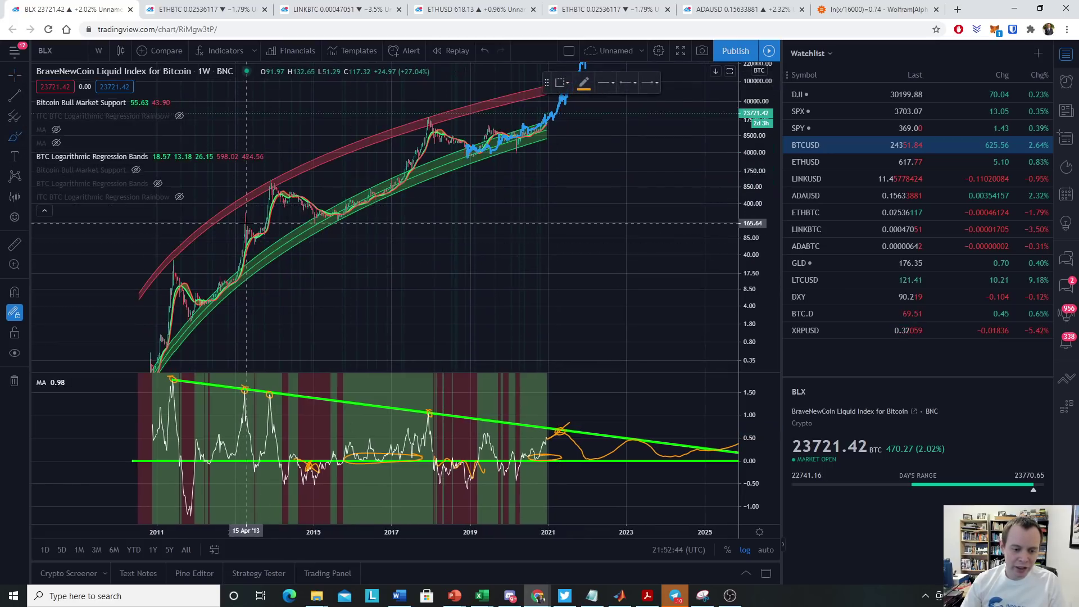
left_click_drag(254, 218, 252, 217)
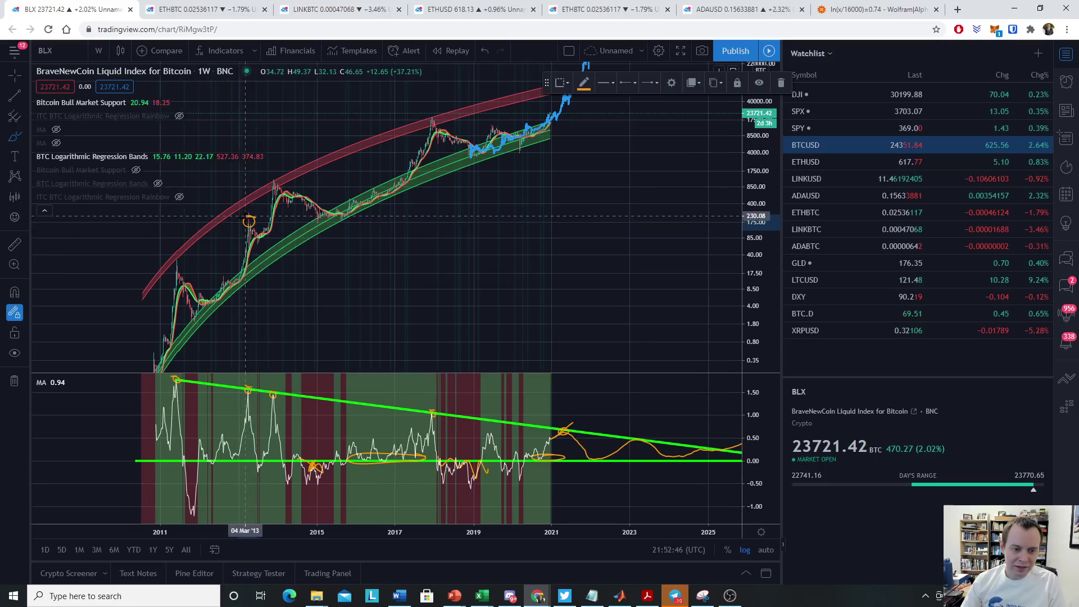
left_click_drag(233, 258, 184, 285)
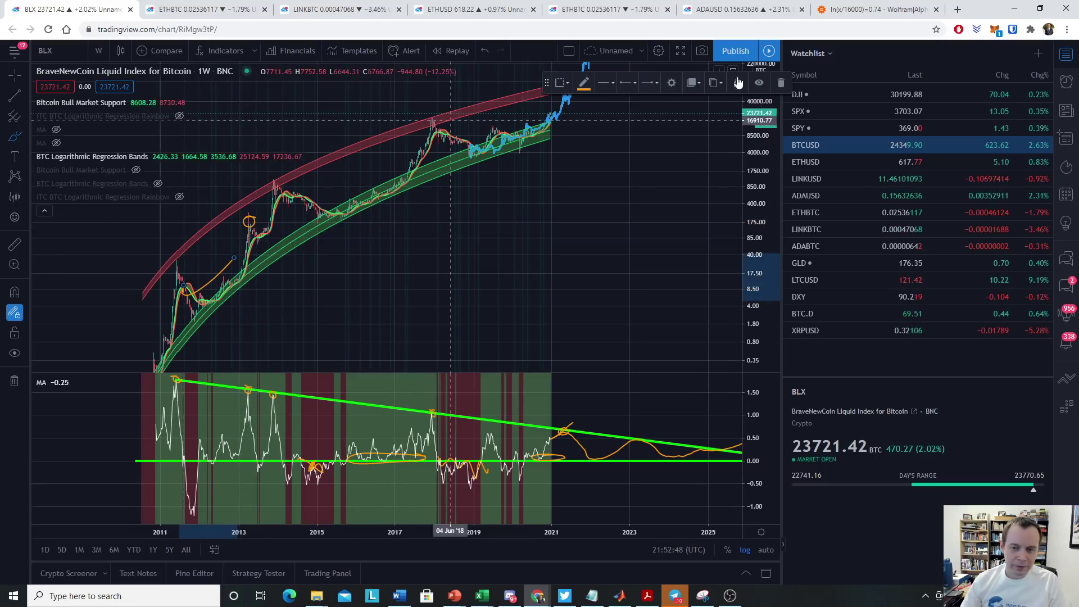
- Delete the stray orange brush stroke near 2012, keeping the 2013 circle
left_click(778, 84)
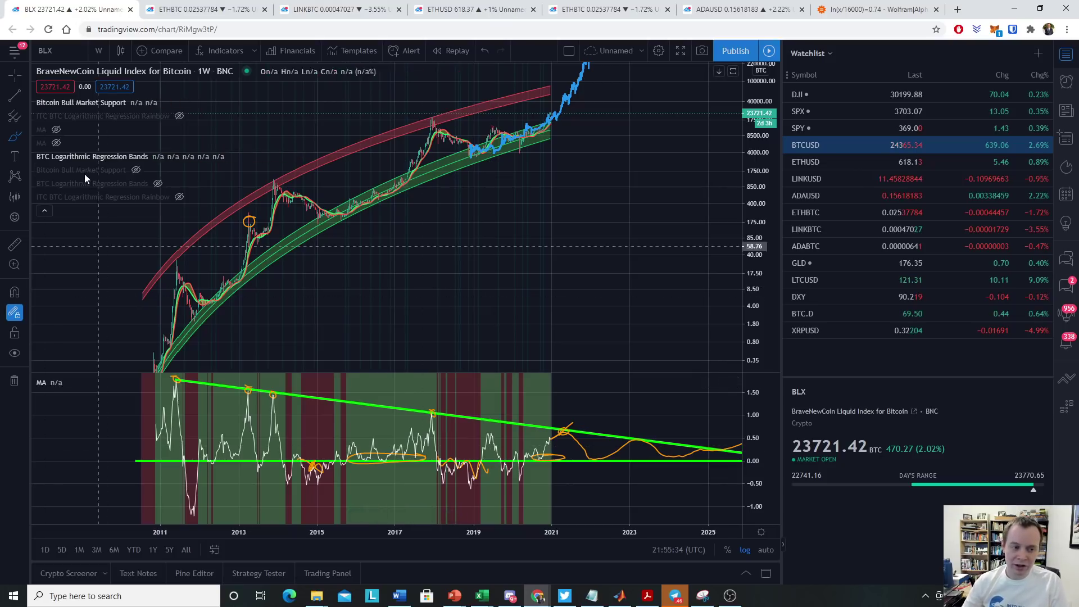
- Circle the 2011 price peak with an orange Brush loop
left_click(7, 135)
left_click(62, 138)
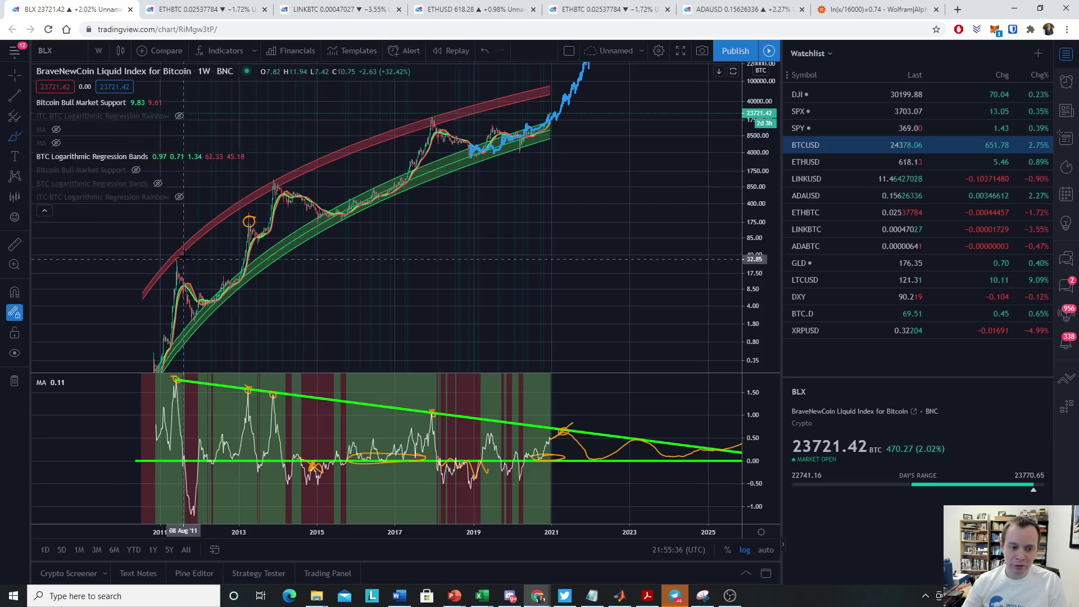
left_click_drag(181, 251, 183, 262)
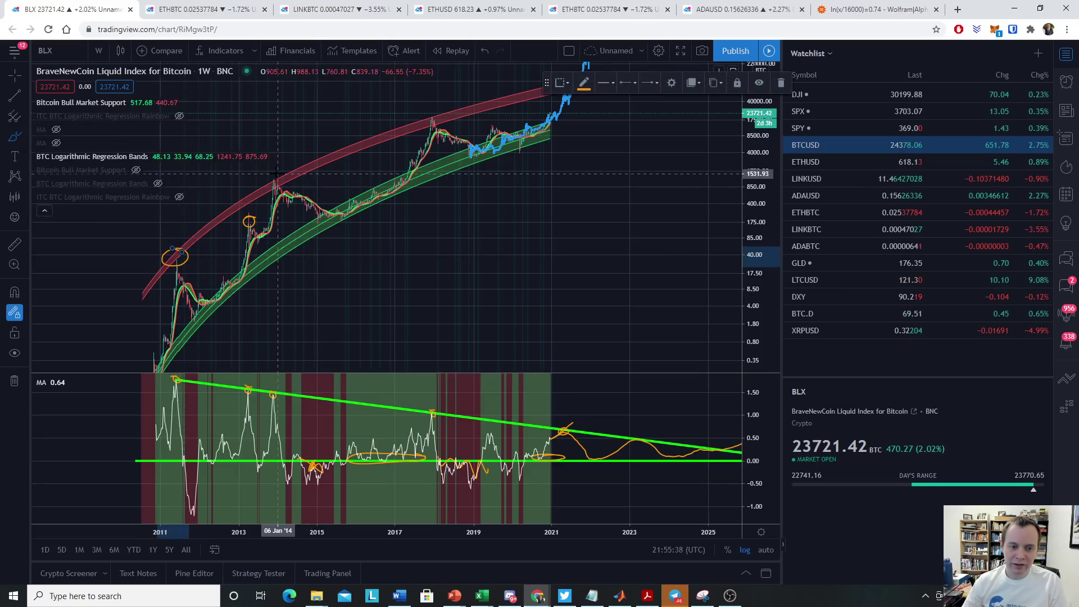
- Zoom into 2014–2019 and circle the mid-2016, early-2017 and mid-2017 candle clusters in orange
scroll(374, 192, "up", 2)
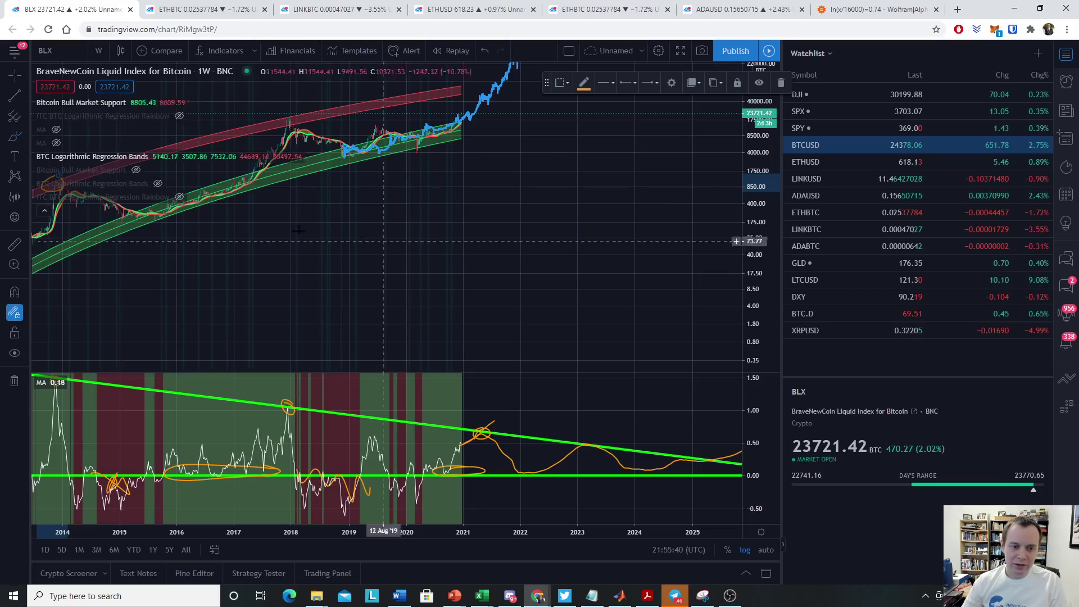
scroll(428, 262, "up", 3)
left_click_drag(429, 262, 560, 193)
scroll(492, 214, "up", 2)
left_click_drag(491, 215, 427, 304)
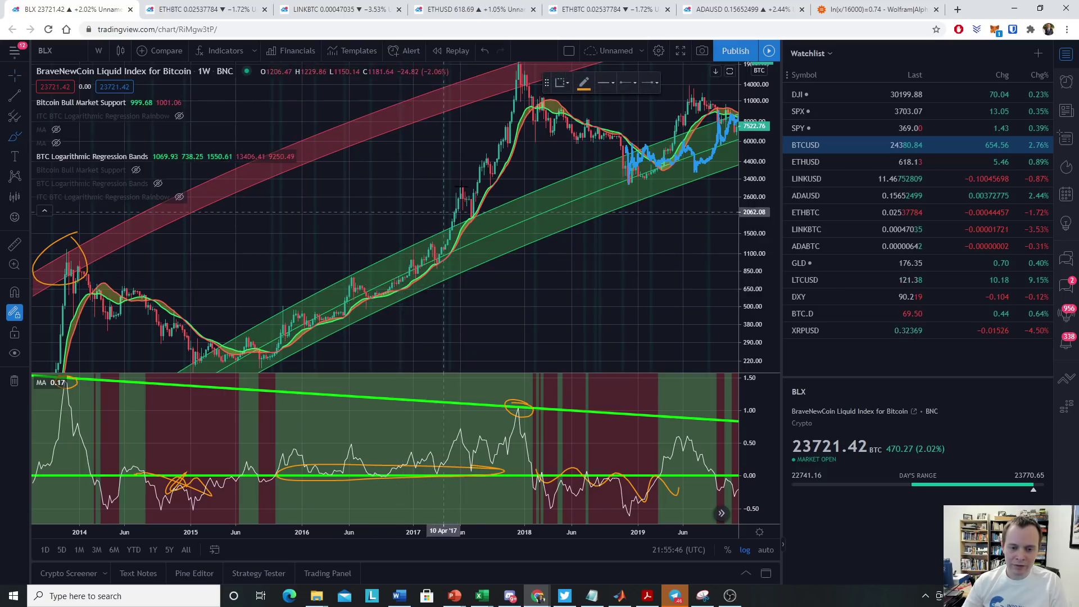
left_click_drag(457, 189, 494, 156)
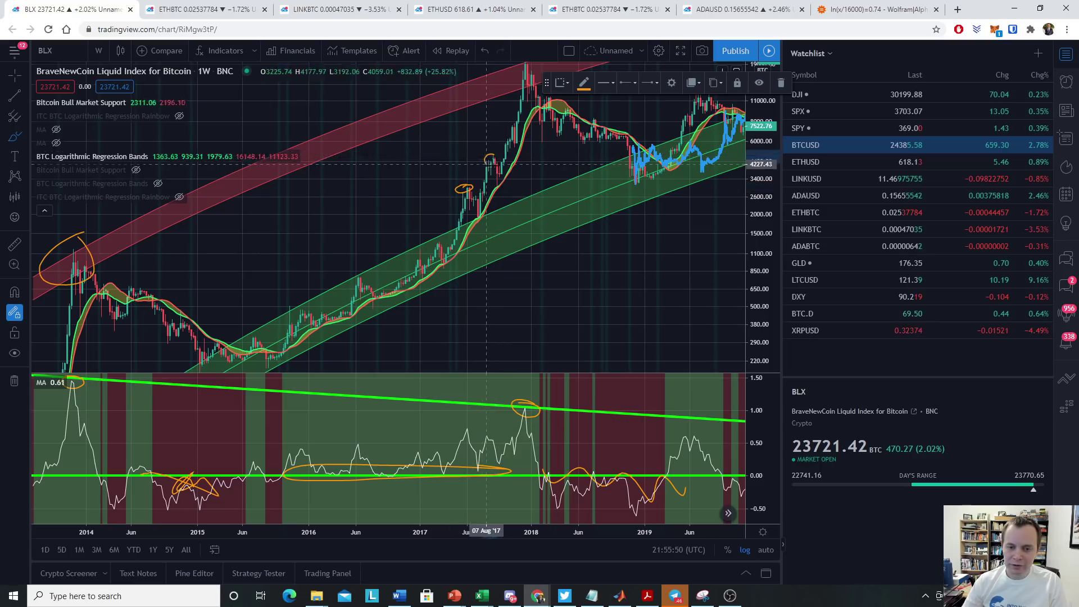
mouse_move(448, 242)
left_mouse_down()
mouse_move(433, 249)
mouse_move(444, 241)
left_mouse_up()
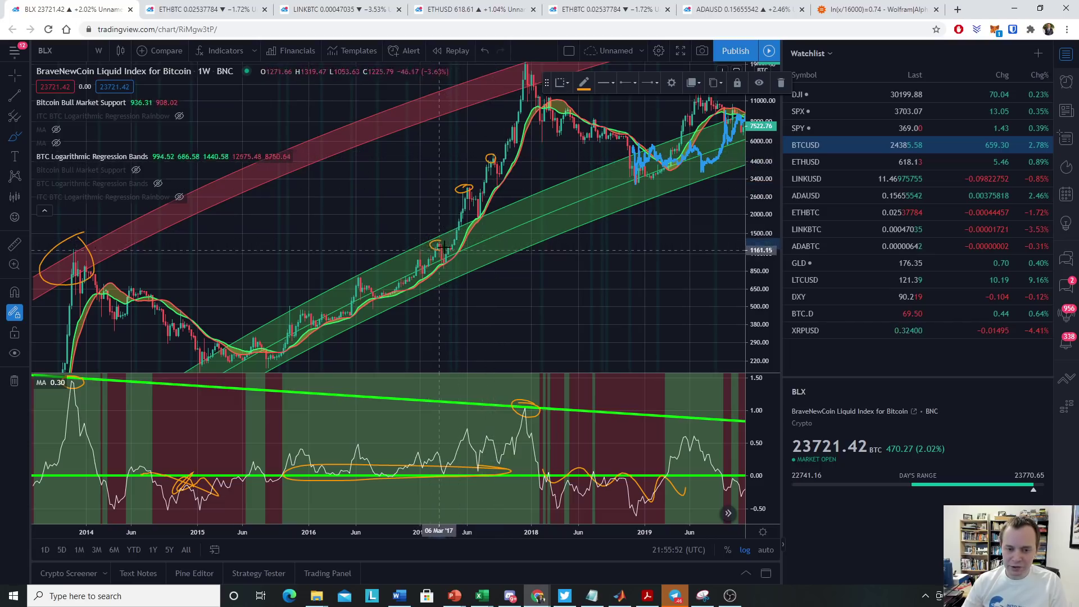
left_click_drag(369, 273, 354, 273)
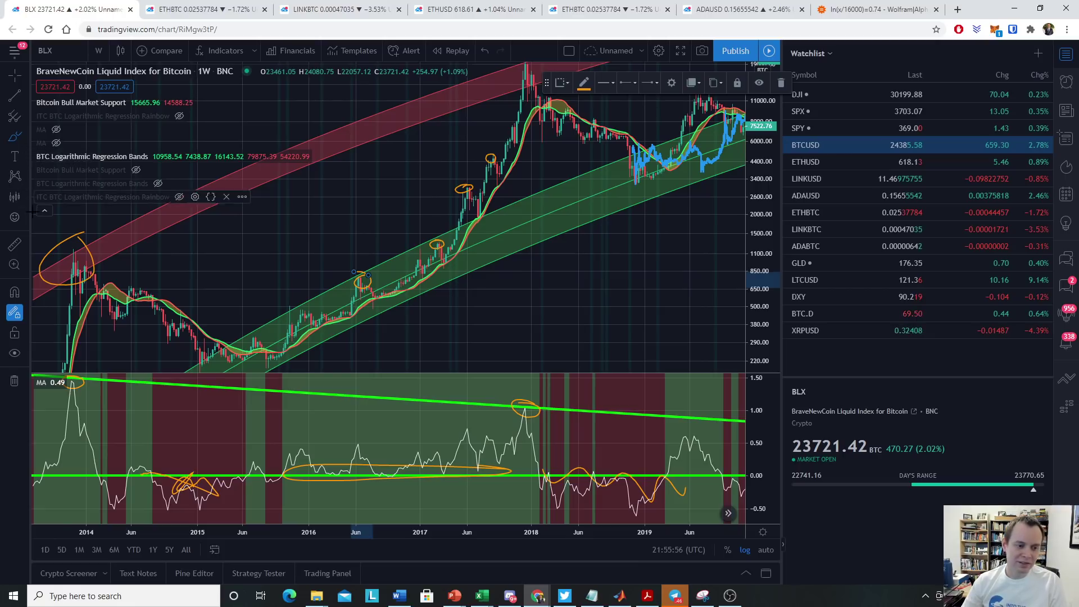
- Measure the four 2016–2017 pullbacks with Price Range: -26.84%, -32.19%, -38.21% and -38.73%
left_click(28, 194)
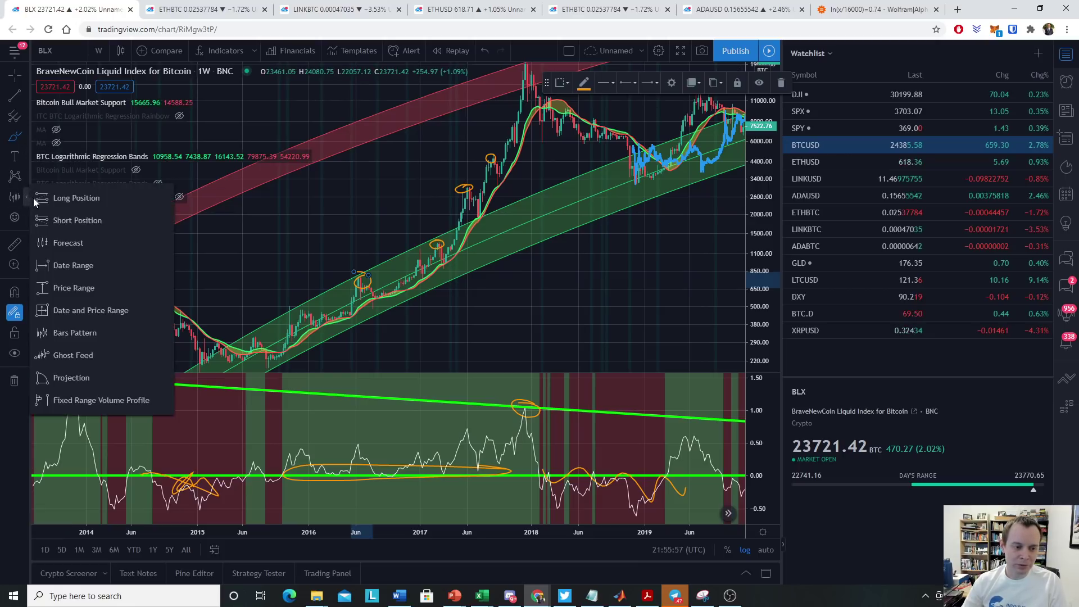
left_click(93, 281)
left_click(358, 275)
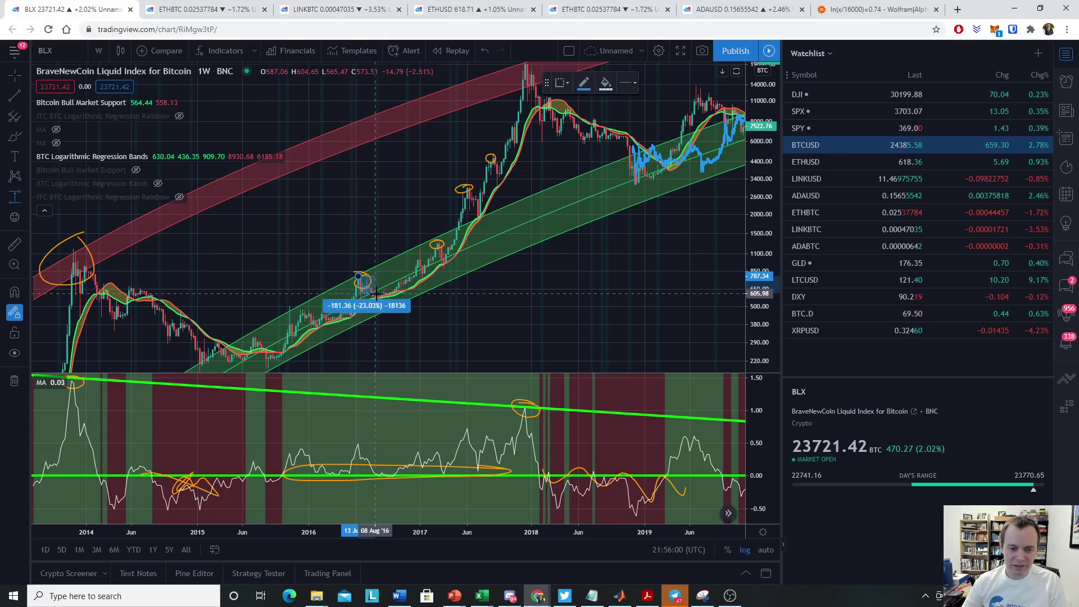
left_click(373, 297)
left_click(437, 241)
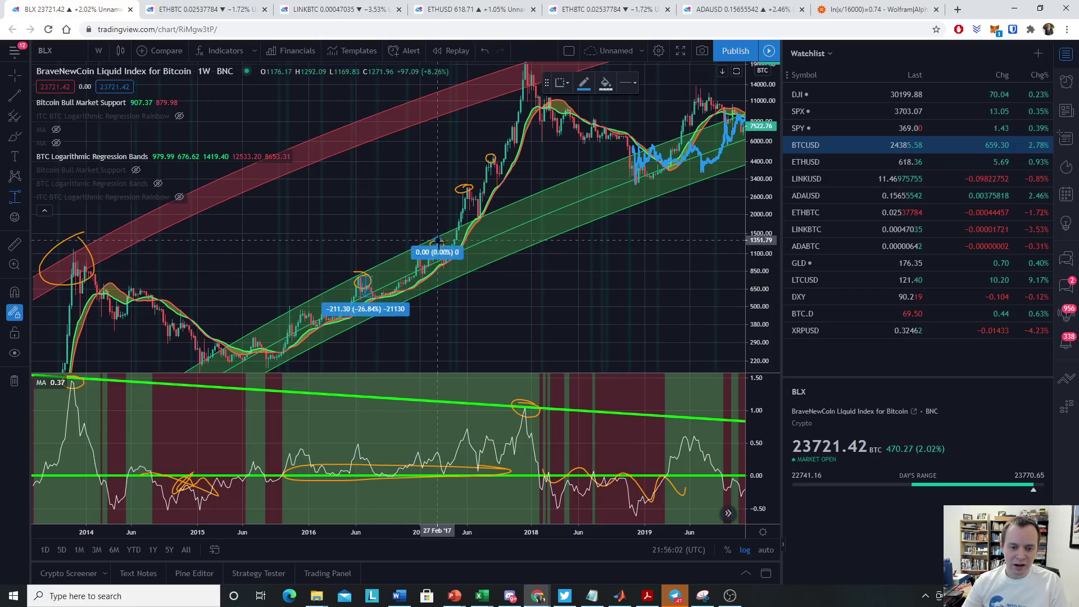
left_click(445, 265)
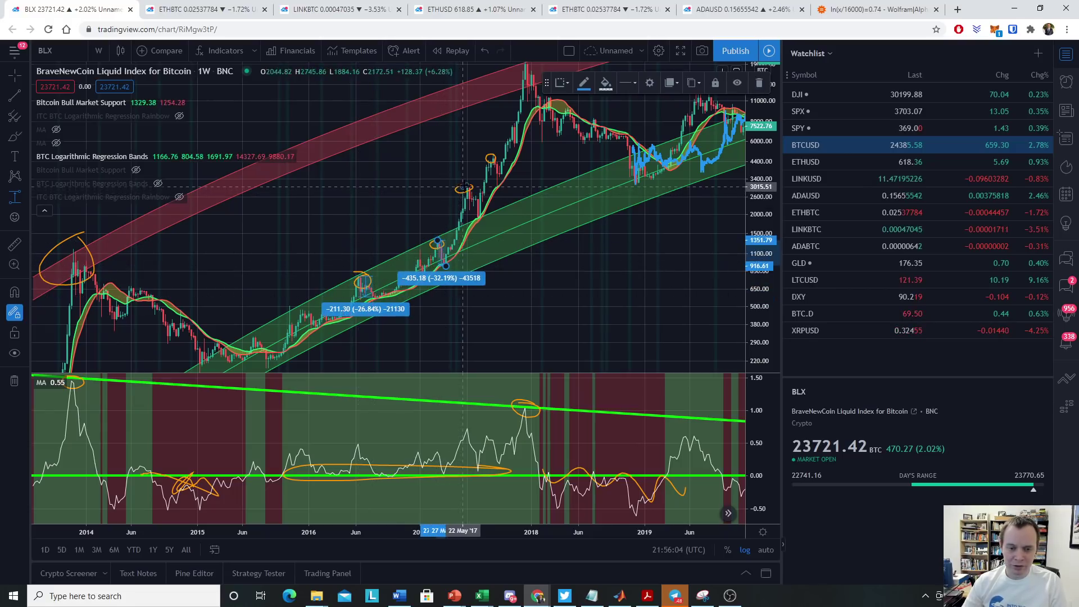
left_click(465, 187)
left_click(472, 218)
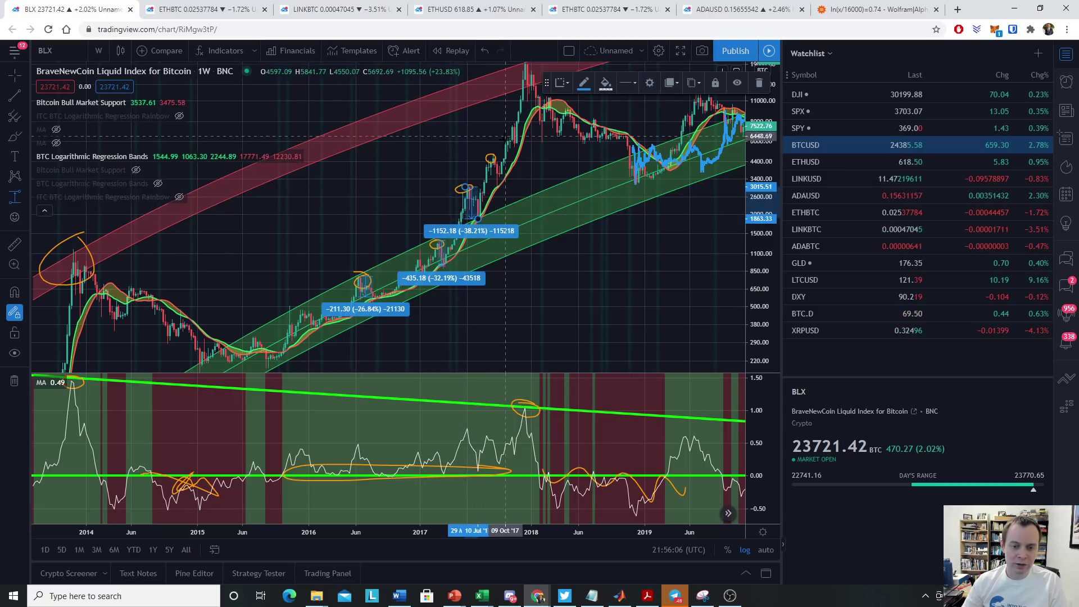
left_click(494, 154)
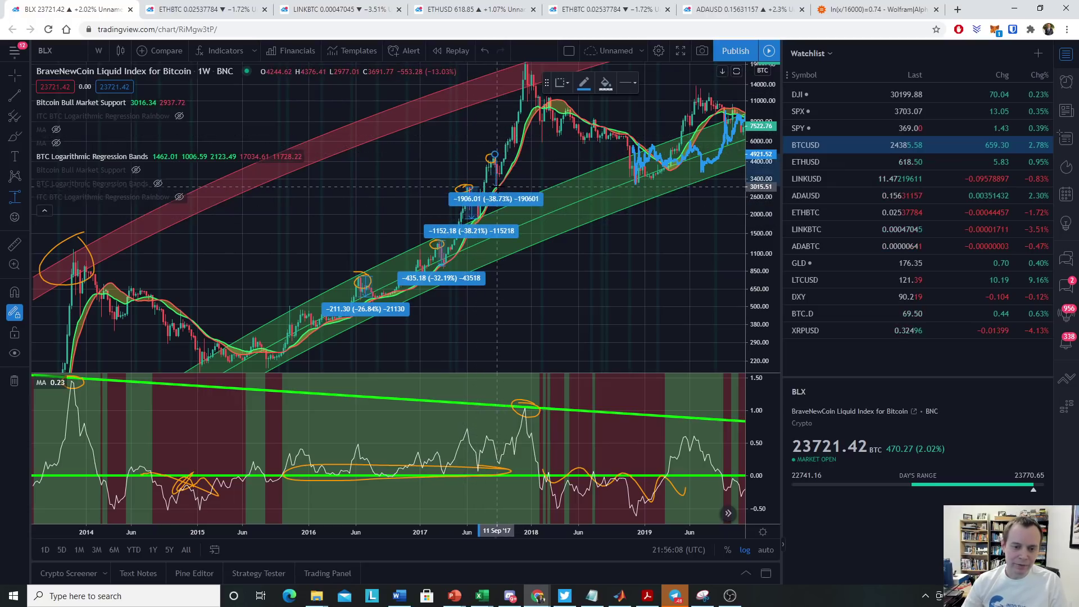
left_click(494, 187)
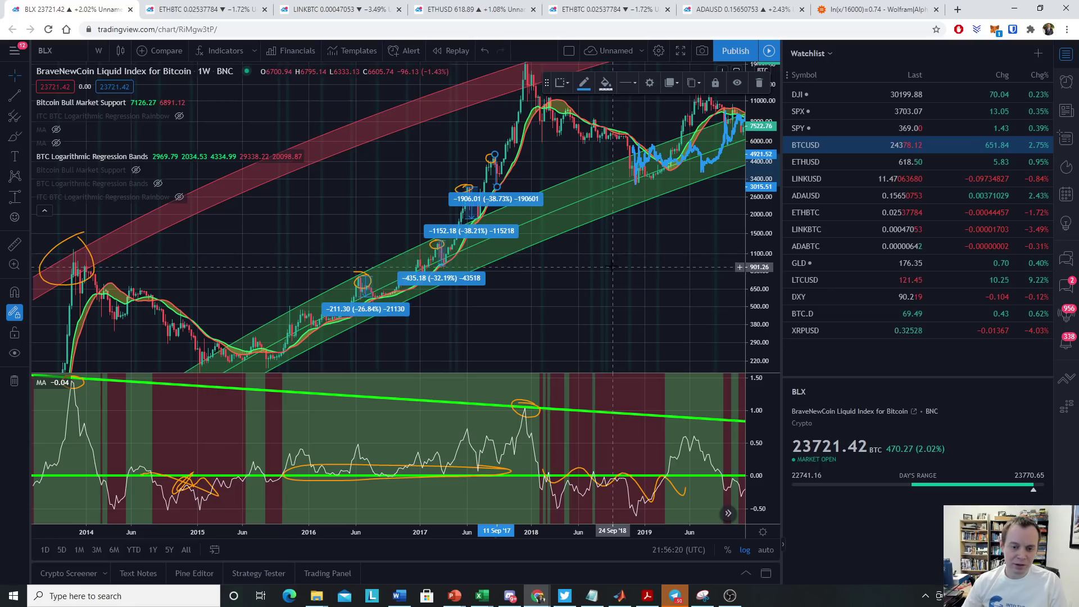
- Pan to the 2017–2022 span and remove all drawings through the chart's context menu
left_click_drag(611, 265, 468, 253)
left_click_drag(647, 248, 512, 292)
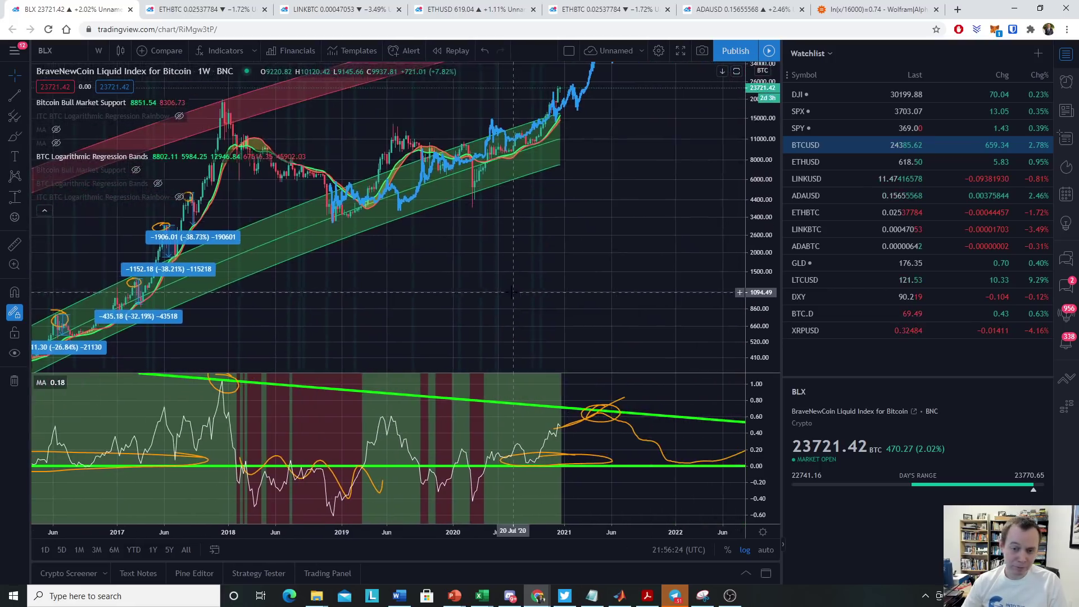
left_click_drag(580, 275, 549, 366)
right_click(581, 272)
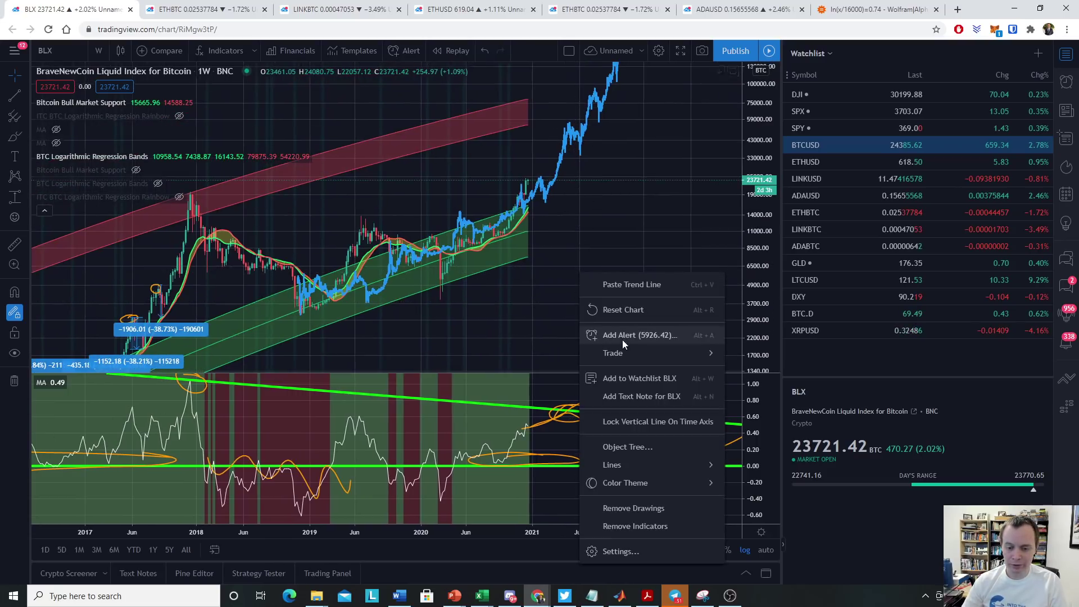
left_click(635, 508)
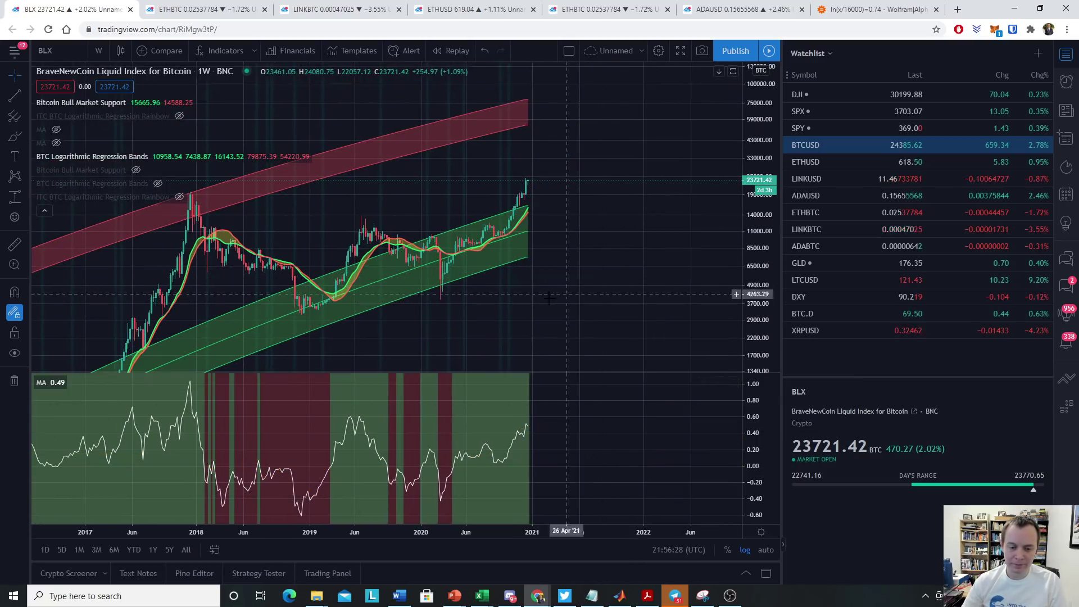
- Zoom, compress the price scale and pan so 2015–2020 shows with empty space to 2024
left_click_drag(548, 298, 652, 186)
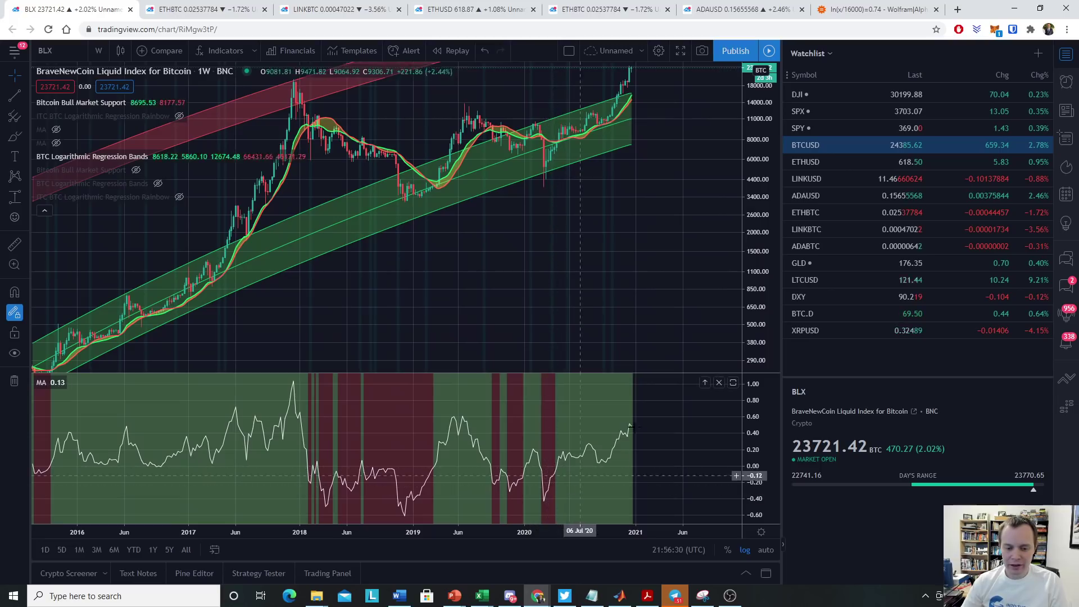
scroll(633, 427, "down", 3)
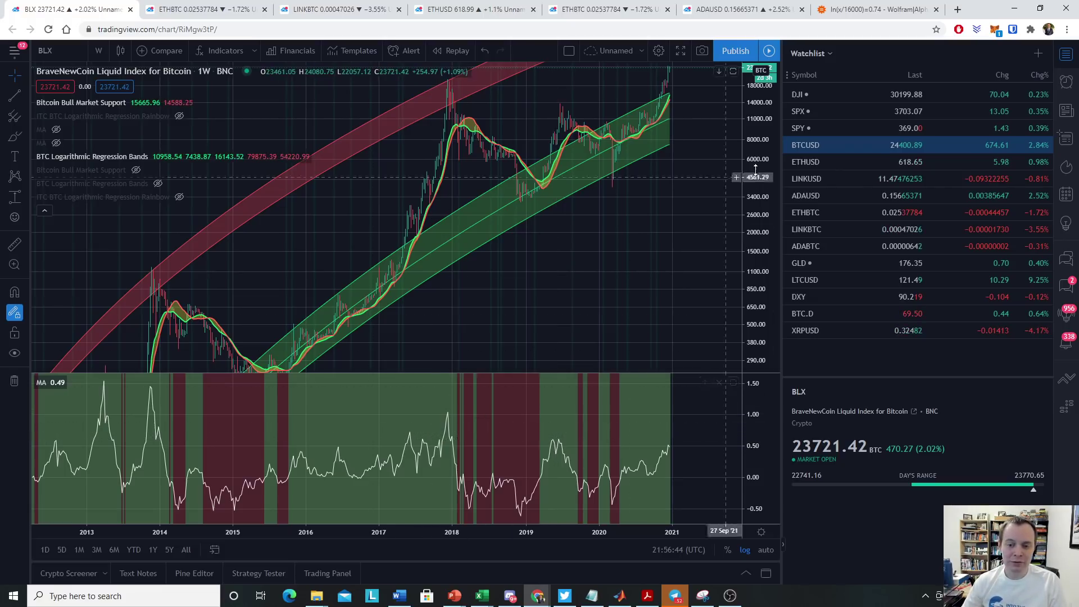
left_click_drag(755, 169, 755, 242)
left_click_drag(169, 432, 494, 432)
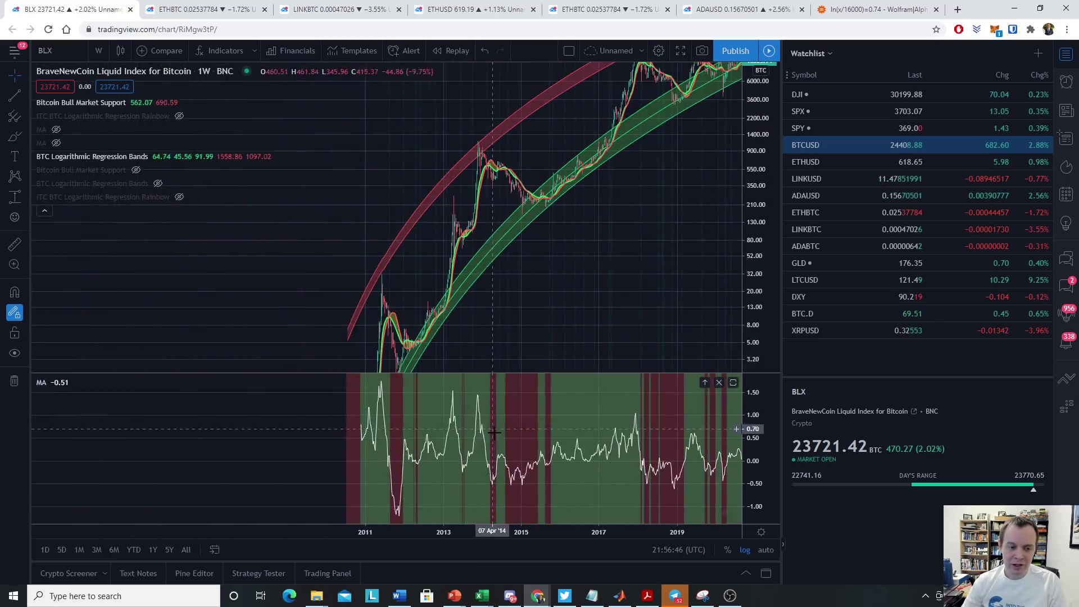
scroll(596, 397, "up", 4)
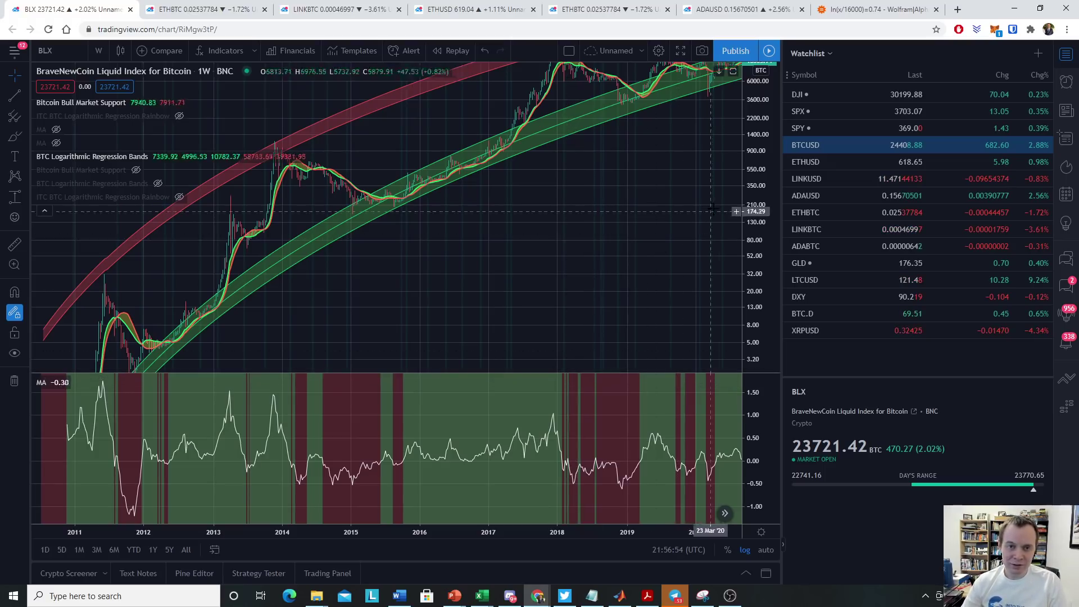
left_click_drag(761, 185, 761, 242)
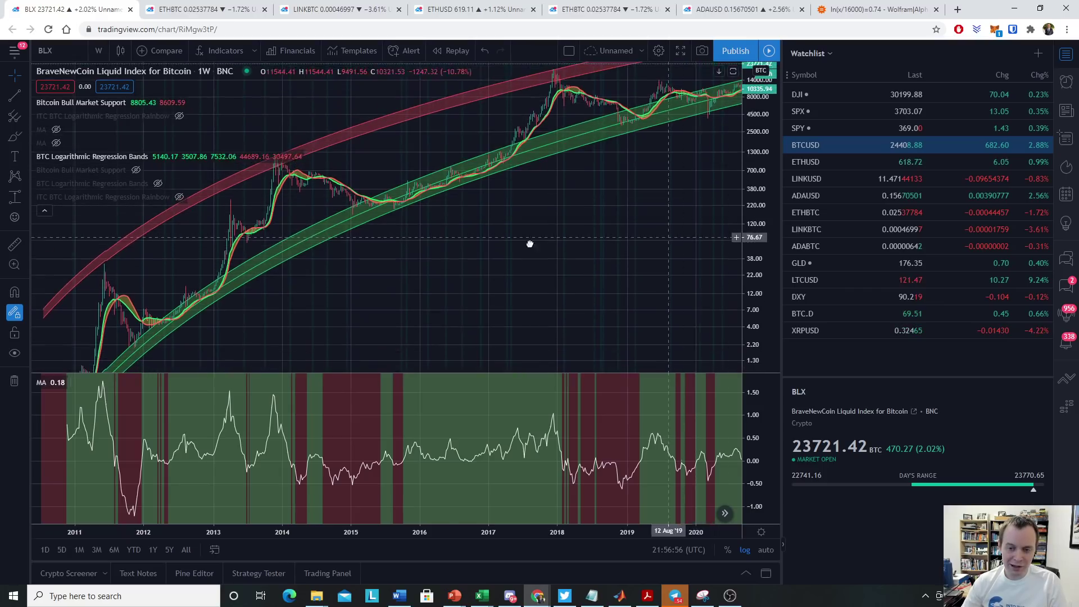
left_click_drag(683, 241, 407, 306)
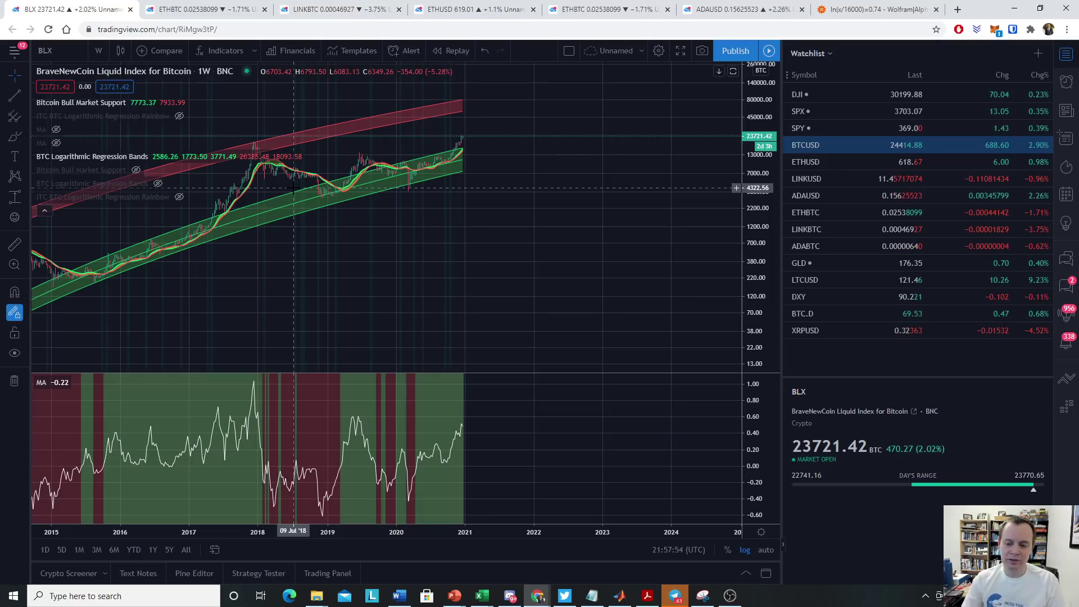
- Collapse the indicator legend and pan the chart to show 2012 through 2021
left_click(44, 214)
left_click_drag(248, 250, 447, 247)
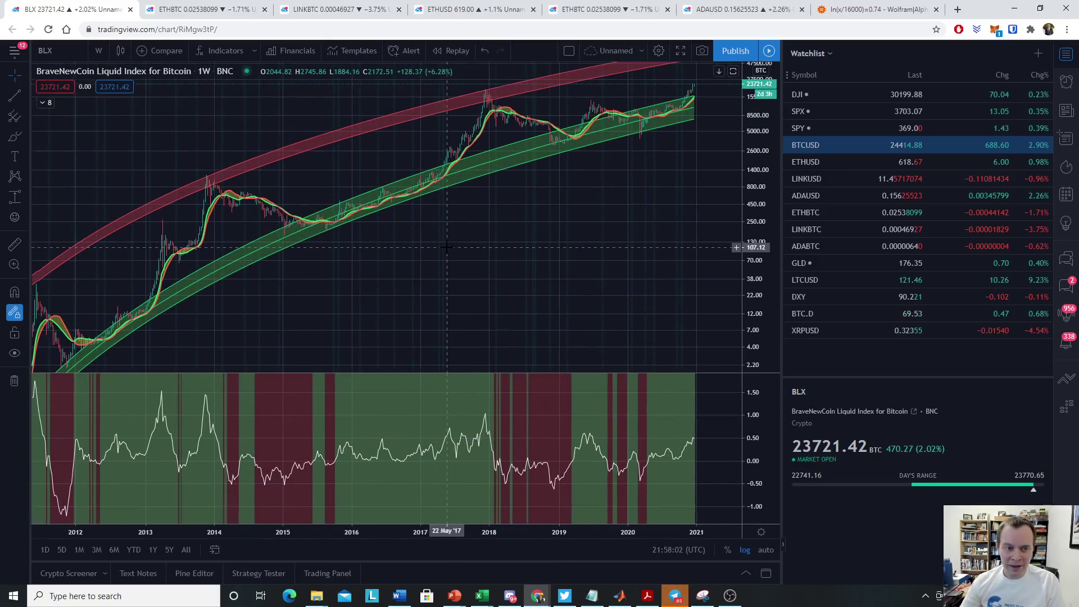